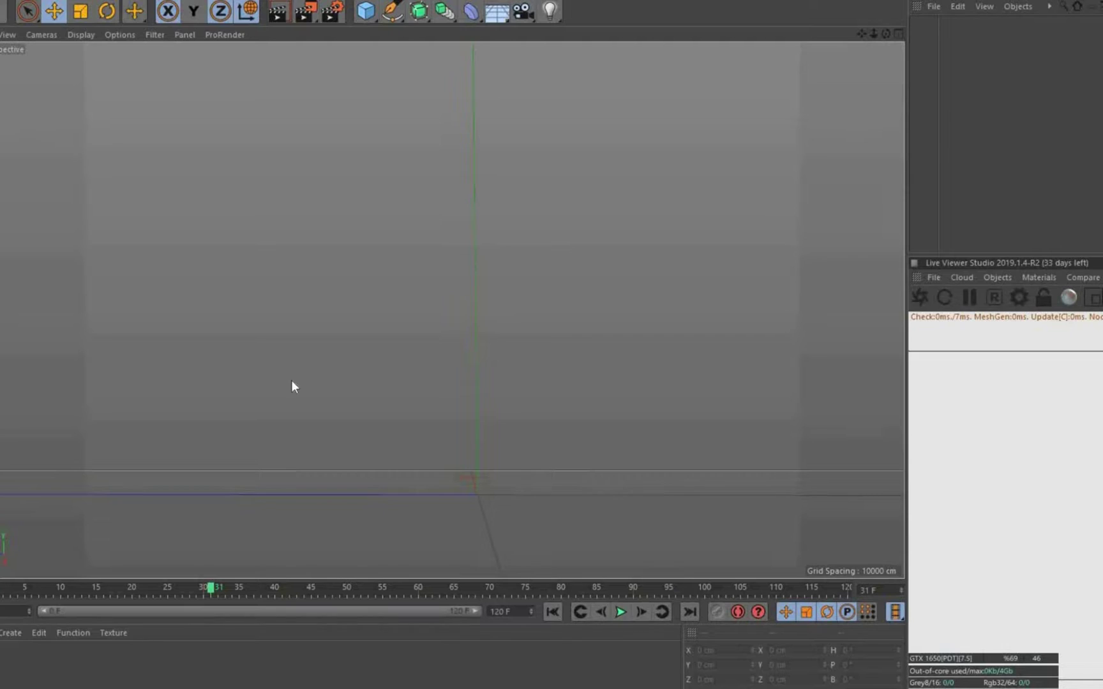
Add a 3×7×3 cm cube and switch the viewport to shaded display
{"action": "left_click", "coordinate": [366, 11]}
{"action": "left_click", "coordinate": [81, 35]}
{"action": "left_click", "coordinate": [101, 55]}
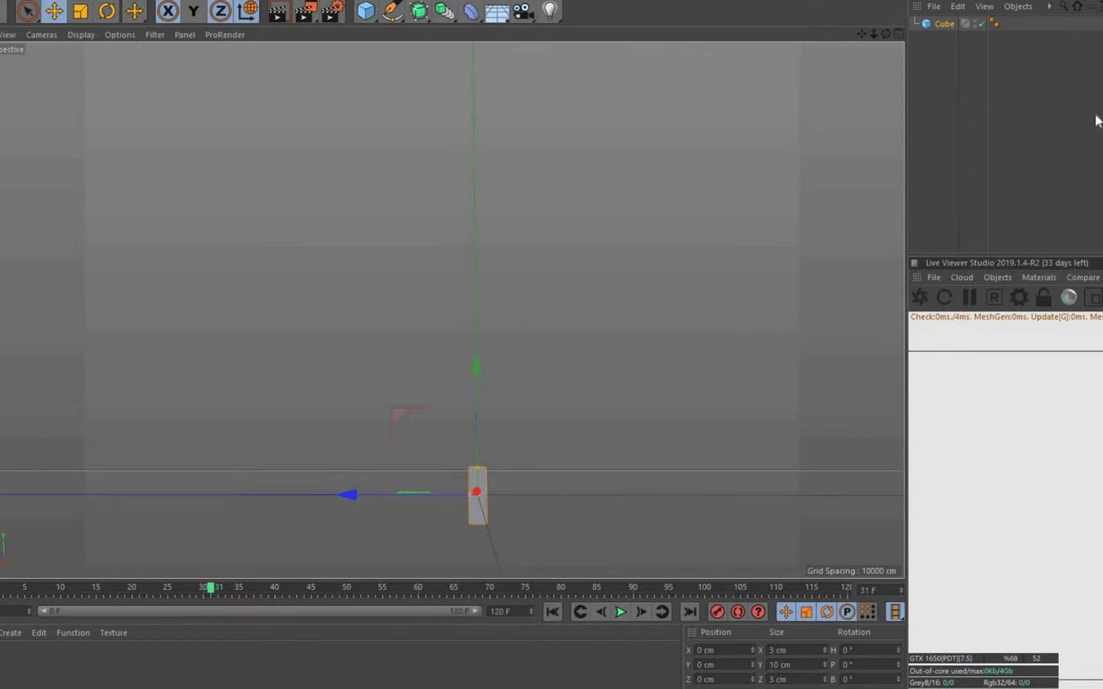
{"action": "middle_click", "coordinate": [598, 465]}
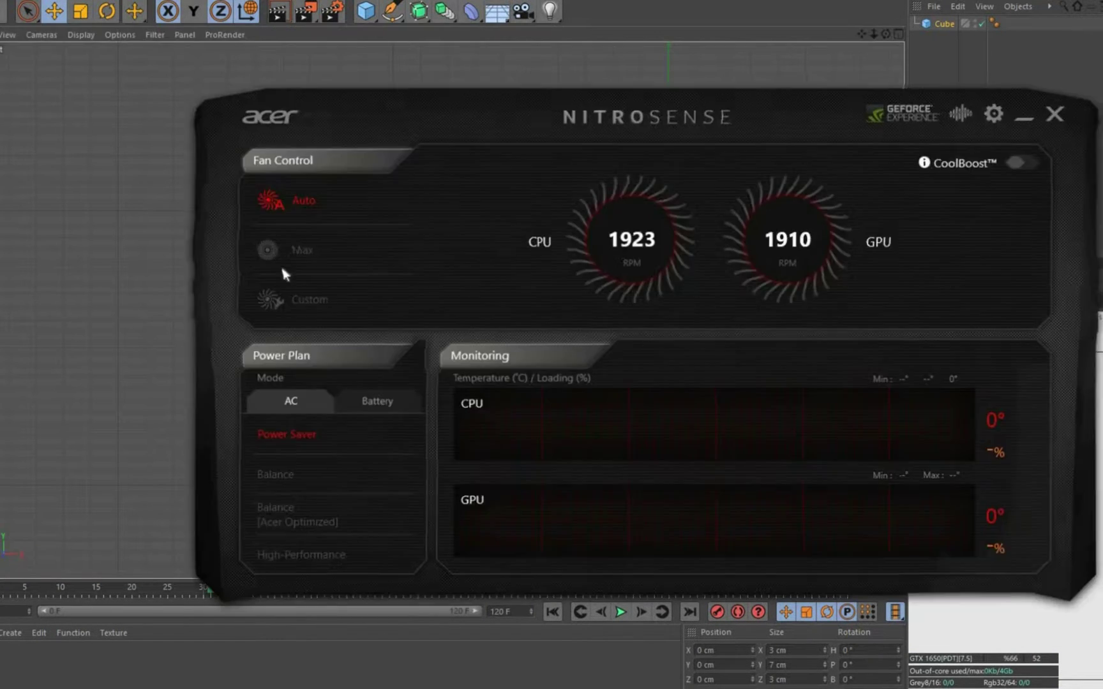
{"action": "left_click", "coordinate": [281, 252]}
{"action": "left_click", "coordinate": [378, 401]}
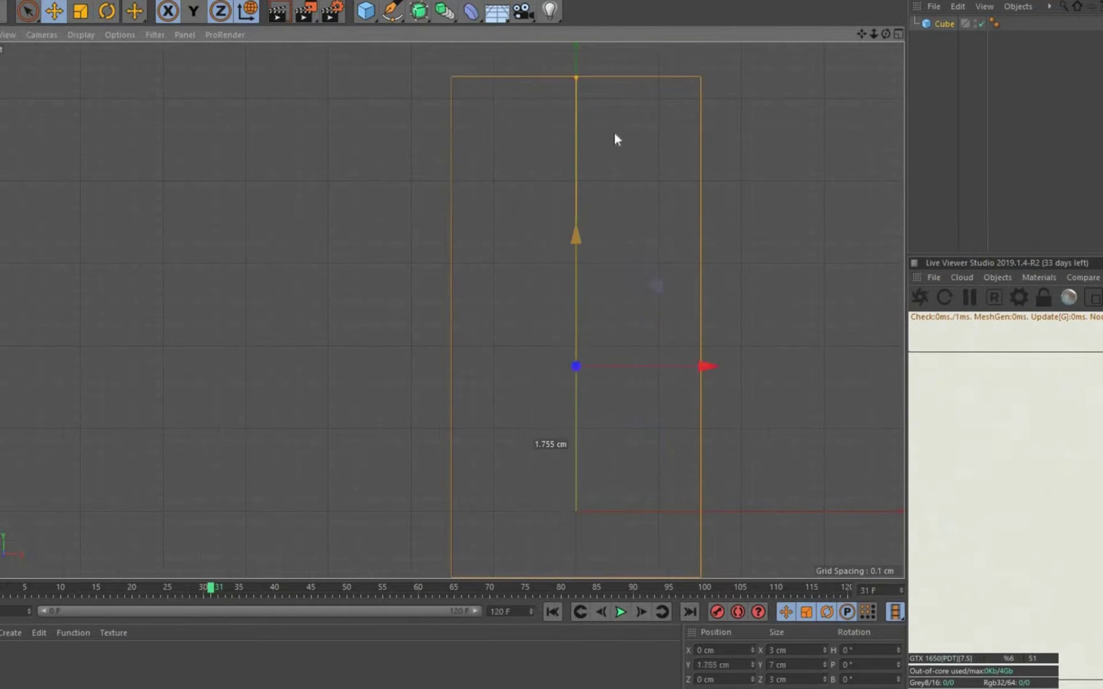
{"action": "key", "text": "F1"}
Add a floor and round the cube's edges with a small fillet
{"action": "left_click", "coordinate": [497, 11]}
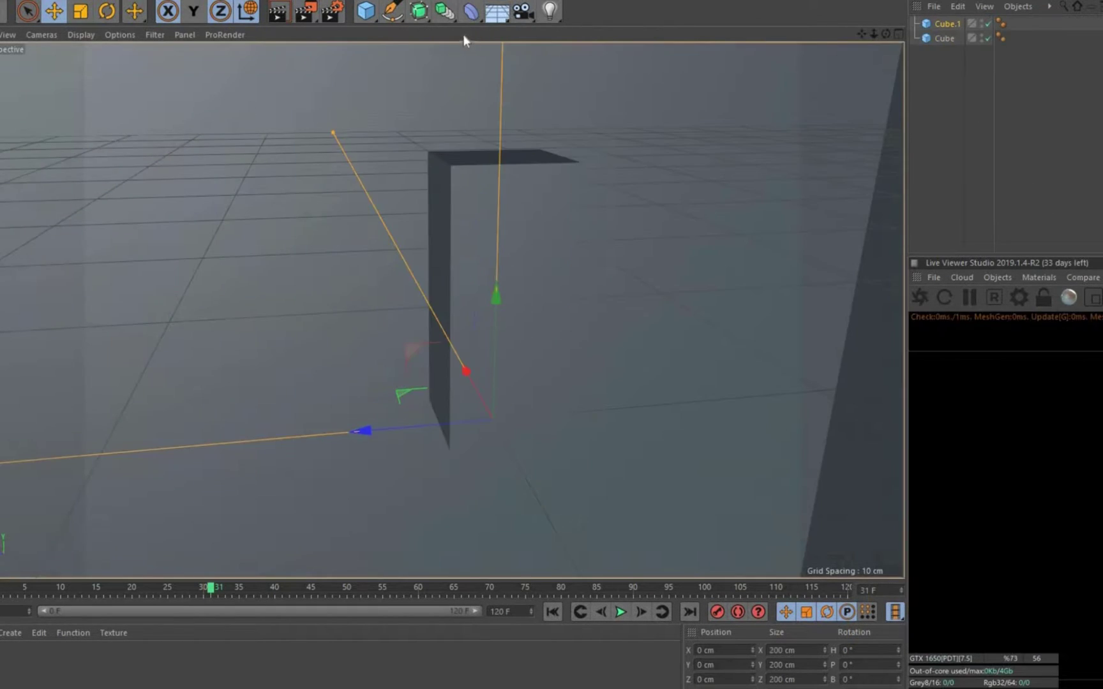
{"action": "left_click", "coordinate": [943, 38]}
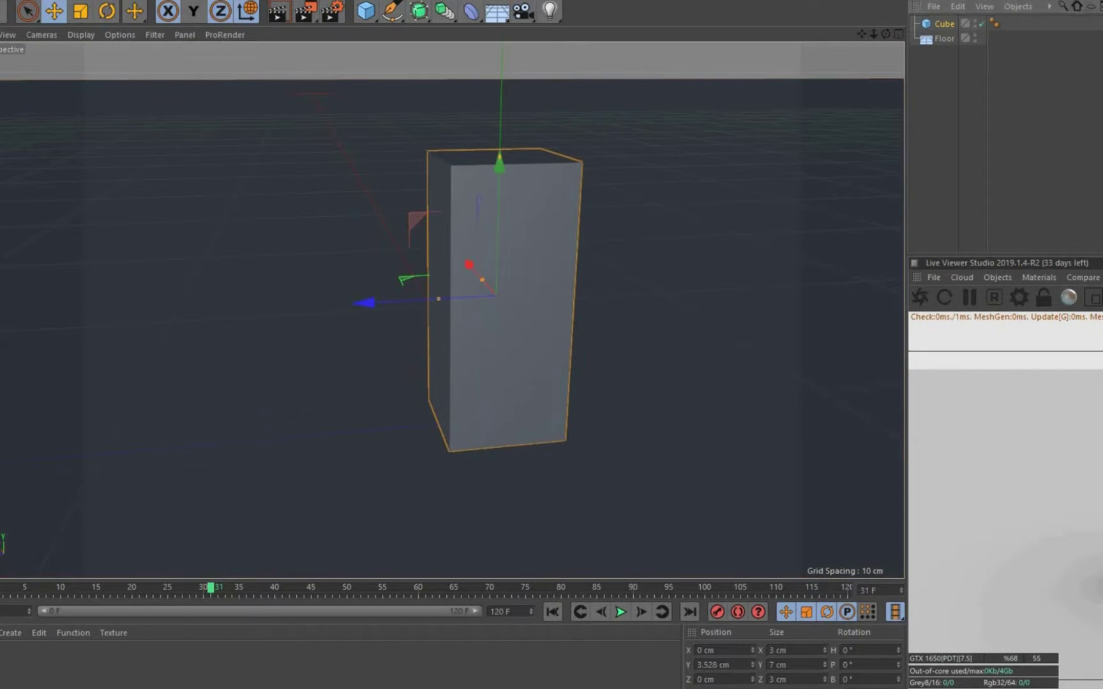
{"action": "mouse_move", "coordinate": [429, 151]}
{"action": "left_mouse_down"}
{"action": "mouse_move", "coordinate": [446, 162]}
{"action": "mouse_move", "coordinate": [430, 154]}
{"action": "left_mouse_up"}
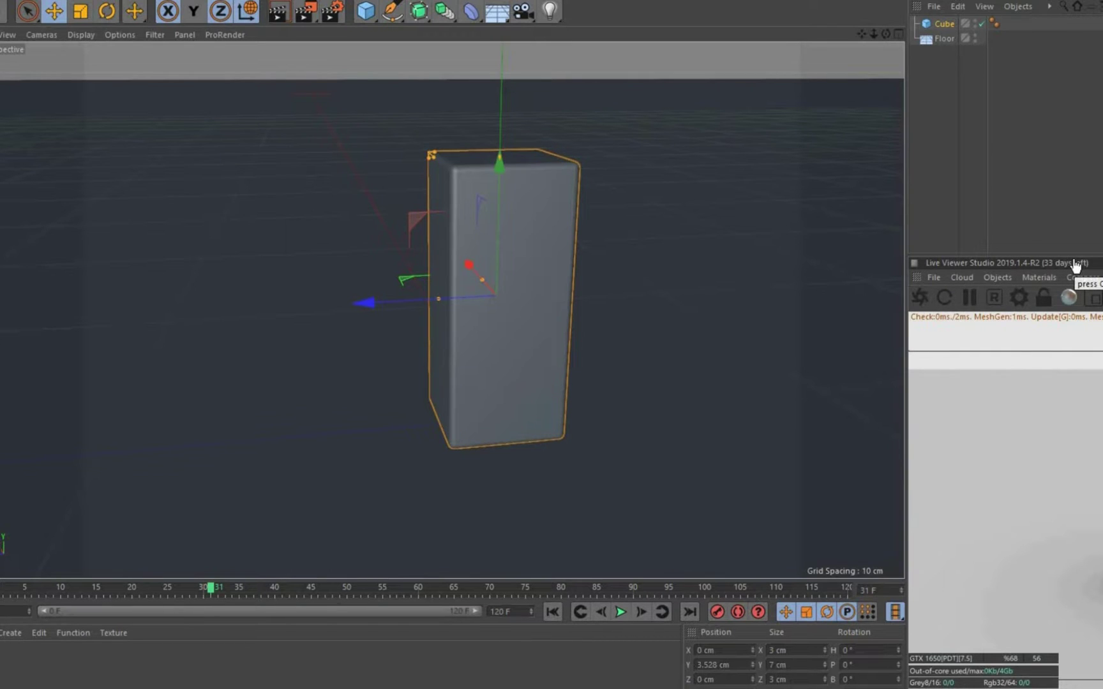
Copy the cube upward, make it editable, and raise its bottom points into a 1.753 cm cap
{"action": "left_click_drag", "start_coordinate": [499, 163], "coordinate": [507, 146], "text": "ctrl"}
{"action": "key", "text": "F5"}
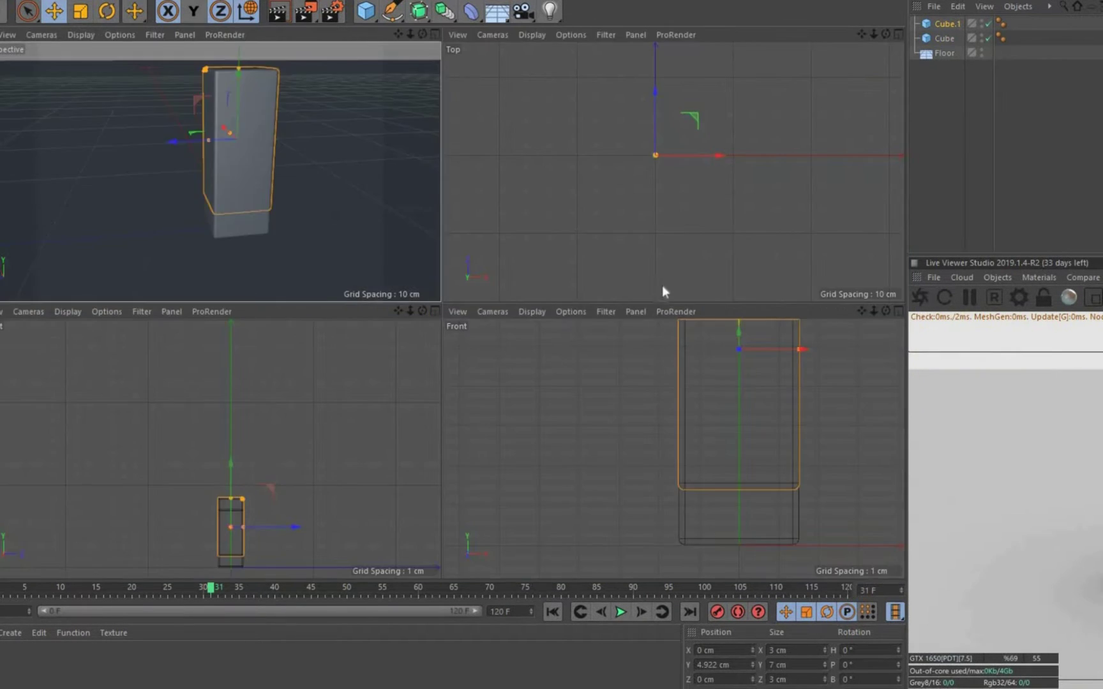
{"action": "key", "text": "F4"}
{"action": "key", "text": "c"}
{"action": "left_click_drag", "start_coordinate": [302, 414], "coordinate": [772, 542]}
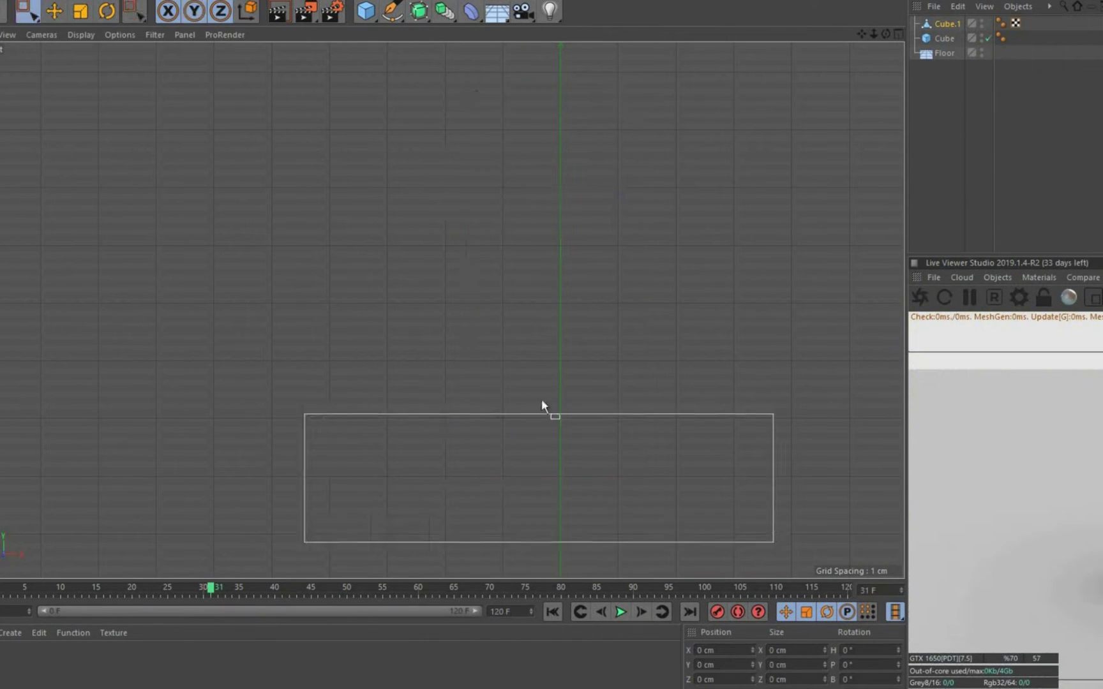
{"action": "key", "text": "e"}
{"action": "left_click_drag", "start_coordinate": [557, 348], "coordinate": [569, 56]}
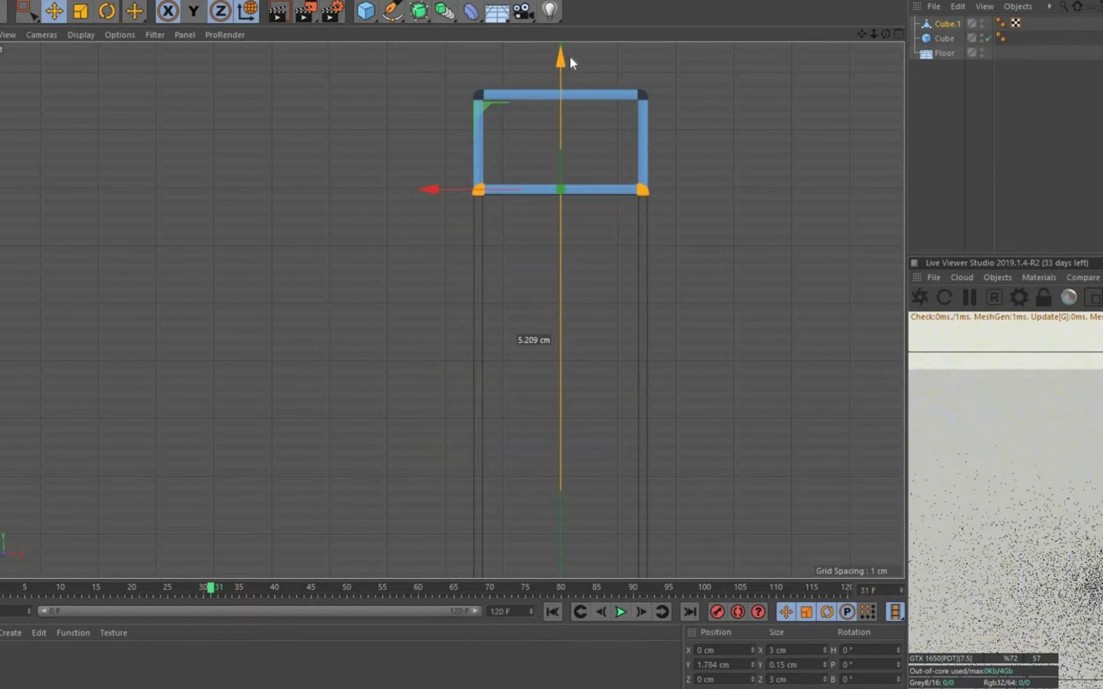
{"action": "key", "text": "F1"}
{"action": "mouse_move", "coordinate": [494, 112]}
{"action": "left_mouse_down", "text": "alt"}
{"action": "mouse_move", "coordinate": [372, 195]}
{"action": "mouse_move", "coordinate": [474, 441]}
{"action": "left_mouse_up", "text": "alt"}
Apply two new Octane Glossy materials to the body and cap, making the cap's black
{"action": "left_click", "coordinate": [1038, 277]}
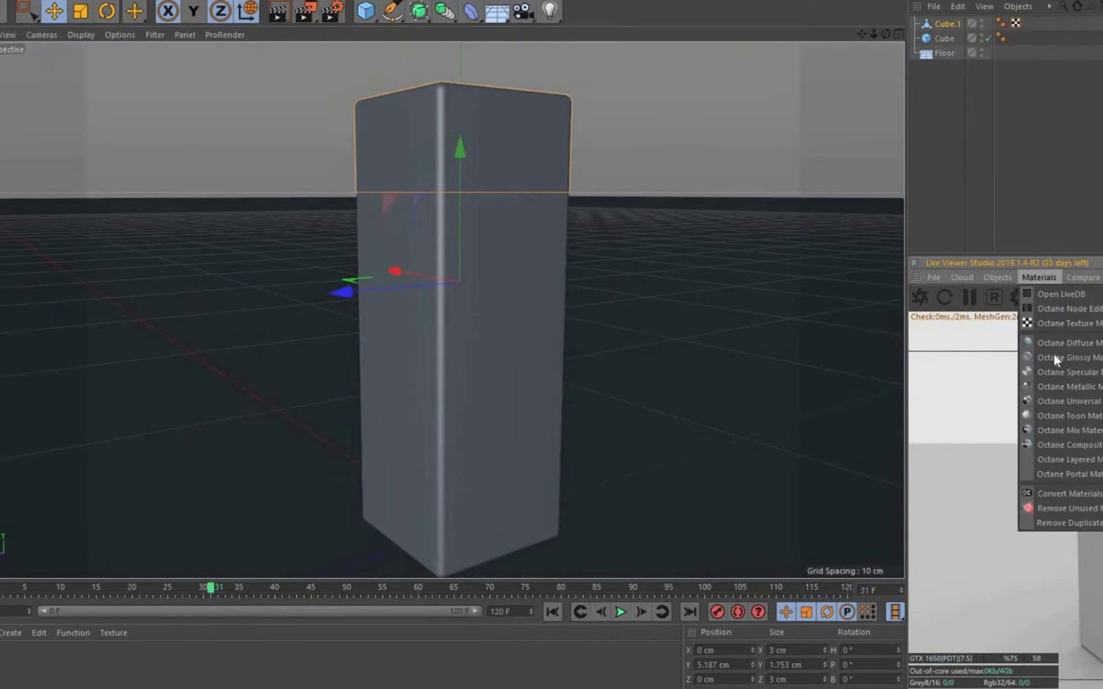
{"action": "left_click", "coordinate": [1053, 354]}
{"action": "left_click_drag", "start_coordinate": [51, 673], "coordinate": [460, 383]}
{"action": "left_click_drag", "start_coordinate": [31, 661], "coordinate": [460, 135]}
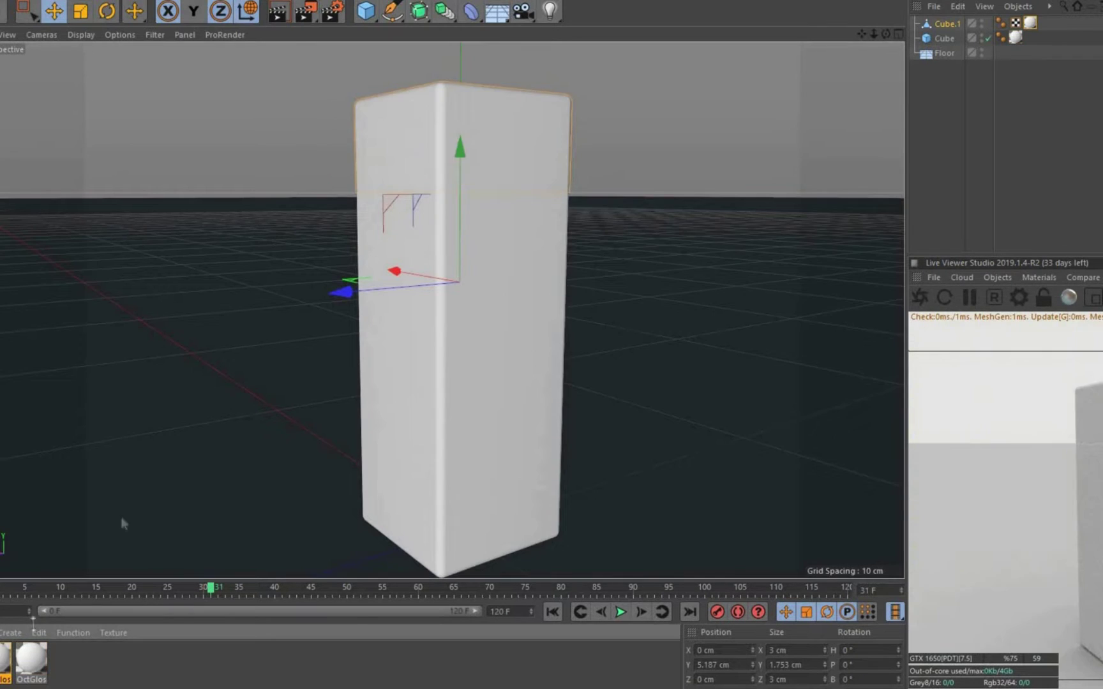
{"action": "double_click", "coordinate": [30, 660]}
{"action": "left_click_drag", "start_coordinate": [868, 155], "coordinate": [638, 155]}
{"action": "left_click", "coordinate": [866, 106]}
Set the body material's diffuse colour to pale pink
{"action": "double_click", "coordinate": [31, 661]}
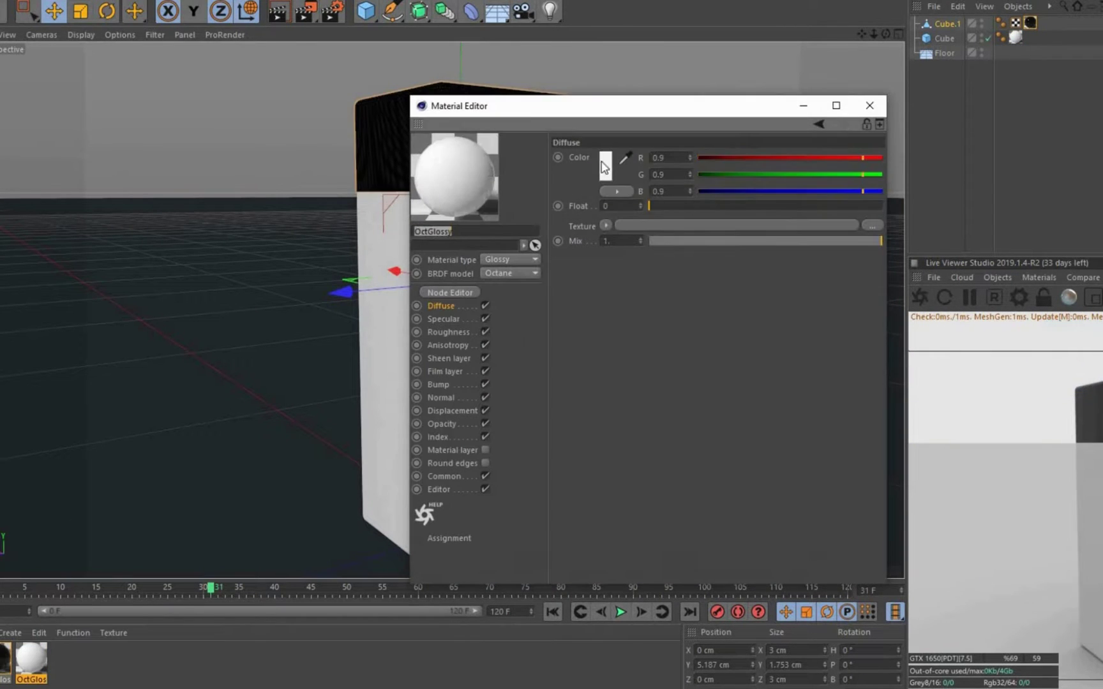
{"action": "left_click", "coordinate": [605, 165]}
{"action": "left_click", "coordinate": [574, 212]}
{"action": "left_click", "coordinate": [605, 165]}
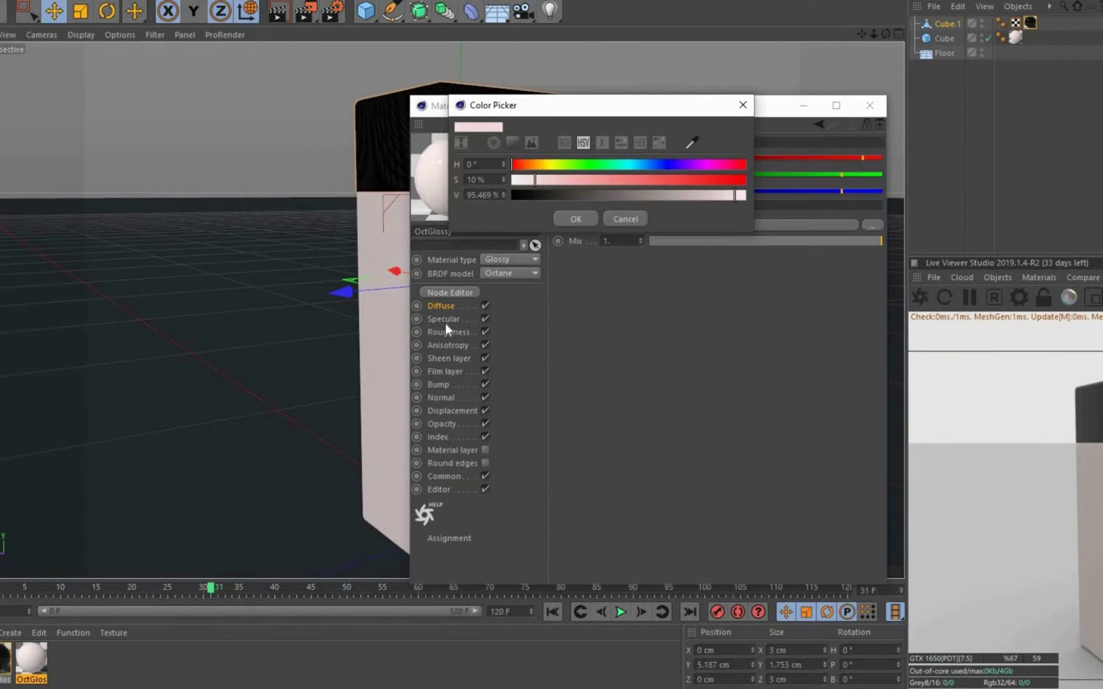
{"action": "left_click", "coordinate": [571, 217]}
{"action": "left_click", "coordinate": [795, 206]}
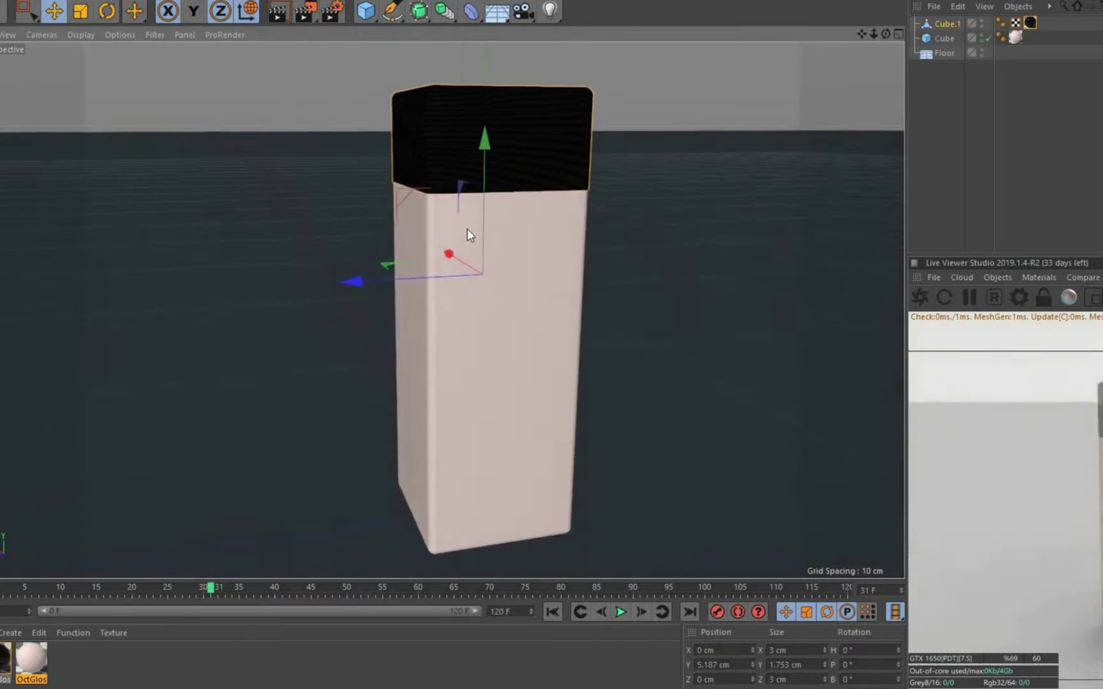
{"action": "mouse_move", "coordinate": [469, 235]}
{"action": "left_mouse_down", "text": "alt"}
{"action": "mouse_move", "coordinate": [448, 212]}
{"action": "mouse_move", "coordinate": [539, 258]}
{"action": "left_mouse_up", "text": "alt"}
{"action": "left_click_drag", "start_coordinate": [352, 274], "coordinate": [480, 319], "text": "alt"}
Add an Octane HDRI environment loaded with a sky image to light the scene
{"action": "left_click", "coordinate": [997, 277]}
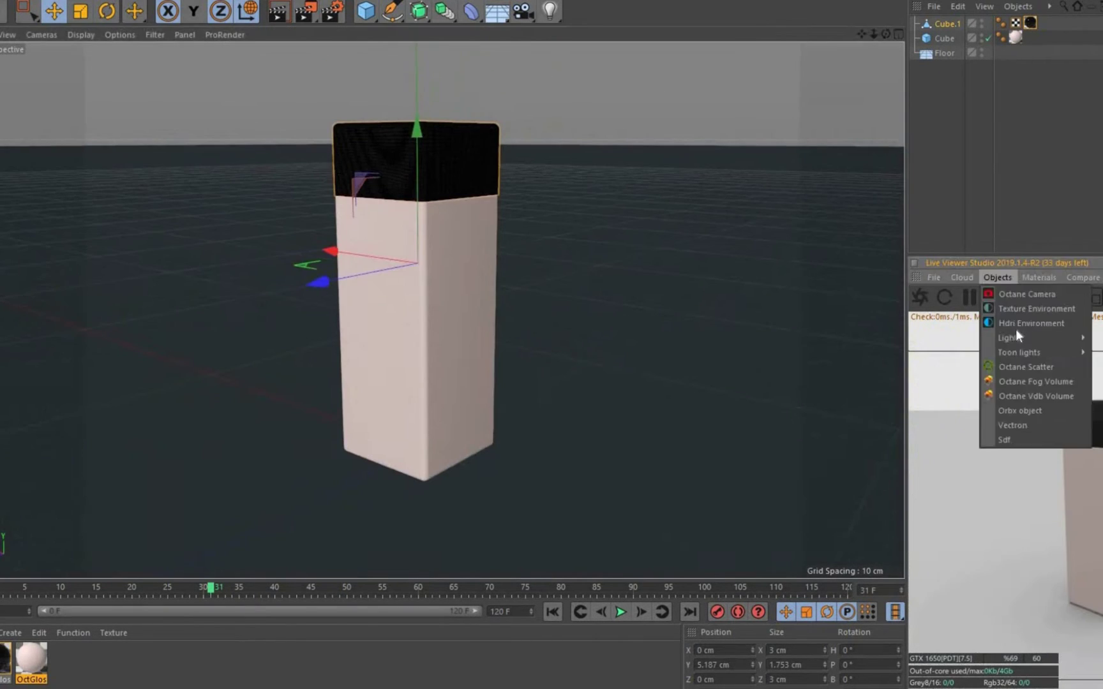
{"action": "left_click", "coordinate": [1016, 328]}
{"action": "double_click", "coordinate": [319, 92]}
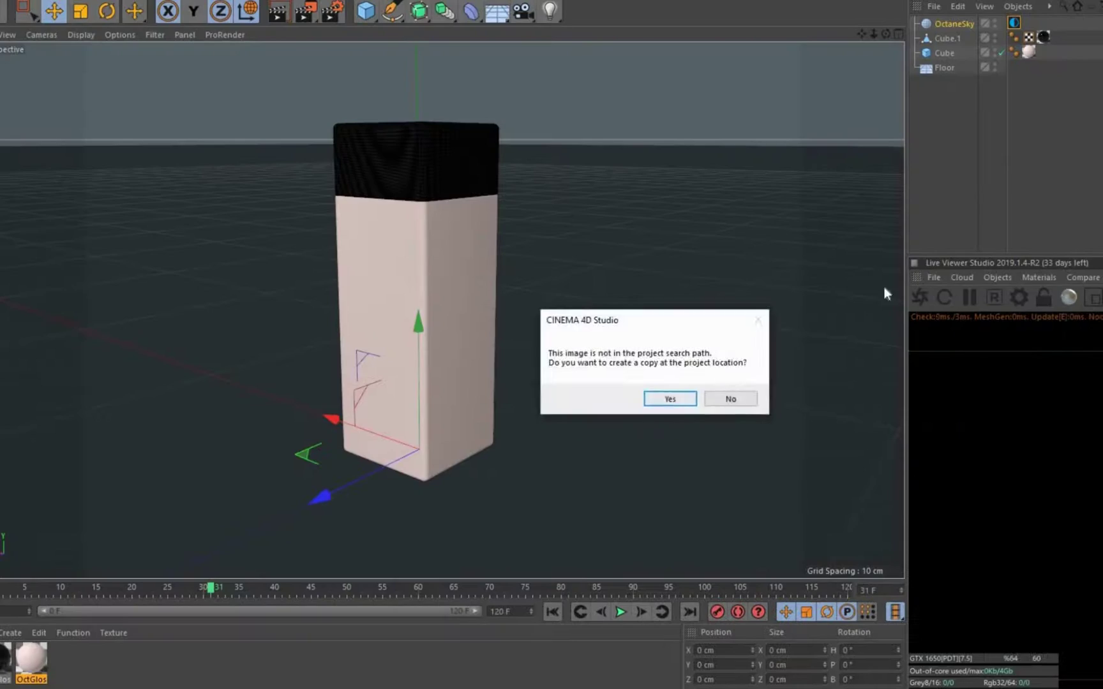
{"action": "left_click", "coordinate": [664, 399]}
{"action": "mouse_move", "coordinate": [468, 268]}
{"action": "left_mouse_down", "text": "alt"}
{"action": "mouse_move", "coordinate": [689, 285]}
{"action": "mouse_move", "coordinate": [427, 221]}
{"action": "mouse_move", "coordinate": [396, 261]}
{"action": "mouse_move", "coordinate": [406, 288]}
{"action": "mouse_move", "coordinate": [345, 275]}
{"action": "mouse_move", "coordinate": [436, 218]}
{"action": "mouse_move", "coordinate": [383, 339]}
{"action": "left_mouse_up", "text": "alt"}
Adjust the roughness of the black cap material
{"action": "double_click", "coordinate": [31, 660]}
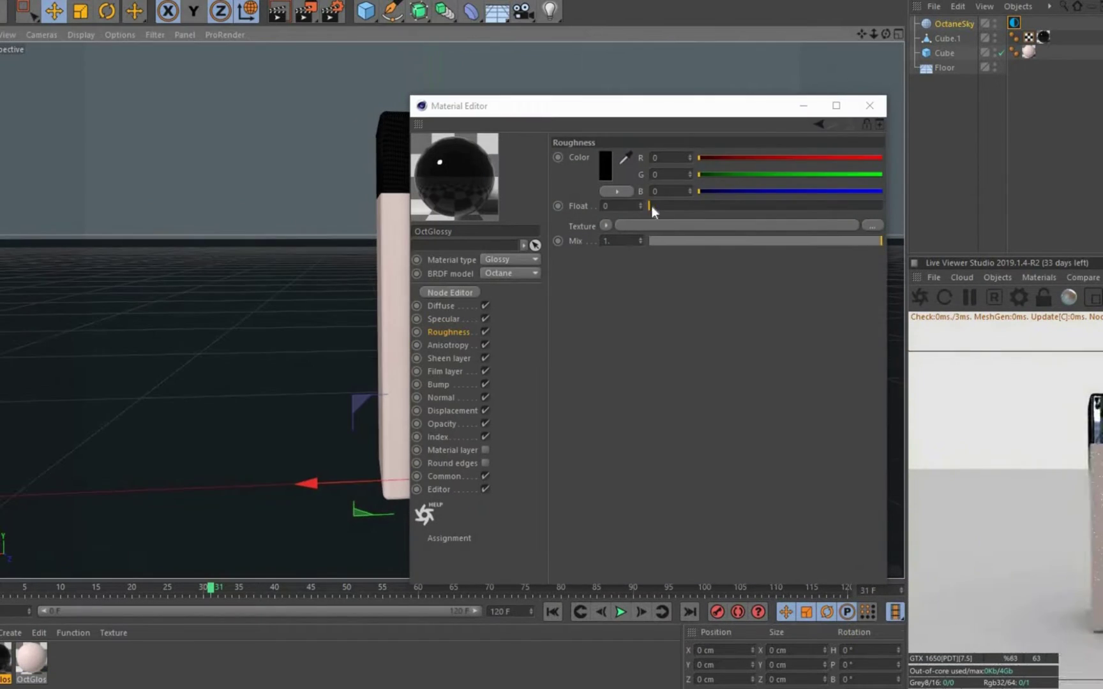
{"action": "left_click_drag", "start_coordinate": [652, 206], "coordinate": [643, 210]}
{"action": "left_click", "coordinate": [868, 106]}
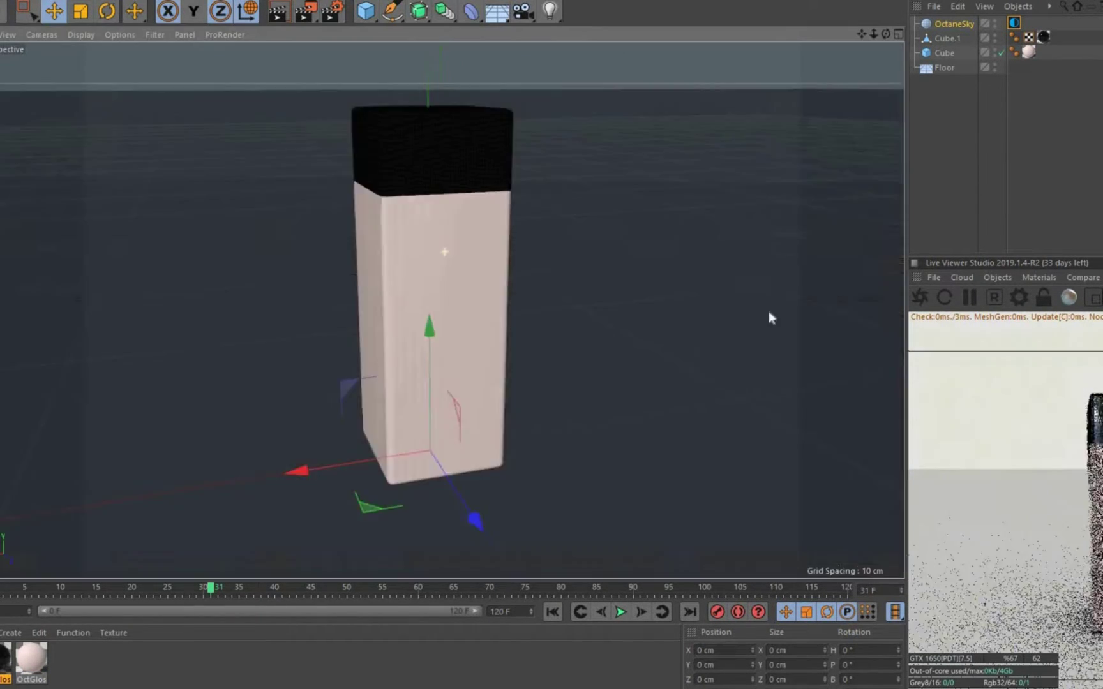
{"action": "scroll", "coordinate": [702, 306], "scroll_direction": "up", "scroll_amount": 2}
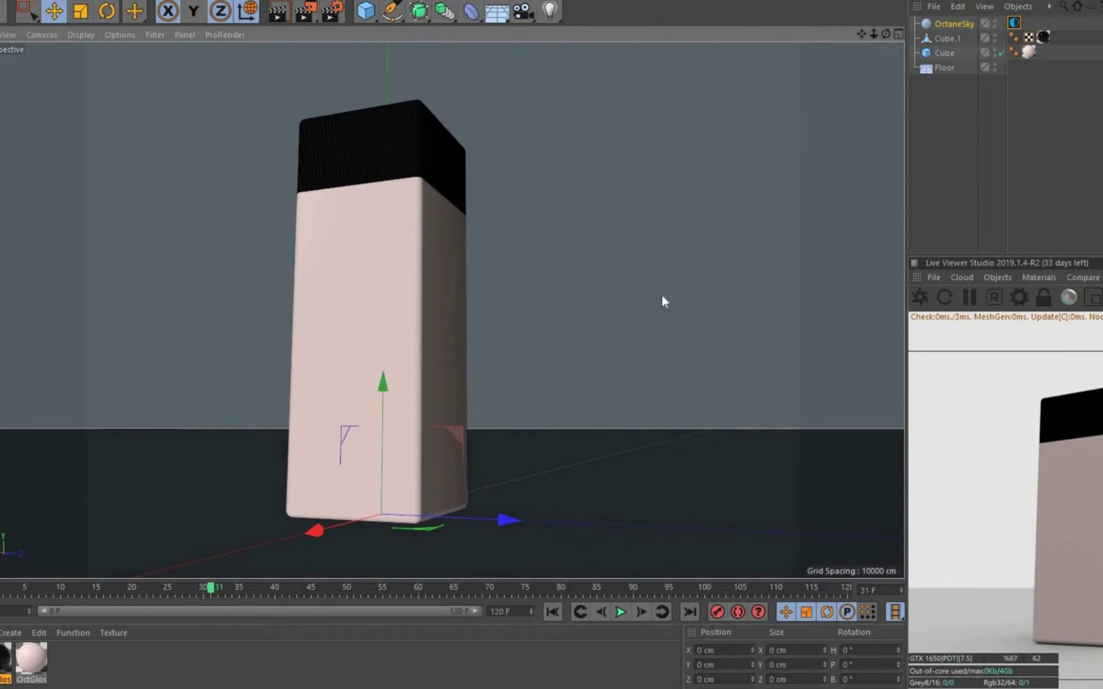
Change the body material's diffuse colour to peach (H 22, S 18, V 100)
{"action": "double_click", "coordinate": [31, 661]}
{"action": "left_click", "coordinate": [447, 306]}
{"action": "left_click", "coordinate": [603, 163]}
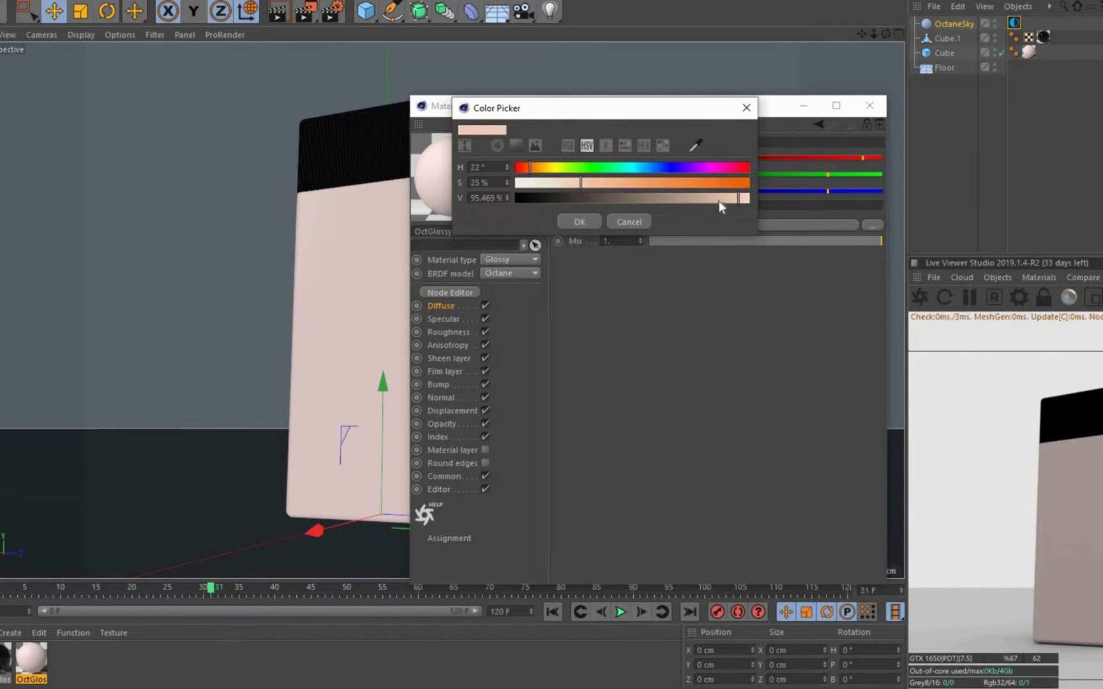
{"action": "left_click", "coordinate": [603, 166]}
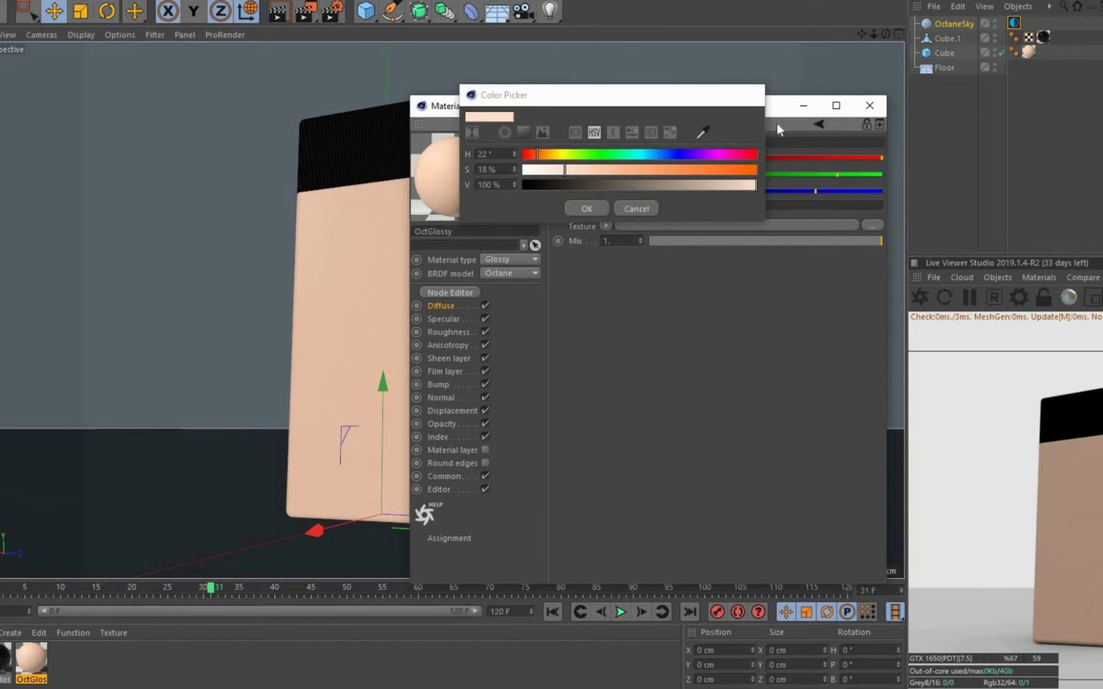
{"action": "left_click", "coordinate": [580, 220]}
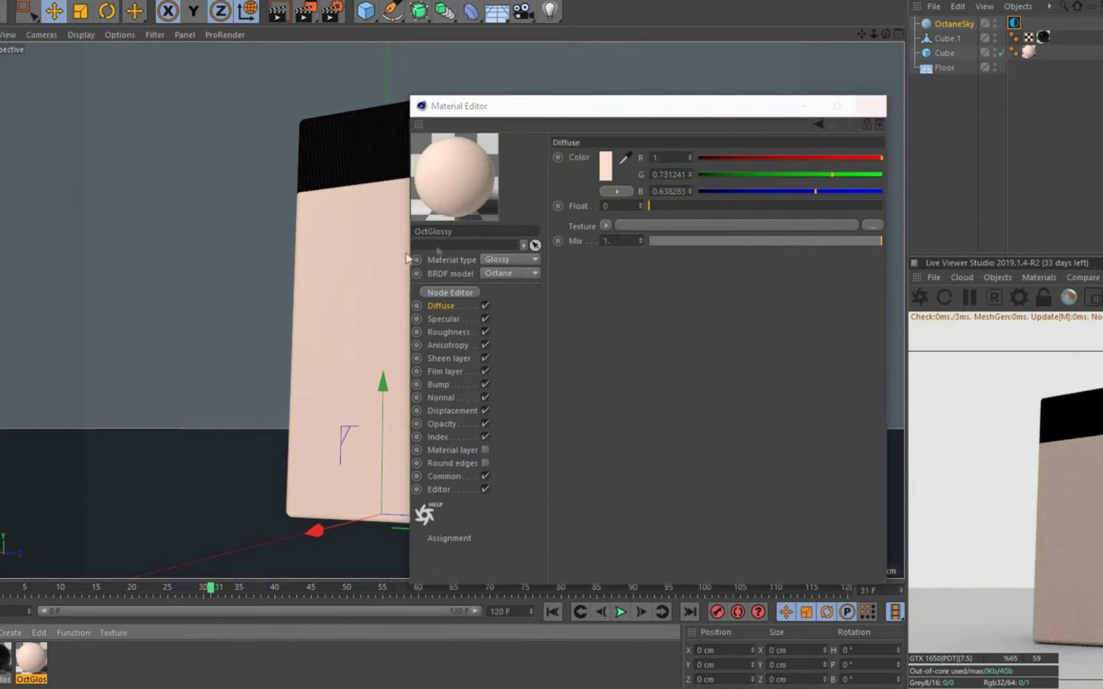
{"action": "left_click", "coordinate": [869, 106]}
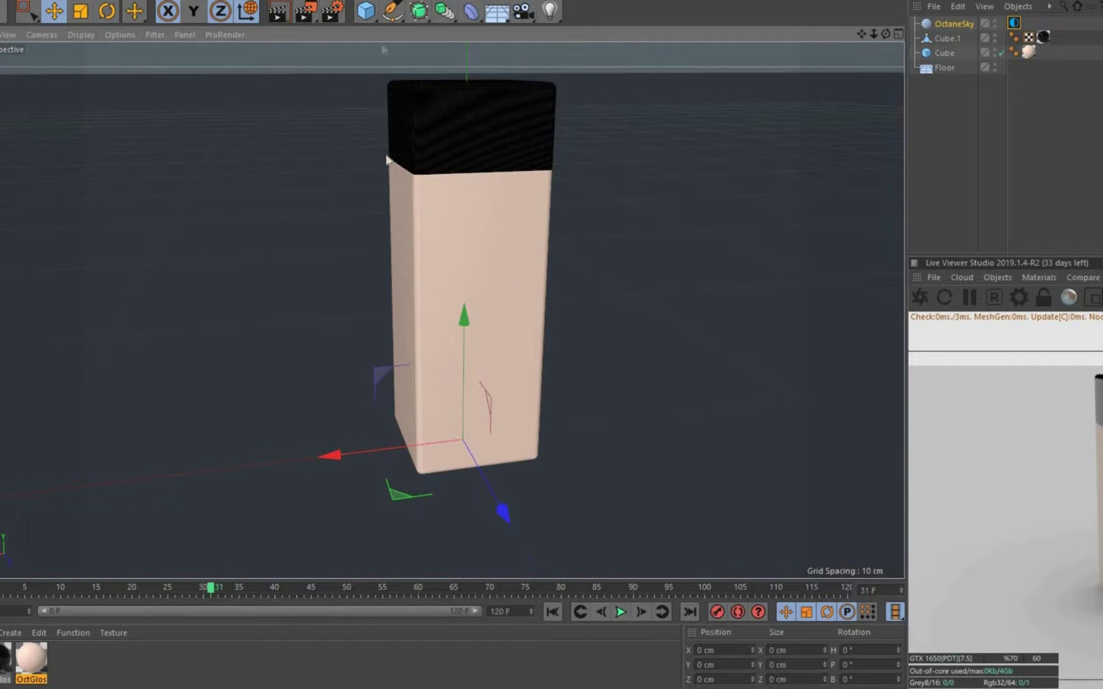
{"action": "left_click", "coordinate": [419, 11]}
Add a MoText object, turn it 180° and move it onto the bottle's front face
{"action": "left_click", "coordinate": [470, 211]}
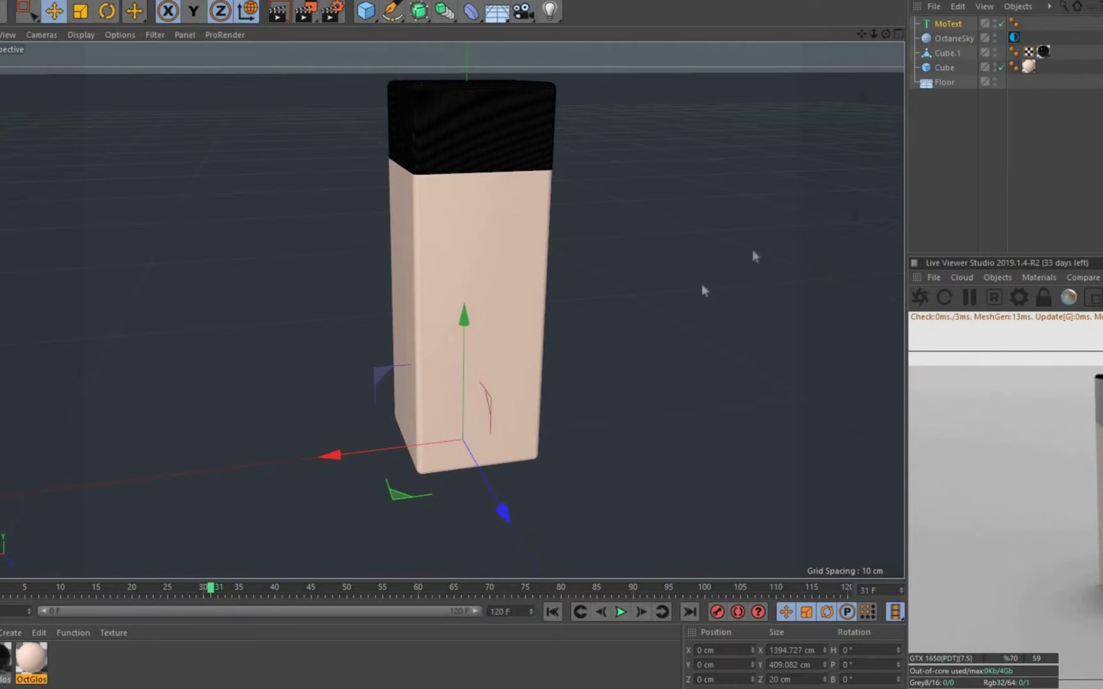
{"action": "key", "text": "r"}
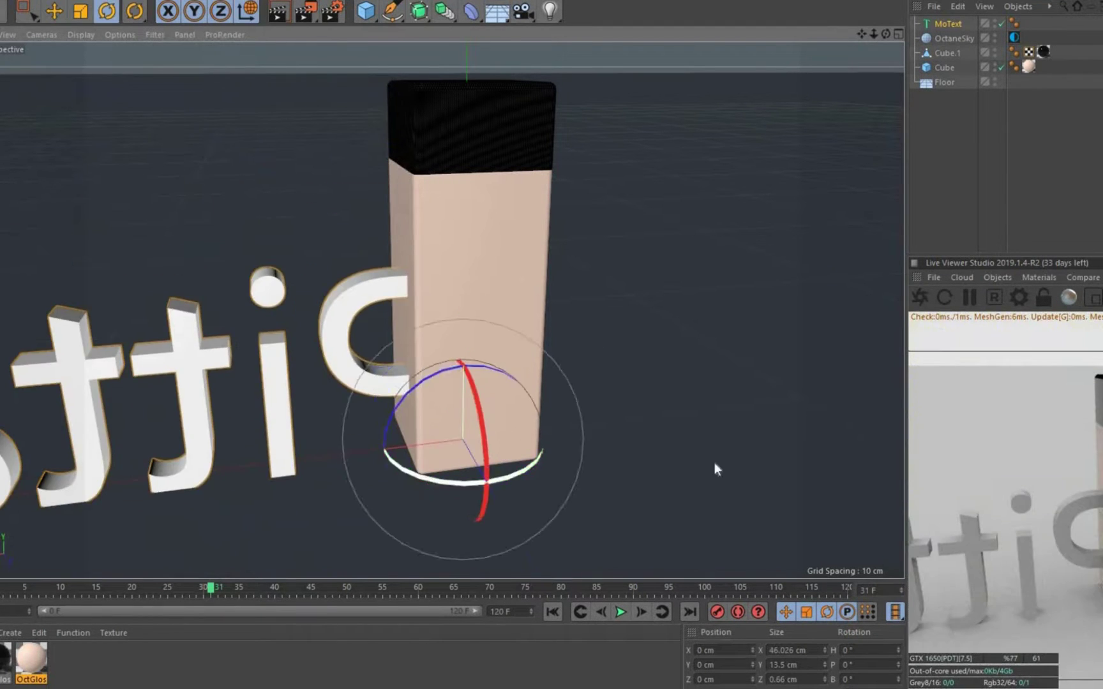
{"action": "left_click_drag", "start_coordinate": [714, 462], "coordinate": [776, 208]}
{"action": "key", "text": "F2"}
{"action": "key", "text": "e"}
{"action": "scroll", "coordinate": [461, 234], "scroll_direction": "down", "scroll_amount": 5}
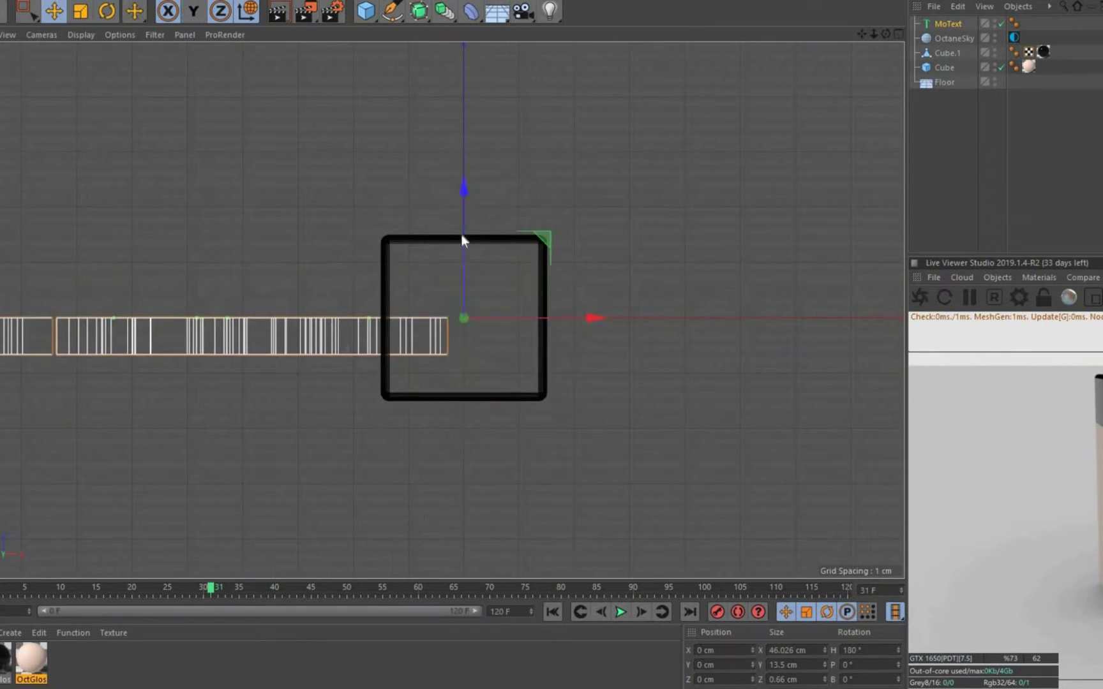
{"action": "left_click_drag", "start_coordinate": [460, 234], "coordinate": [460, 157]}
Scale the label text down to about 6% size
{"action": "key", "text": "t"}
{"action": "left_click_drag", "start_coordinate": [431, 370], "coordinate": [343, 414]}
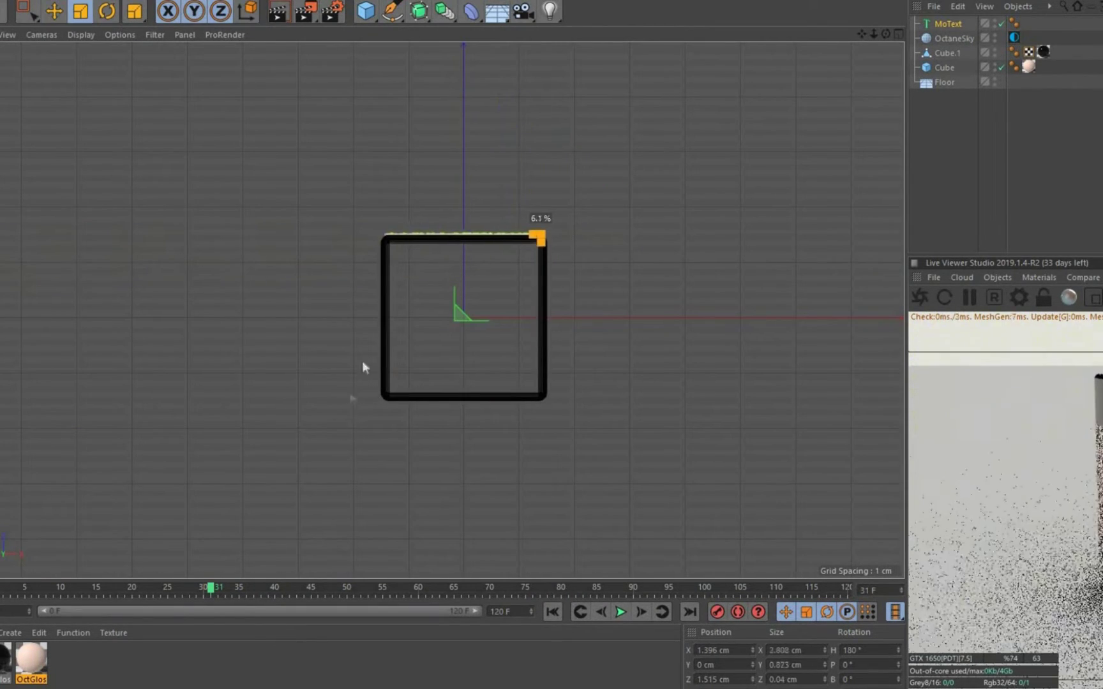
{"action": "left_click_drag", "start_coordinate": [362, 367], "coordinate": [440, 387]}
{"action": "key", "text": "F1"}
{"action": "scroll", "coordinate": [613, 301], "scroll_direction": "up", "scroll_amount": 5}
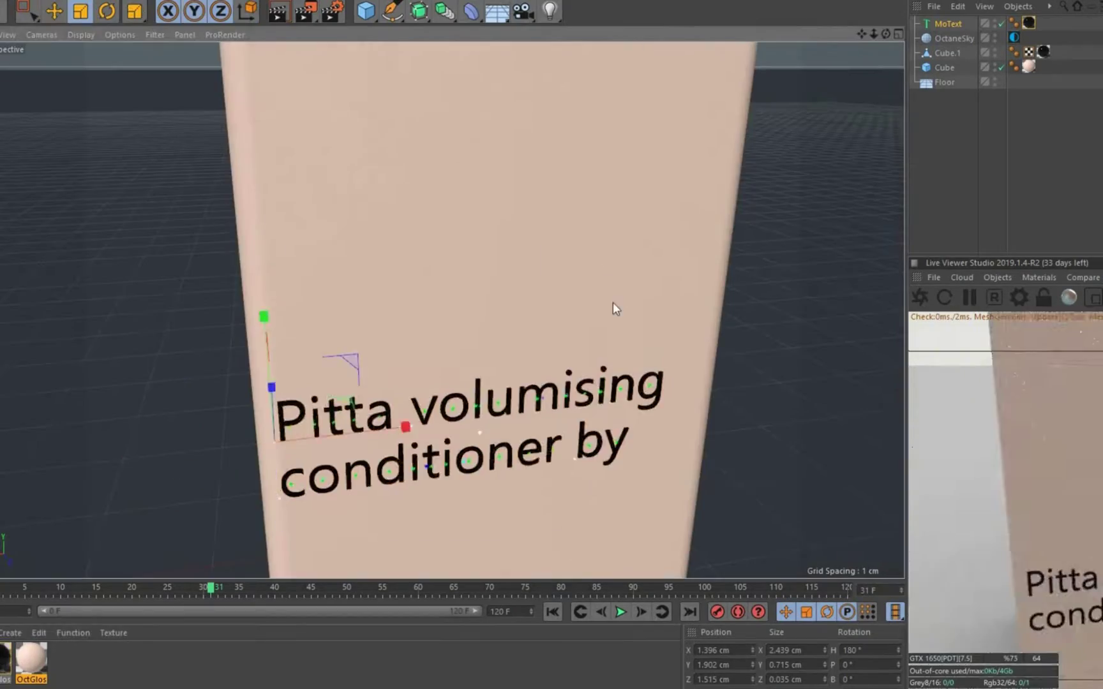
Raise the label higher on the bottle front and shrink it slightly more
{"action": "key", "text": "r"}
{"action": "key", "text": "e"}
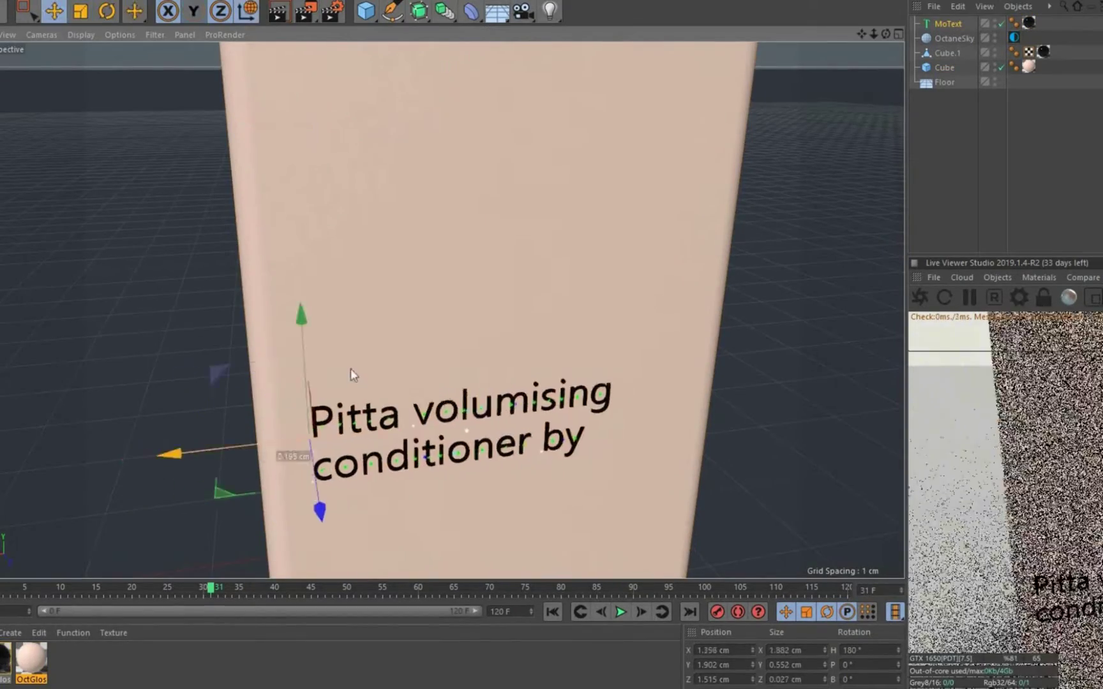
{"action": "left_click_drag", "start_coordinate": [350, 368], "coordinate": [362, 269]}
{"action": "scroll", "coordinate": [452, 236], "scroll_direction": "down", "scroll_amount": 4}
{"action": "left_click_drag", "start_coordinate": [451, 236], "coordinate": [452, 214]}
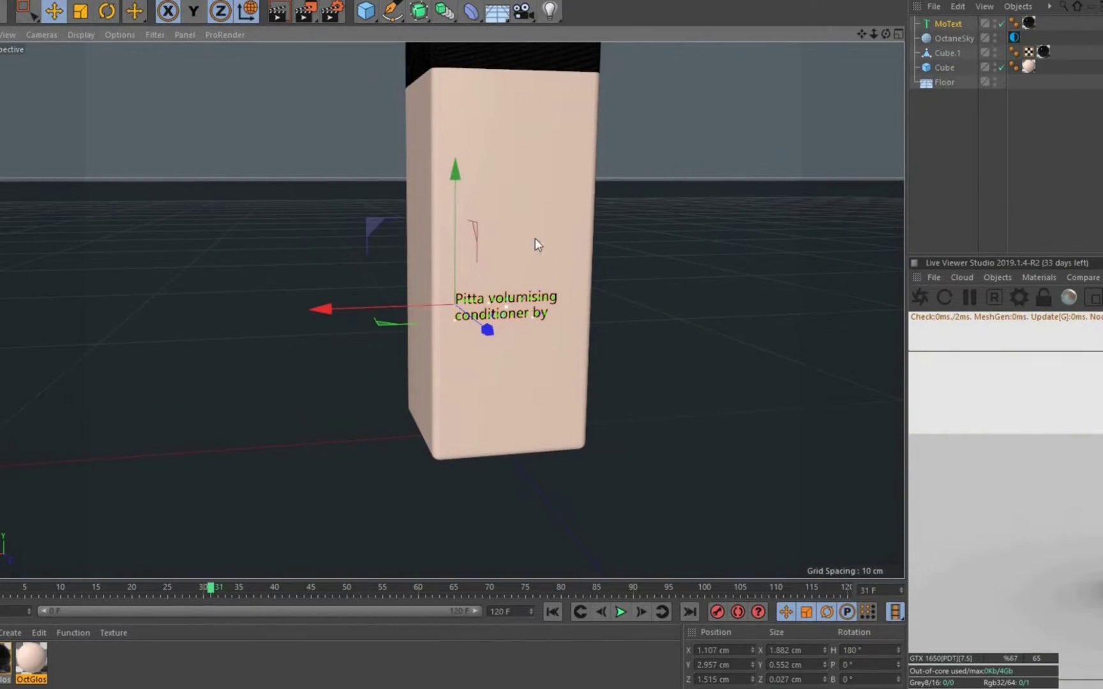
{"action": "key", "text": "t"}
{"action": "left_click_drag", "start_coordinate": [638, 203], "coordinate": [669, 160]}
Duplicate the text and place the second block lower on the bottle
{"action": "key", "text": "e"}
{"action": "left_click_drag", "start_coordinate": [464, 178], "coordinate": [463, 268], "text": "ctrl"}
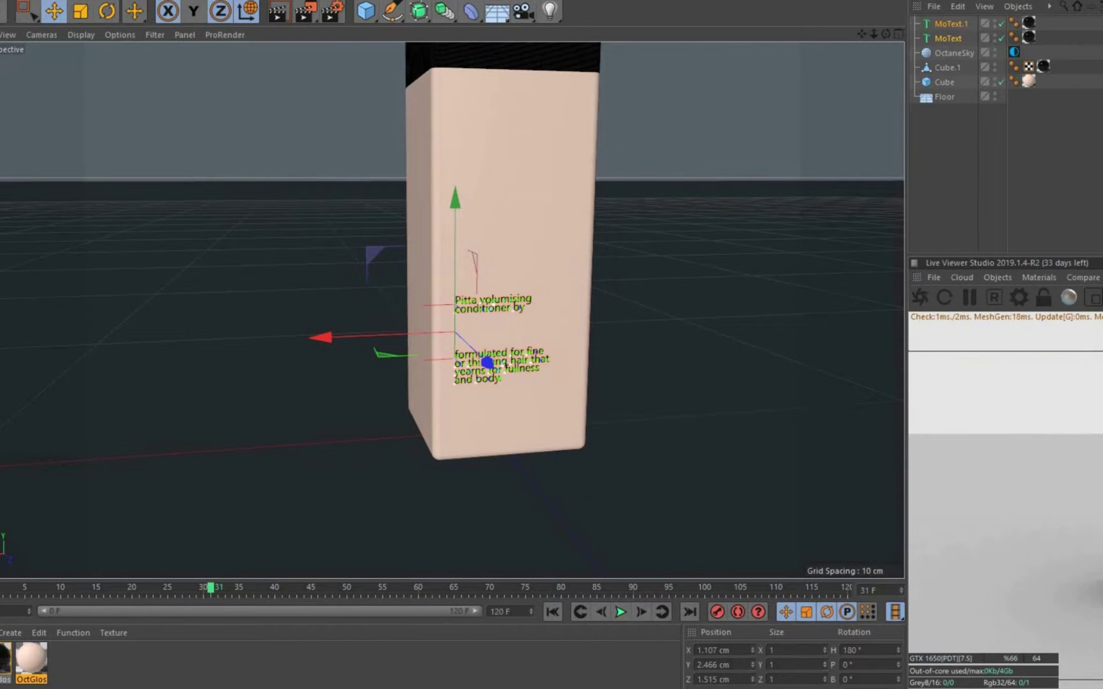
{"action": "scroll", "coordinate": [562, 323], "scroll_direction": "up", "scroll_amount": 2}
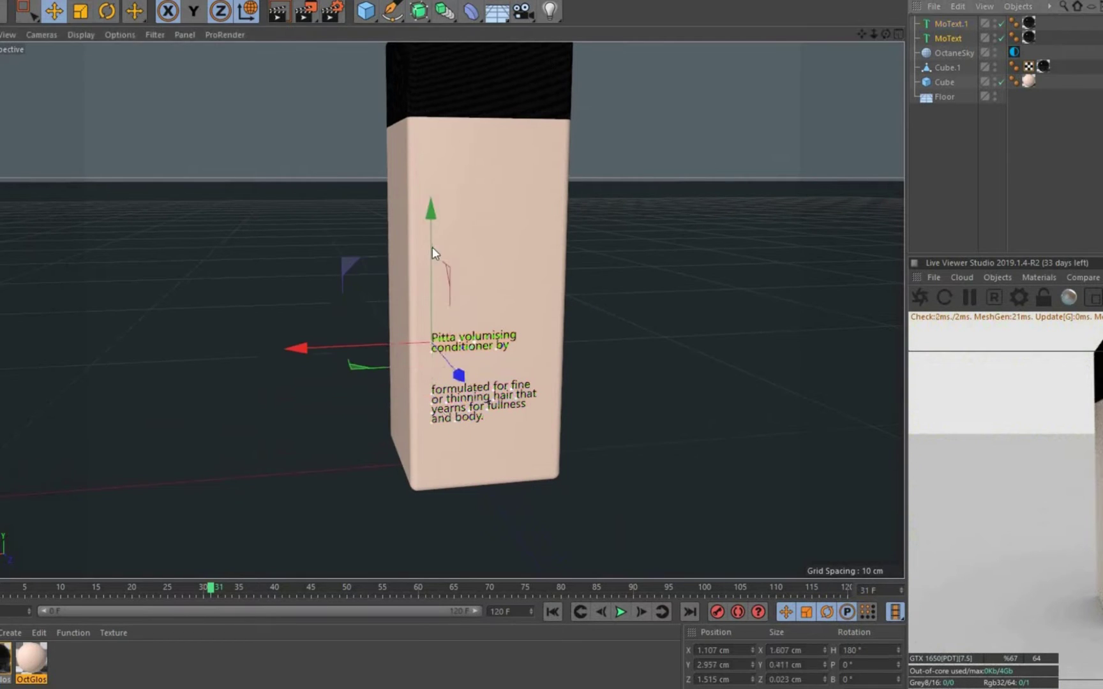
{"action": "left_click_drag", "start_coordinate": [431, 247], "coordinate": [441, 299]}
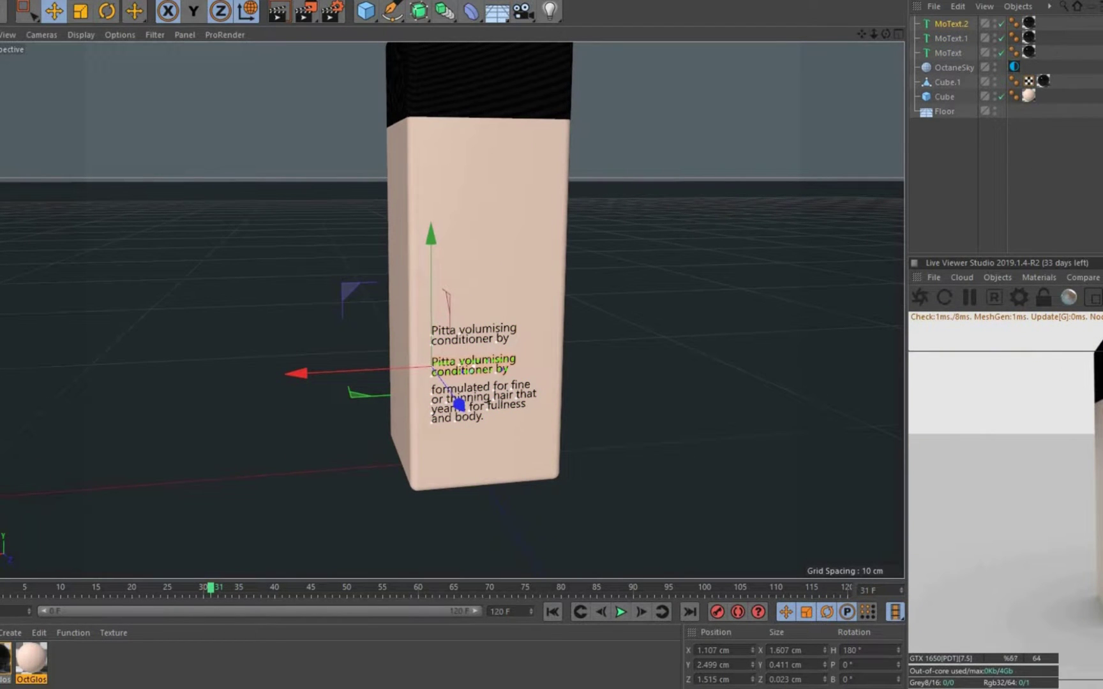
Enlarge the CHAMPO text and nudge it slightly lower
{"action": "key", "text": "t"}
{"action": "left_click_drag", "start_coordinate": [619, 410], "coordinate": [663, 408]}
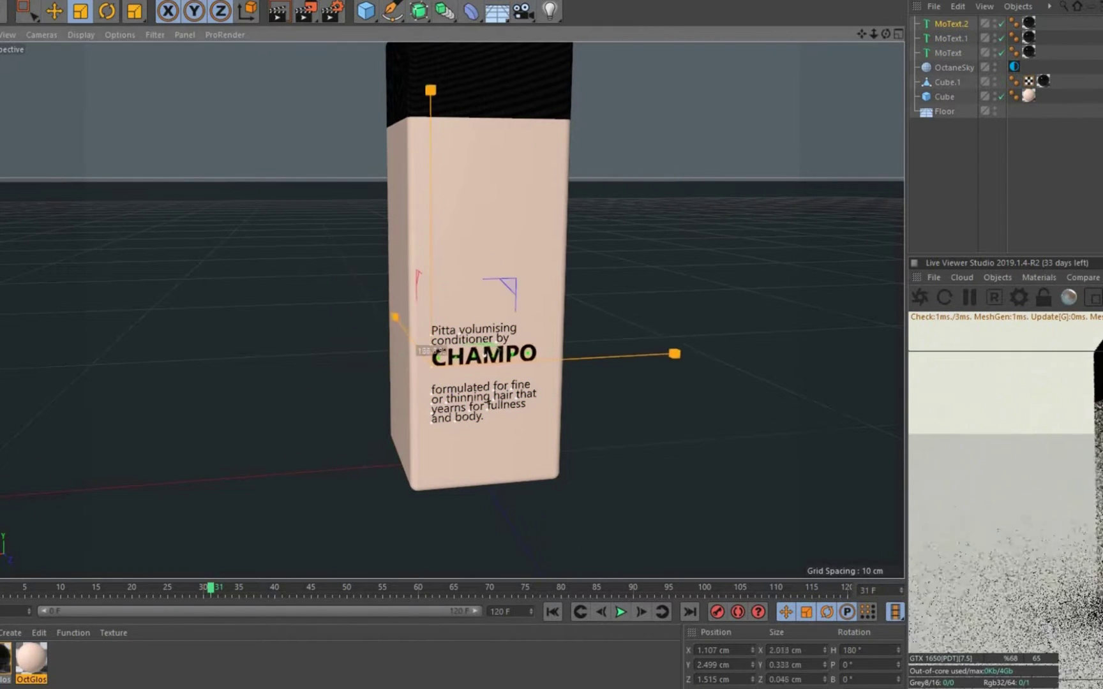
{"action": "key", "text": "e"}
{"action": "left_click_drag", "start_coordinate": [437, 255], "coordinate": [427, 288]}
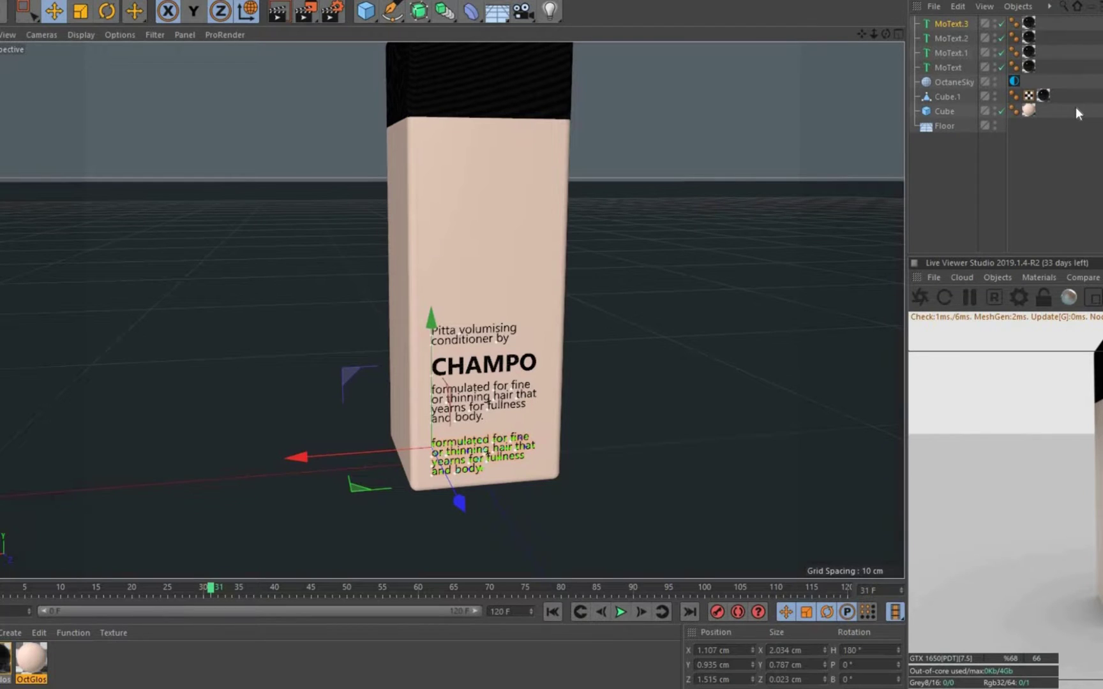
Add the volume line '260ml/ 9.2 fLoz. E' just under the description
{"action": "type", "text": "260ml/ 9.2 fLoz. E"}
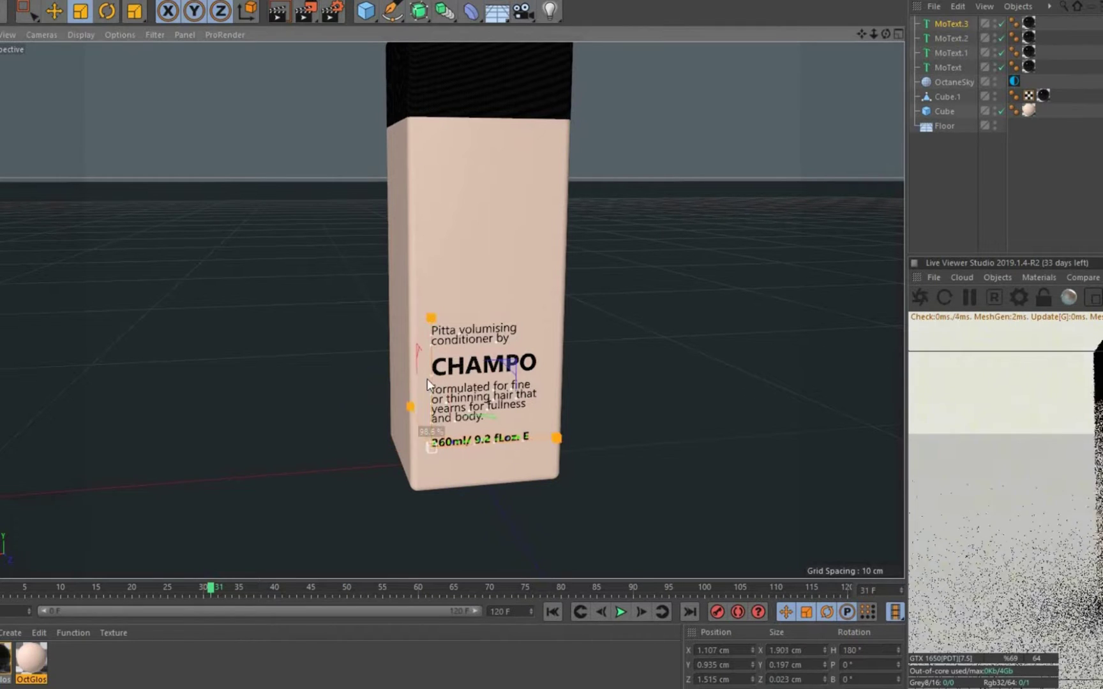
{"action": "left_click_drag", "start_coordinate": [429, 379], "coordinate": [429, 372]}
{"action": "mouse_move", "coordinate": [701, 350]}
{"action": "left_mouse_down", "text": "alt"}
{"action": "mouse_move", "coordinate": [534, 311]}
{"action": "mouse_move", "coordinate": [546, 270]}
{"action": "mouse_move", "coordinate": [551, 305]}
{"action": "mouse_move", "coordinate": [594, 274]}
{"action": "left_mouse_up", "text": "alt"}
{"action": "key", "text": "e"}
{"action": "left_click", "coordinate": [959, 113], "text": "shift"}
Move OctaneSky below Floor in the object list
{"action": "left_click", "coordinate": [951, 25]}
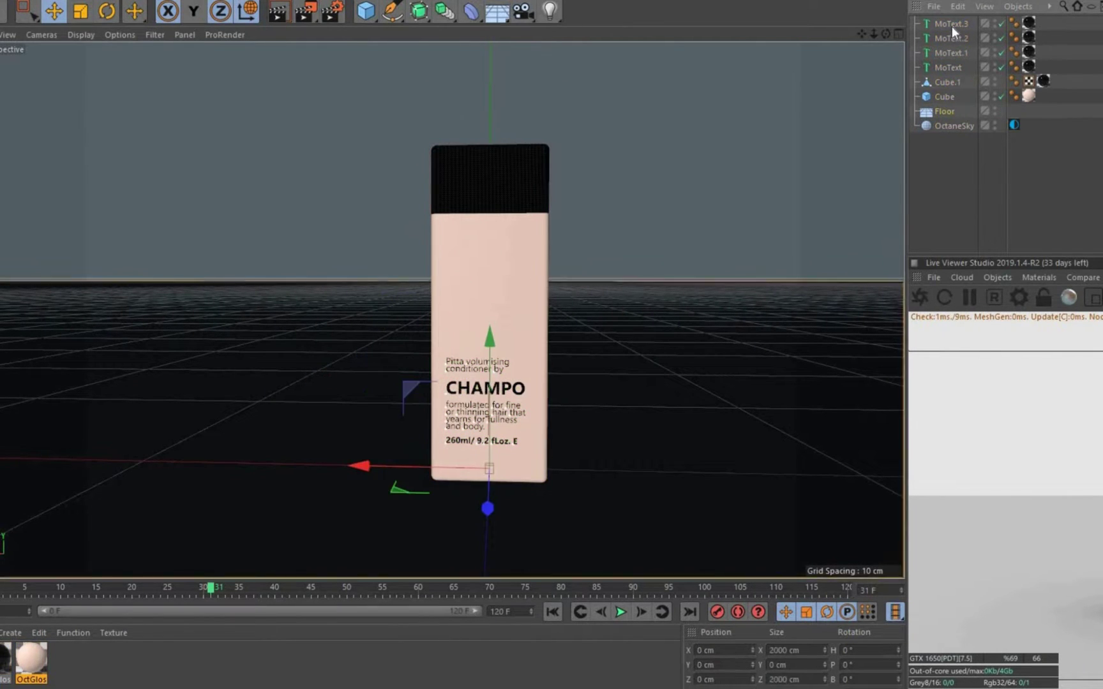
{"action": "left_click_drag", "start_coordinate": [954, 82], "coordinate": [954, 131]}
{"action": "left_click", "coordinate": [945, 96], "text": "shift"}
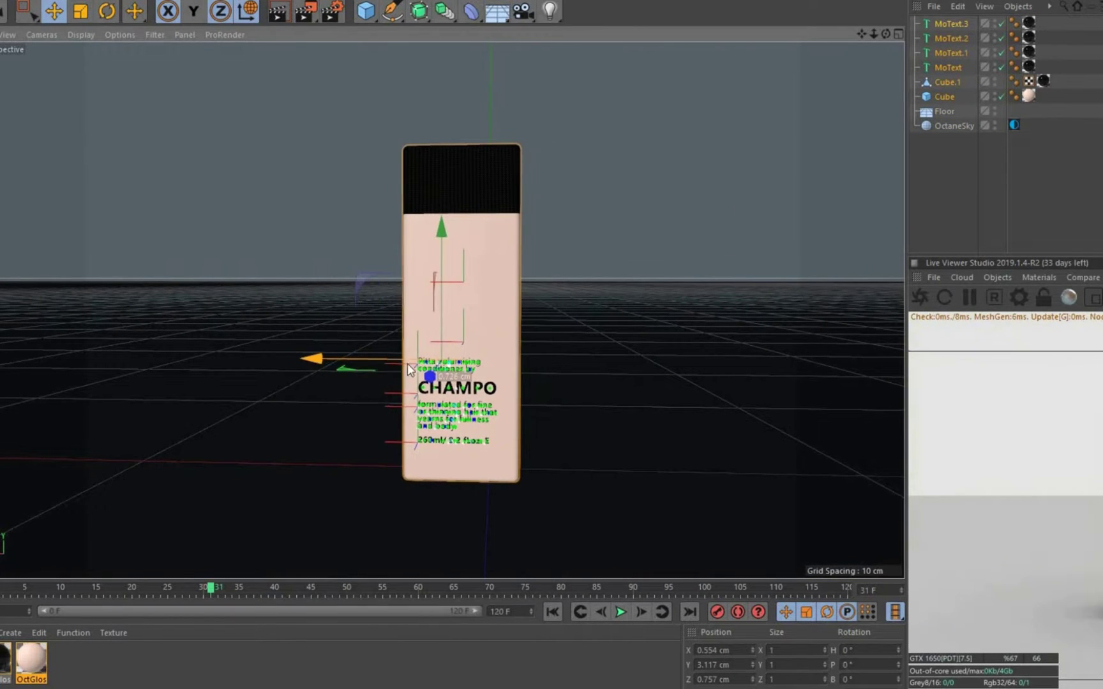
Duplicate the bottle twice, placing copies to the right and left
{"action": "left_click_drag", "start_coordinate": [259, 367], "coordinate": [139, 381], "text": "ctrl"}
{"action": "key", "text": "ctrl+z"}
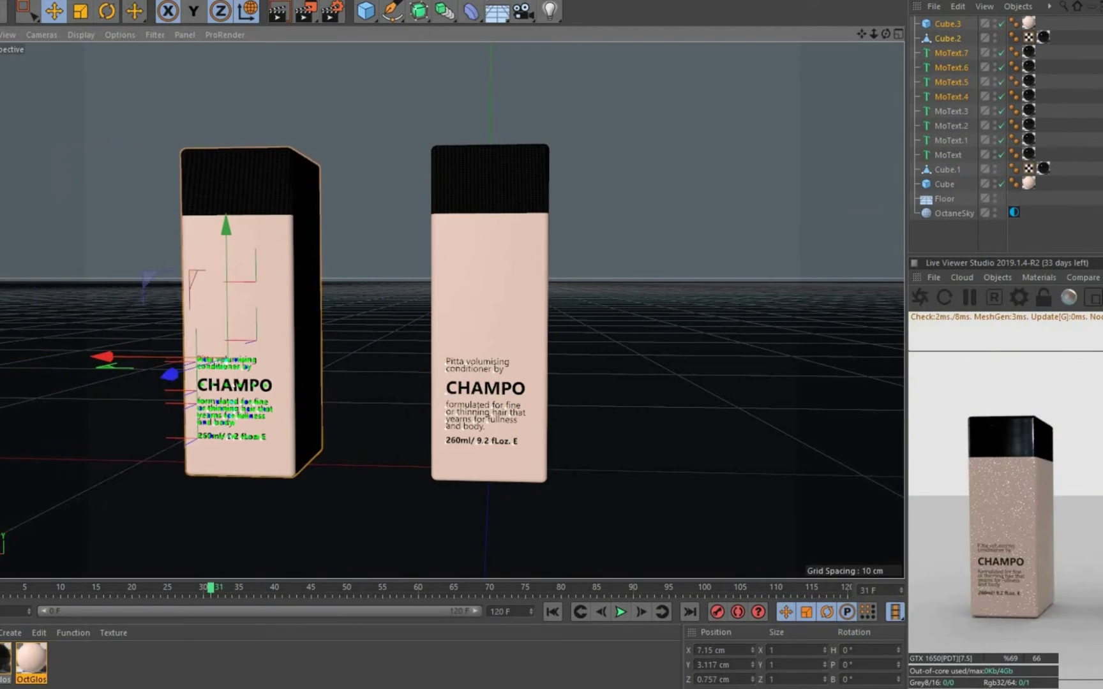
{"action": "mouse_move", "coordinate": [637, 335]}
{"action": "left_mouse_down"}
{"action": "mouse_move", "coordinate": [139, 349]}
{"action": "mouse_move", "coordinate": [175, 356]}
{"action": "left_mouse_up"}
{"action": "key", "text": "ctrl+c"}
{"action": "key", "text": "ctrl+v"}
Group each bottle's parts into its own Null with Alt+G
{"action": "left_click", "coordinate": [993, 103], "text": "shift"}
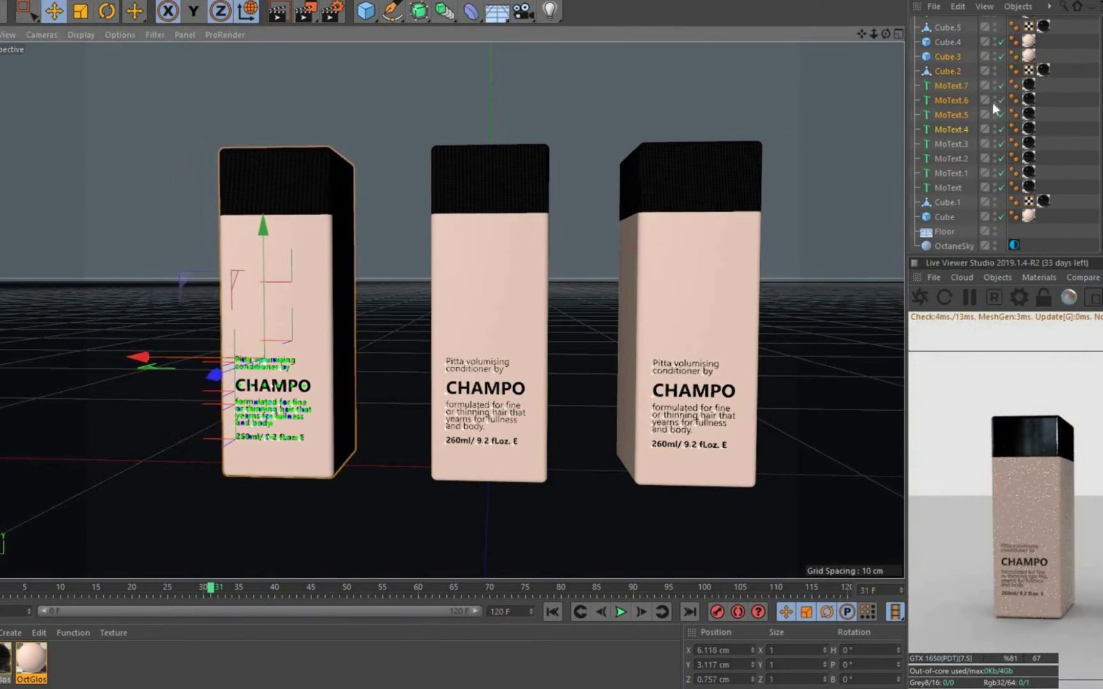
{"action": "key", "text": "alt+g"}
{"action": "left_click", "coordinate": [960, 92], "text": "shift"}
{"action": "key", "text": "alt+g"}
{"action": "left_click", "coordinate": [936, 70], "text": "shift"}
{"action": "key", "text": "alt+g"}
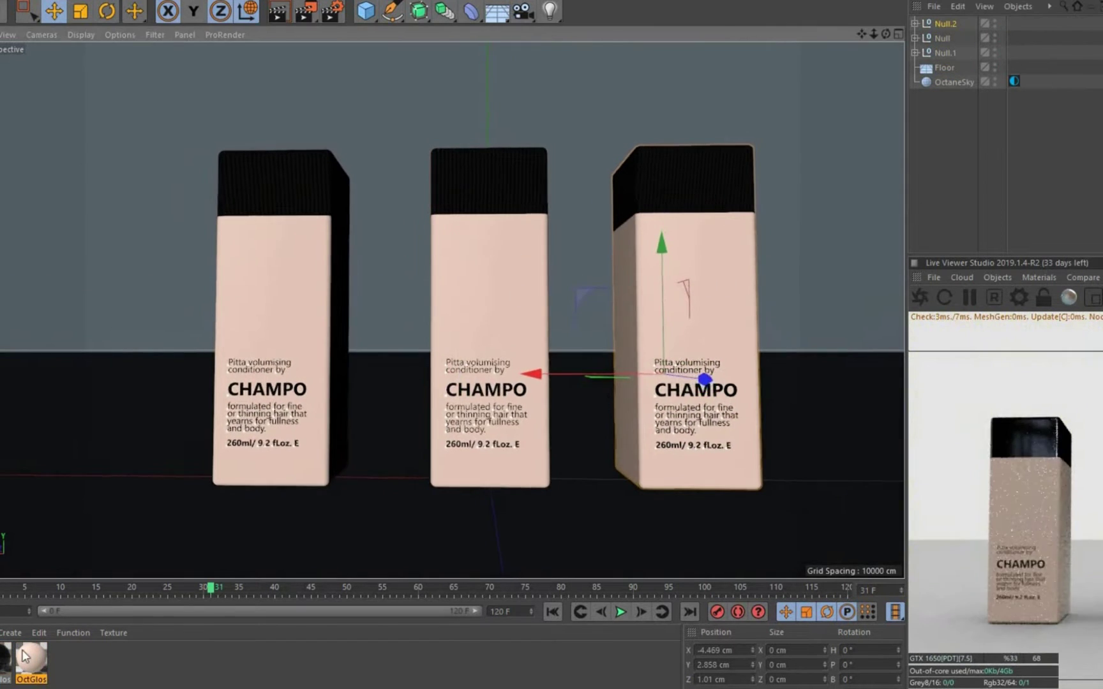
Give the right bottle a separate body material with a cream diffuse colour
{"action": "key", "text": "ctrl+v"}
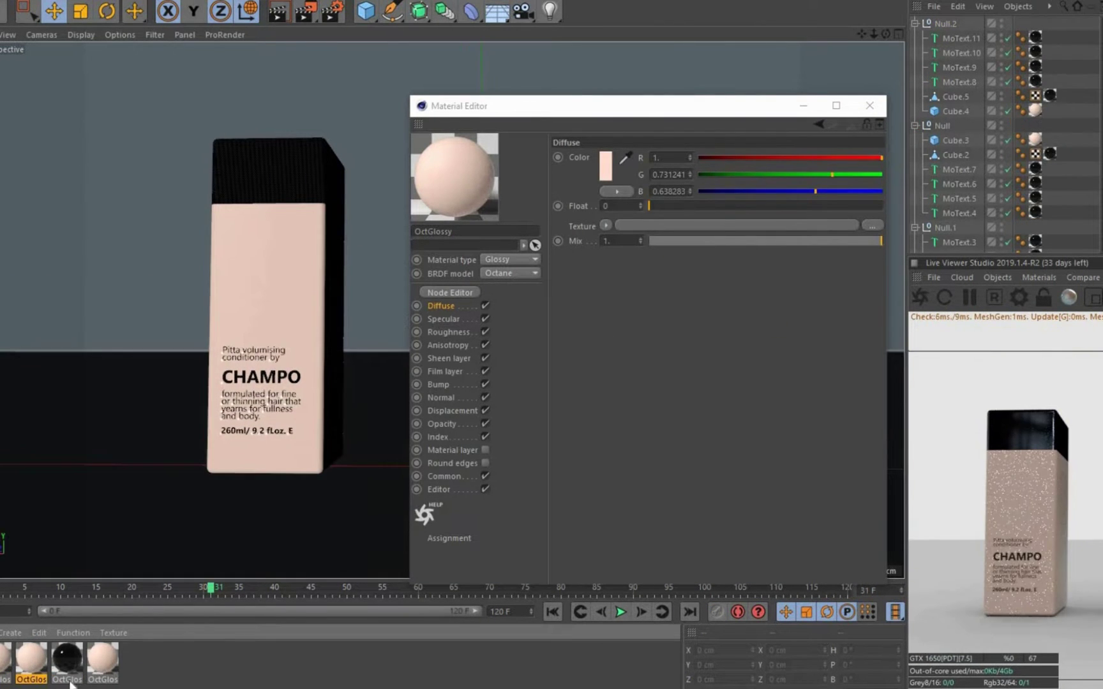
{"action": "left_click", "coordinate": [605, 166]}
{"action": "left_click", "coordinate": [578, 220]}
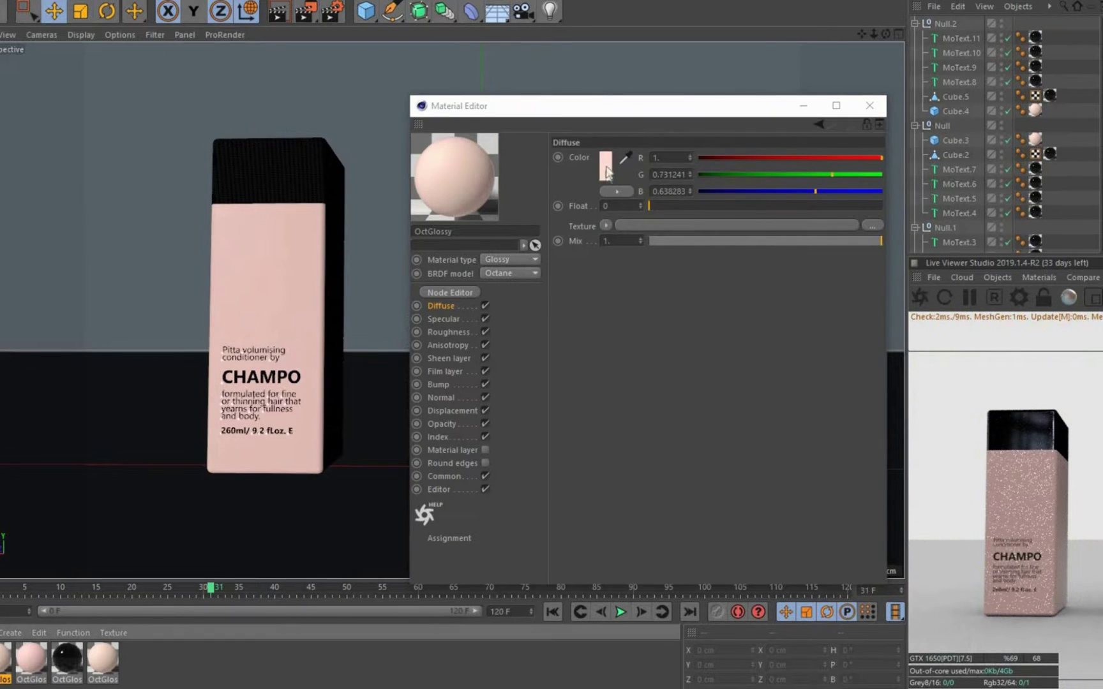
{"action": "left_click", "coordinate": [605, 166]}
{"action": "left_click_drag", "start_coordinate": [525, 166], "coordinate": [546, 166]}
{"action": "left_click", "coordinate": [578, 220]}
{"action": "left_click", "coordinate": [869, 106]}
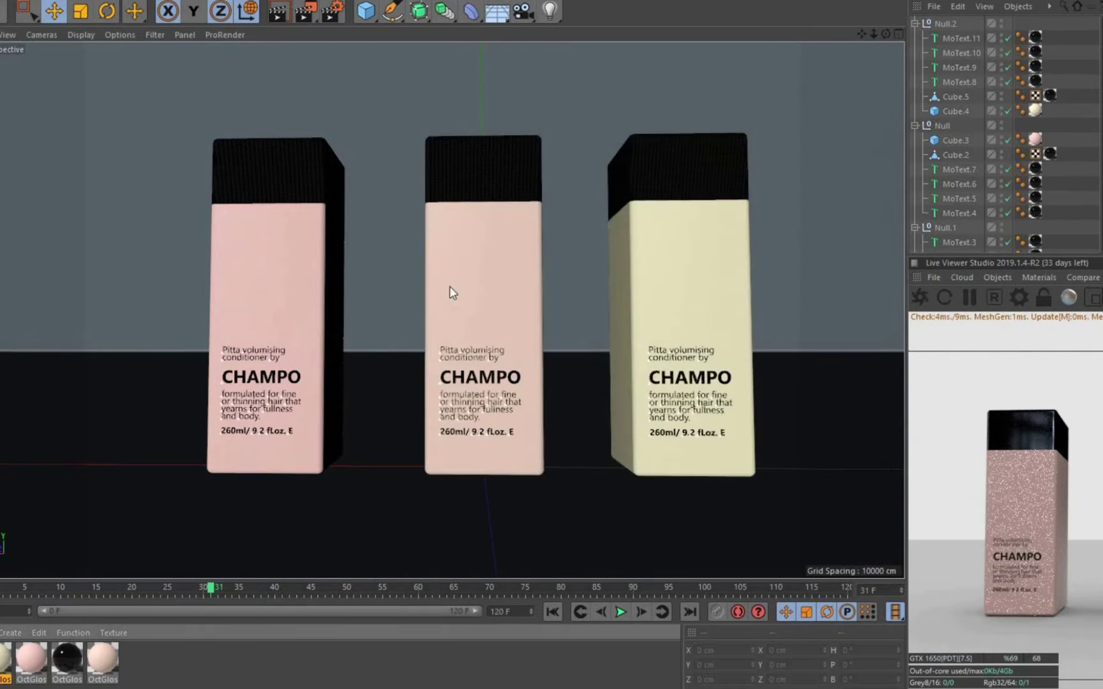
{"action": "scroll", "coordinate": [452, 290], "scroll_direction": "up", "scroll_amount": 5}
{"action": "key", "text": "n"}
{"action": "key", "text": "f"}
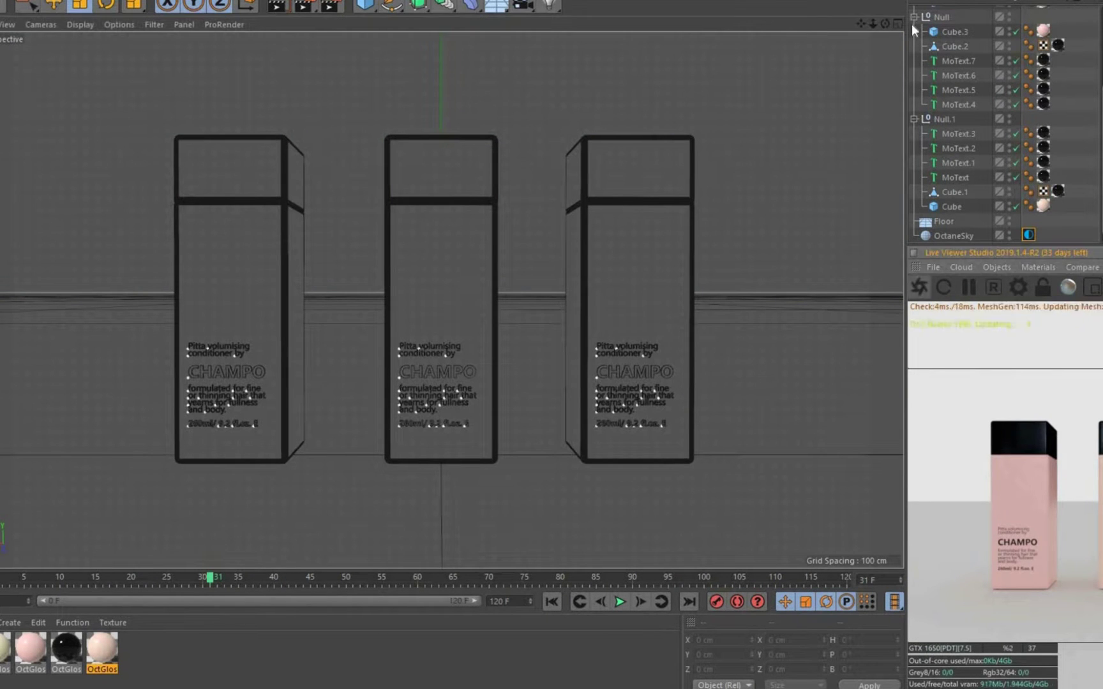
Add an enclosing cube sized 200 cm and raised to Y 100 cm
{"action": "scroll", "coordinate": [957, 128], "scroll_direction": "up", "scroll_amount": 3}
{"action": "left_click", "coordinate": [913, 57]}
{"action": "scroll", "coordinate": [386, 324], "scroll_direction": "down", "scroll_amount": 3}
{"action": "left_click", "coordinate": [365, 5]}
{"action": "middle_click", "coordinate": [724, 259]}
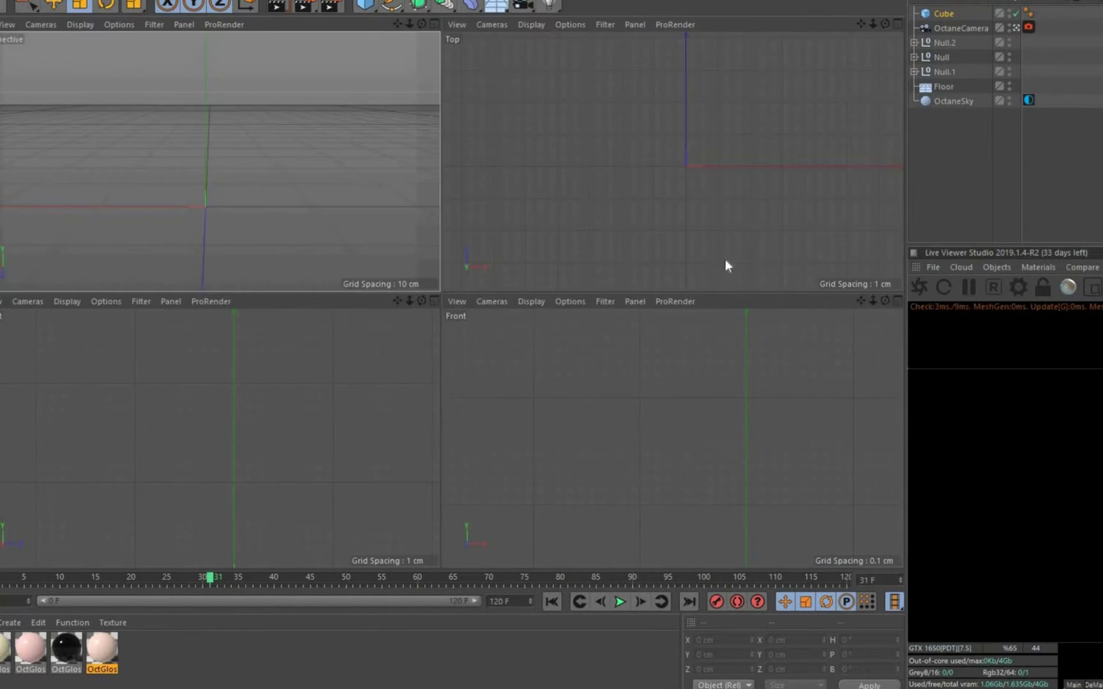
{"action": "left_click", "coordinate": [46, 96]}
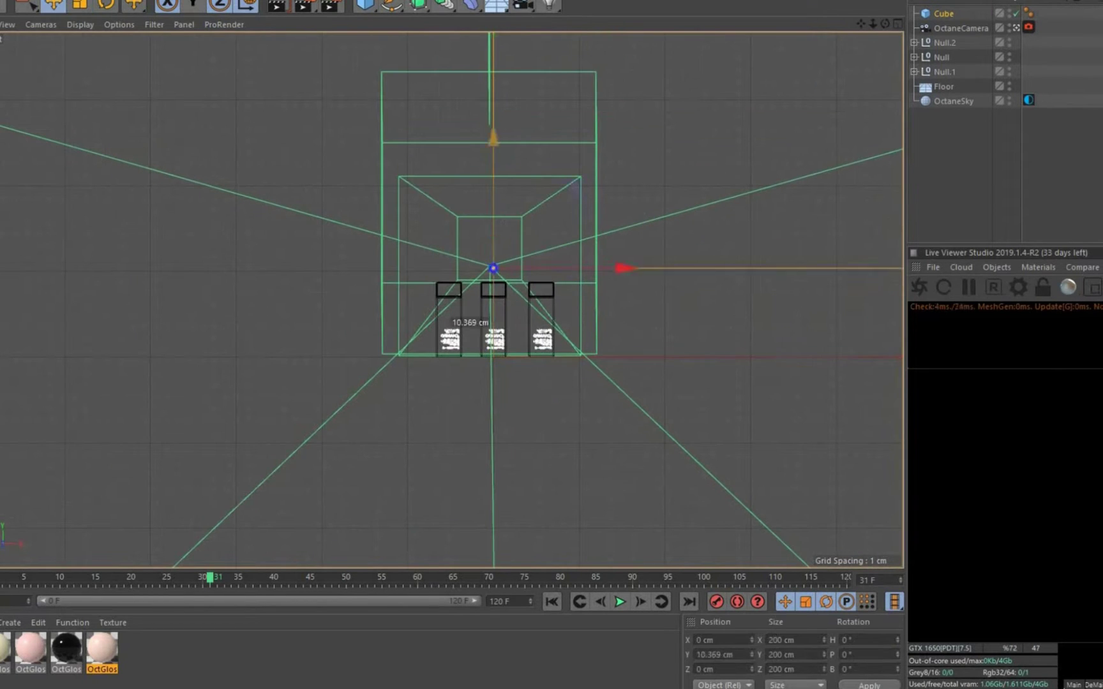
Check the enclosing cube in the four views and add an Octane area light
{"action": "middle_click", "coordinate": [500, 325]}
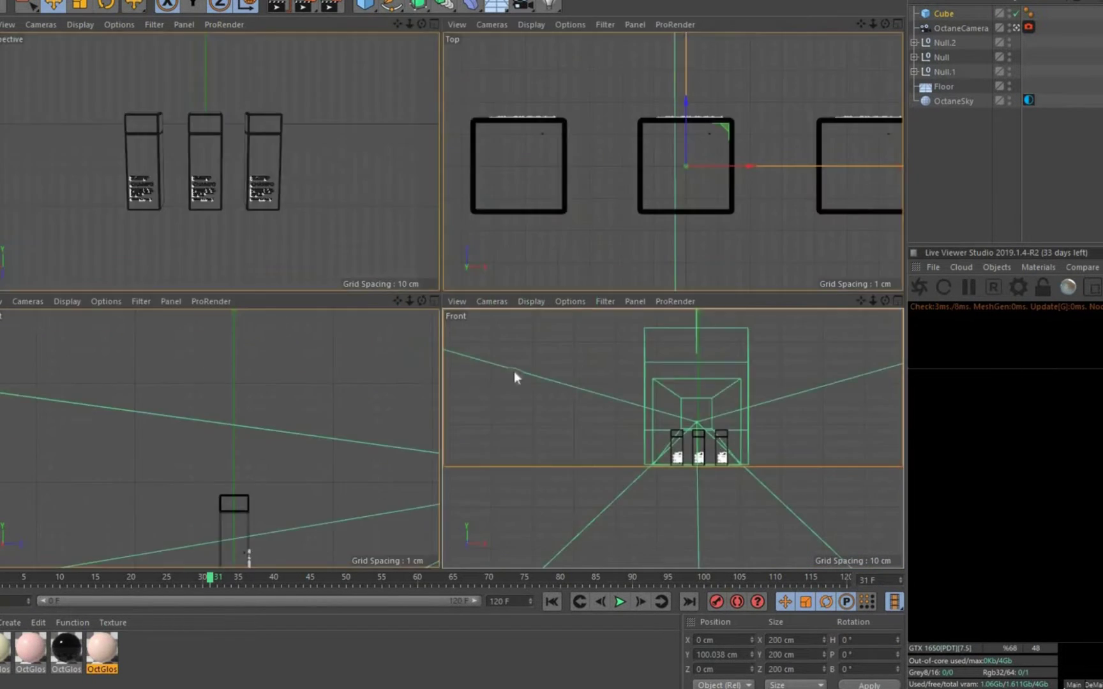
{"action": "middle_click", "coordinate": [514, 370]}
{"action": "scroll", "coordinate": [619, 348], "scroll_direction": "up", "scroll_amount": 5}
{"action": "scroll", "coordinate": [623, 359], "scroll_direction": "up", "scroll_amount": 2}
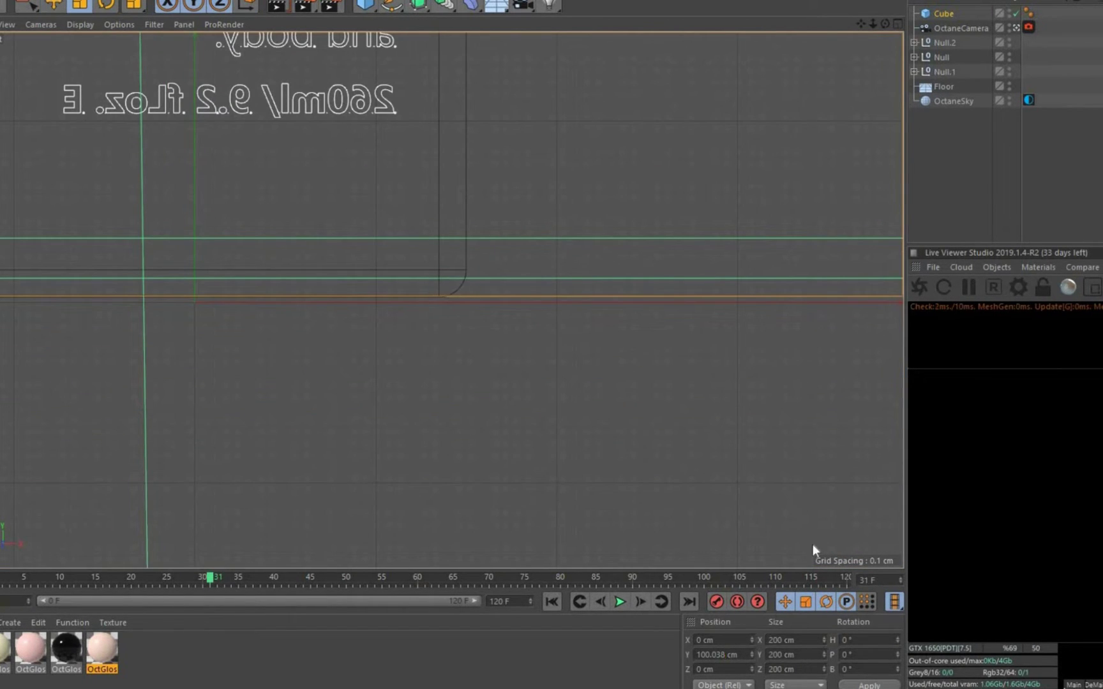
{"action": "key", "text": "F1"}
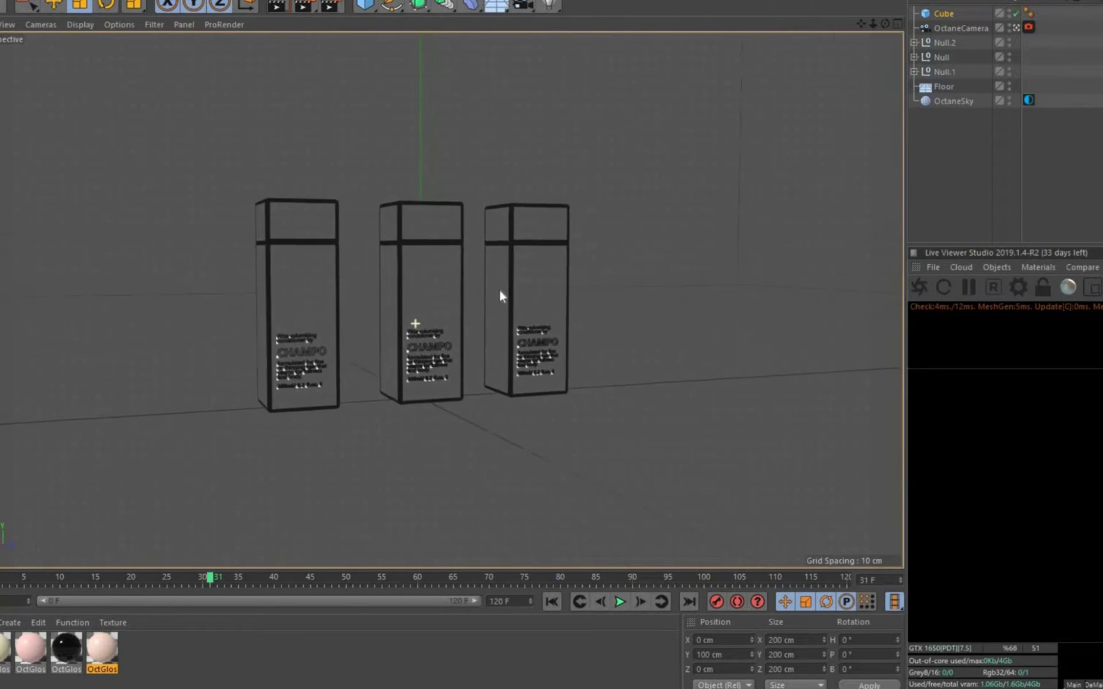
{"action": "left_click", "coordinate": [1039, 263]}
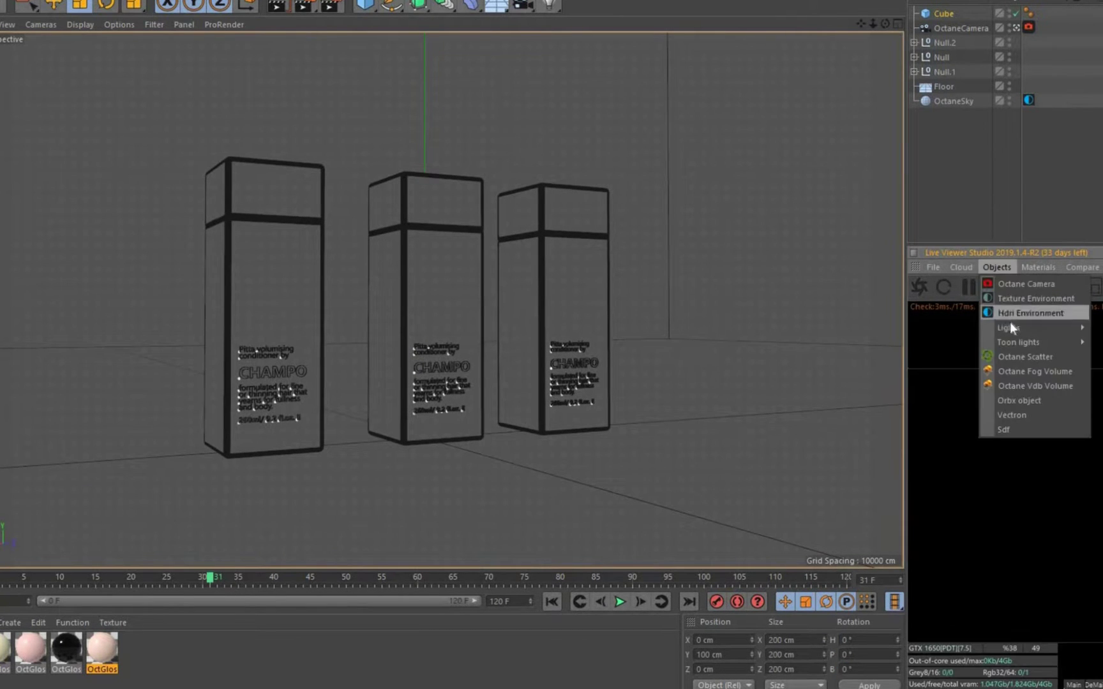
{"action": "left_click", "coordinate": [944, 71]}
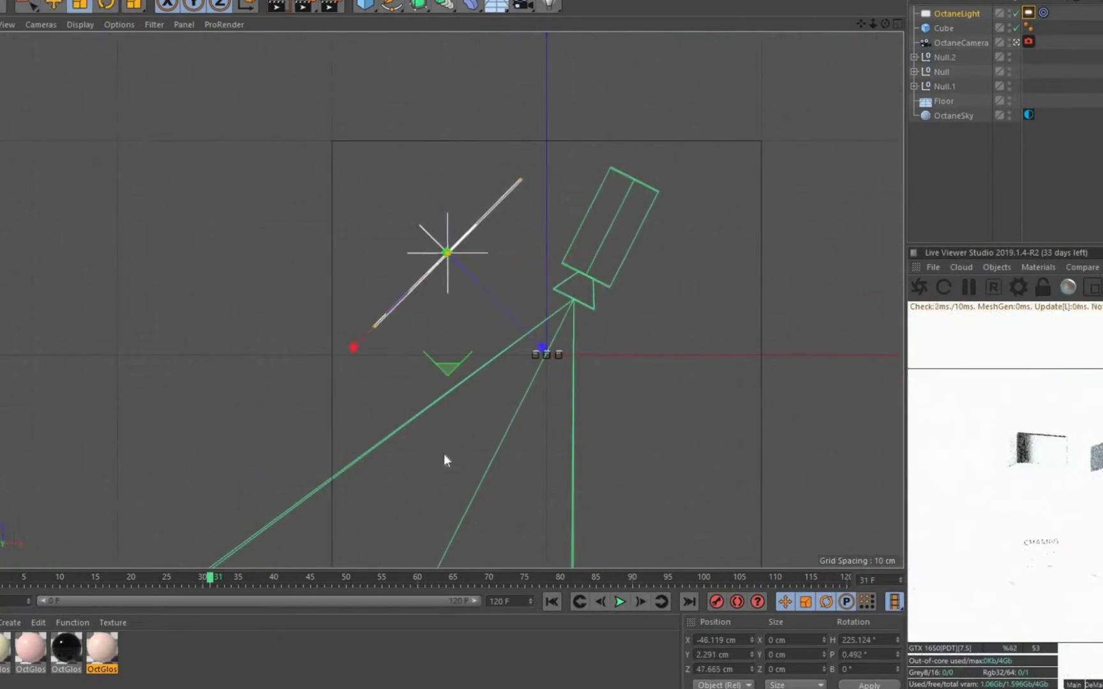
Raise and tilt the Octane light, put the pink material on the big cube, delete Floor
{"action": "left_click_drag", "start_coordinate": [256, 260], "coordinate": [252, 77]}
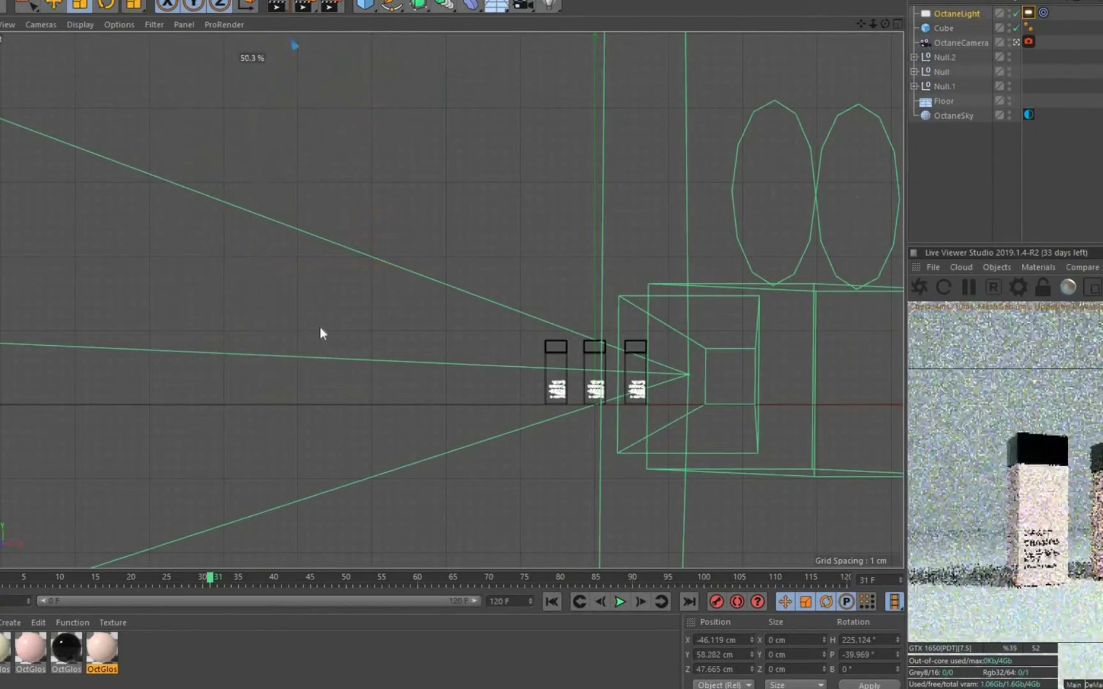
{"action": "key", "text": "F1"}
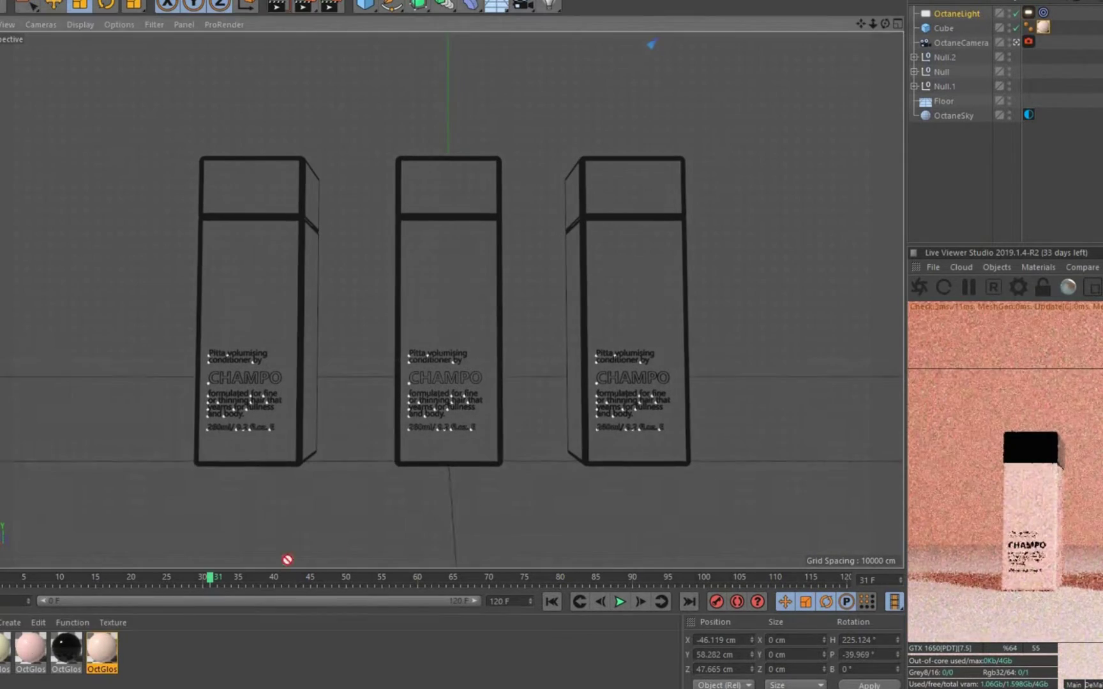
{"action": "left_click_drag", "start_coordinate": [102, 648], "coordinate": [390, 472]}
{"action": "left_click", "coordinate": [938, 100]}
{"action": "key", "text": "Delete"}
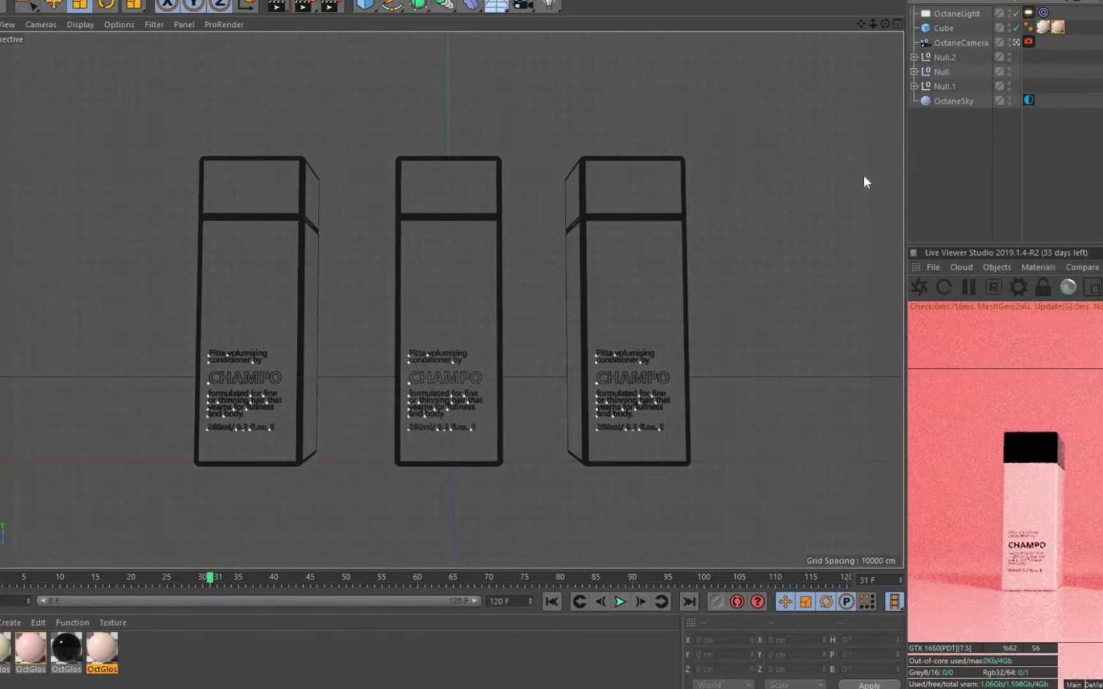
{"action": "left_click_drag", "start_coordinate": [445, 256], "coordinate": [437, 333], "text": "alt"}
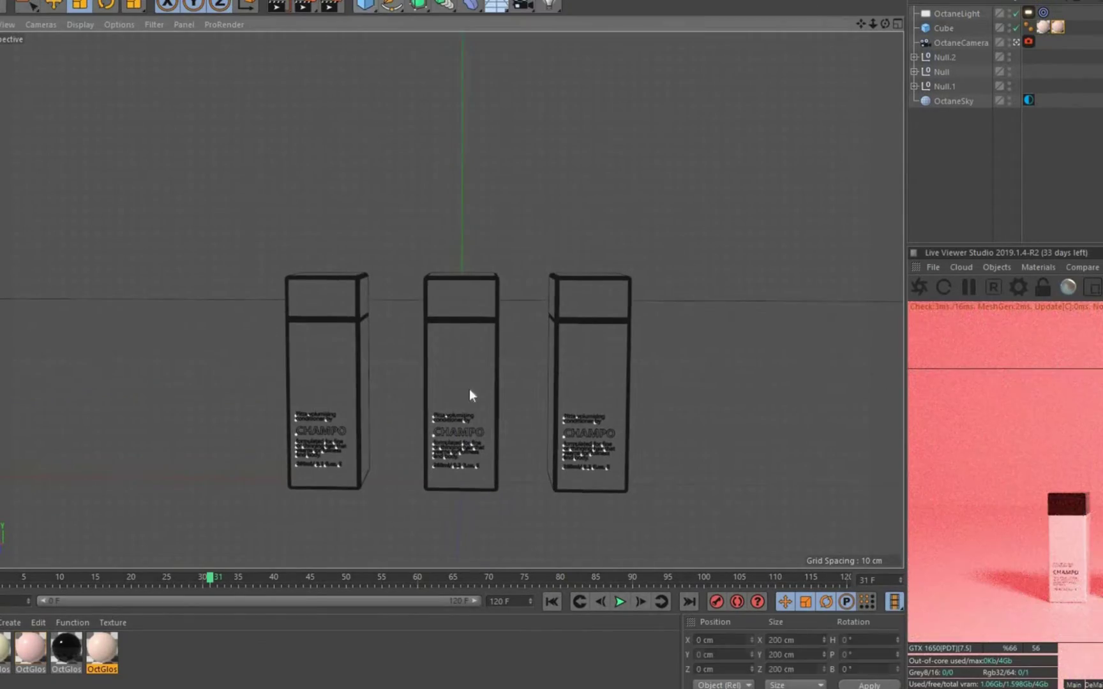
Add a cube scaled to about 5.5 cm as a pedestal at Y 2.786 cm
{"action": "left_click", "coordinate": [365, 5]}
{"action": "left_click_drag", "start_coordinate": [460, 431], "coordinate": [470, 401]}
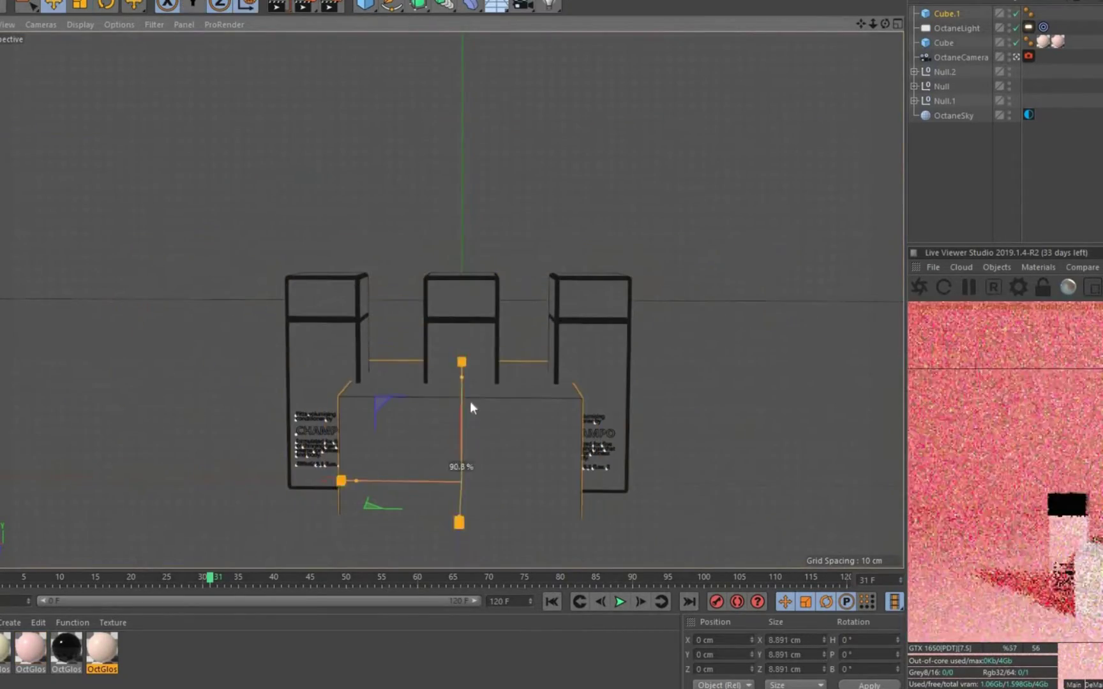
{"action": "key", "text": "F4"}
{"action": "scroll", "coordinate": [667, 448], "scroll_direction": "down", "scroll_amount": 5}
{"action": "scroll", "coordinate": [612, 468], "scroll_direction": "up", "scroll_amount": 10}
{"action": "mouse_move", "coordinate": [561, 193]}
{"action": "left_mouse_down"}
{"action": "mouse_move", "coordinate": [512, 192]}
{"action": "mouse_move", "coordinate": [531, 302]}
{"action": "left_mouse_up"}
{"action": "key", "text": "e"}
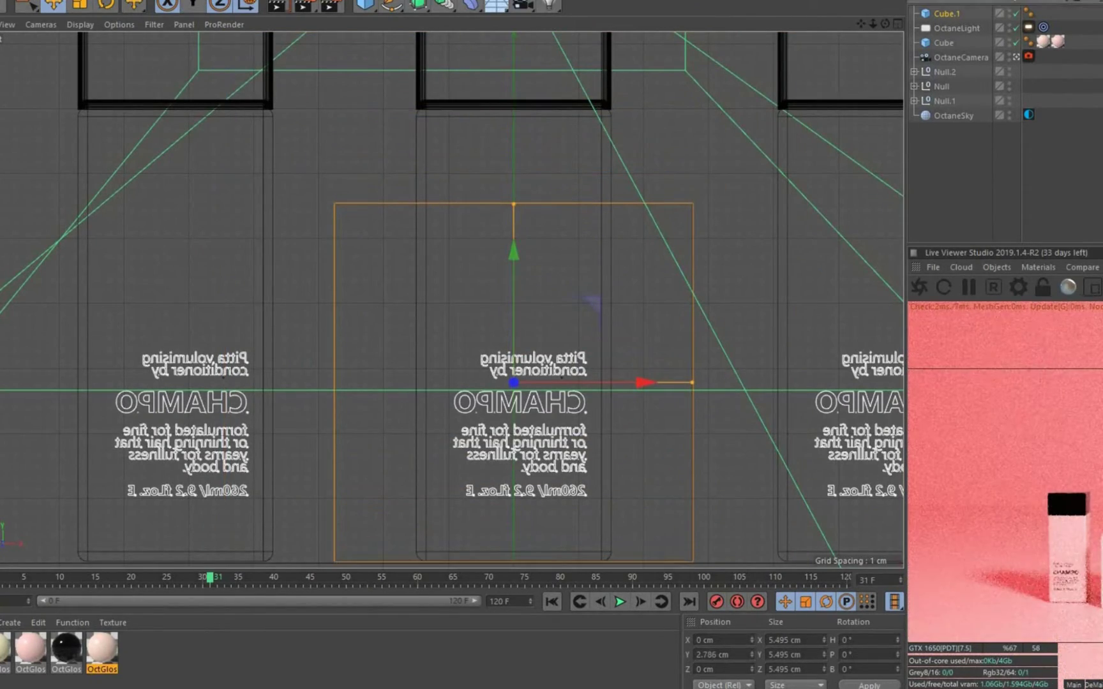
Lift the middle bottle group (Null.1) up onto the pedestal
{"action": "scroll", "coordinate": [550, 240], "scroll_direction": "down", "scroll_amount": 3}
{"action": "mouse_move", "coordinate": [549, 239]}
{"action": "left_mouse_down"}
{"action": "mouse_move", "coordinate": [565, 76]}
{"action": "mouse_move", "coordinate": [580, 49]}
{"action": "left_mouse_up"}
{"action": "key", "text": "F1"}
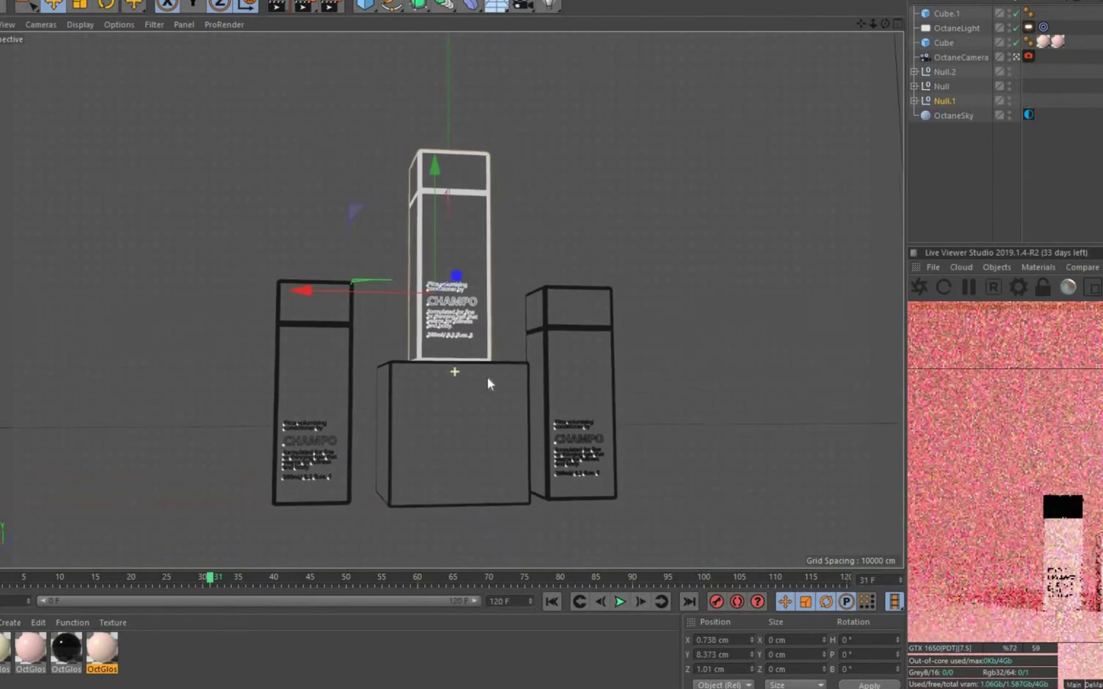
Load the wood colour image as the glossy material's diffuse texture
{"action": "double_click", "coordinate": [66, 648]}
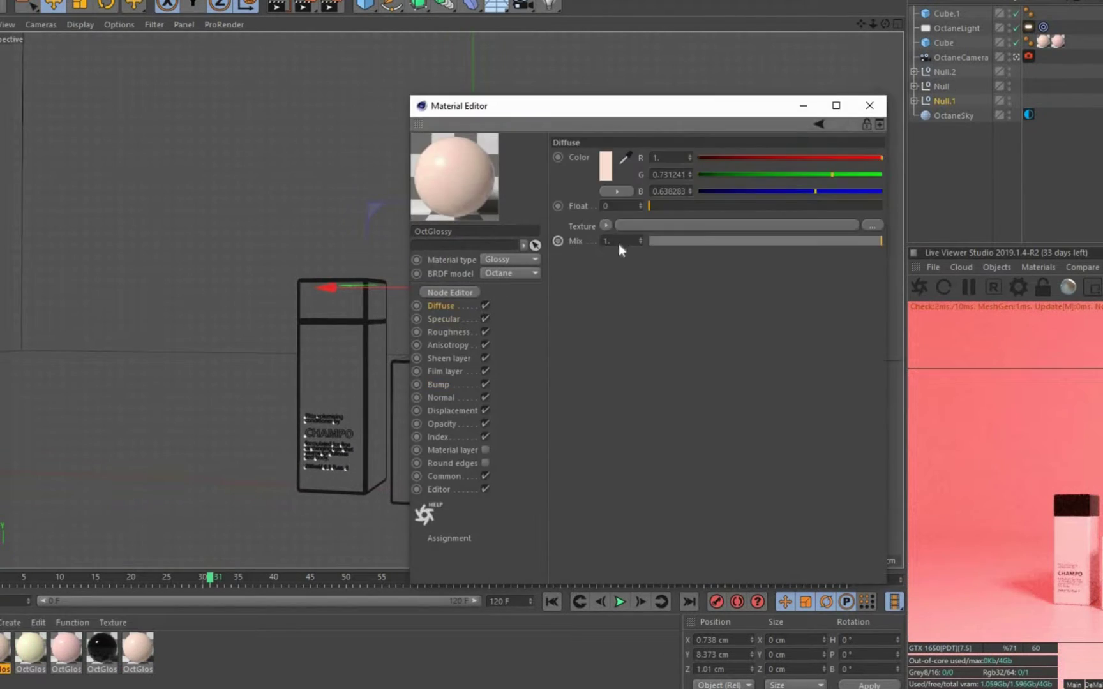
{"action": "left_click", "coordinate": [619, 239]}
{"action": "double_click", "coordinate": [667, 71]}
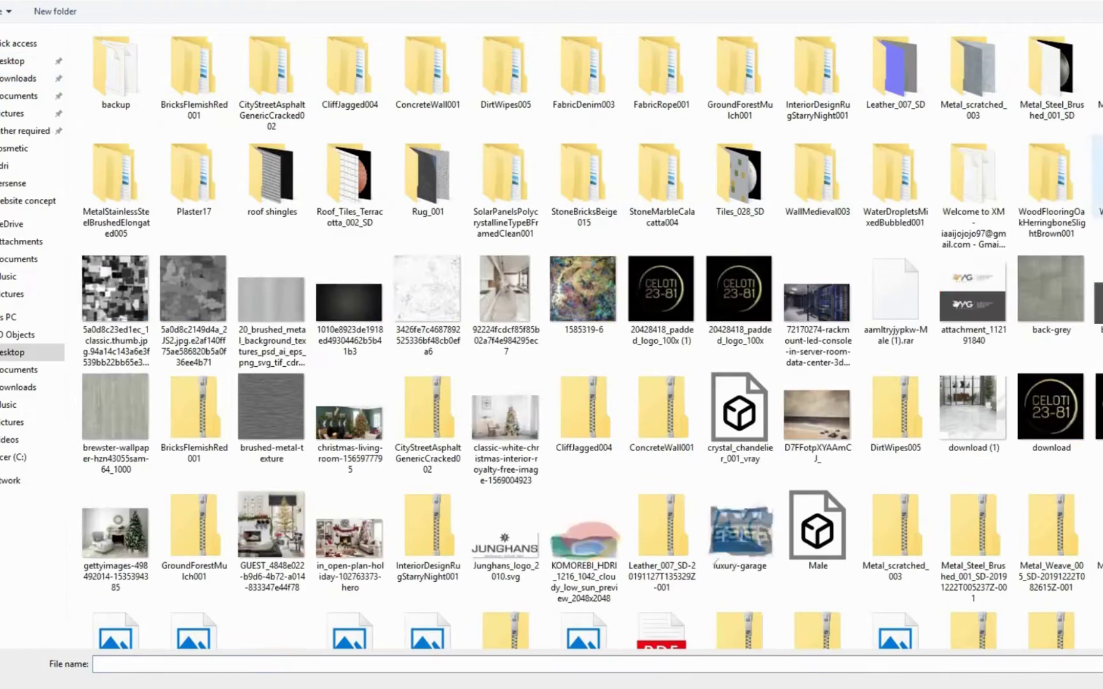
{"action": "double_click", "coordinate": [351, 64]}
{"action": "double_click", "coordinate": [146, 56]}
{"action": "double_click", "coordinate": [192, 116]}
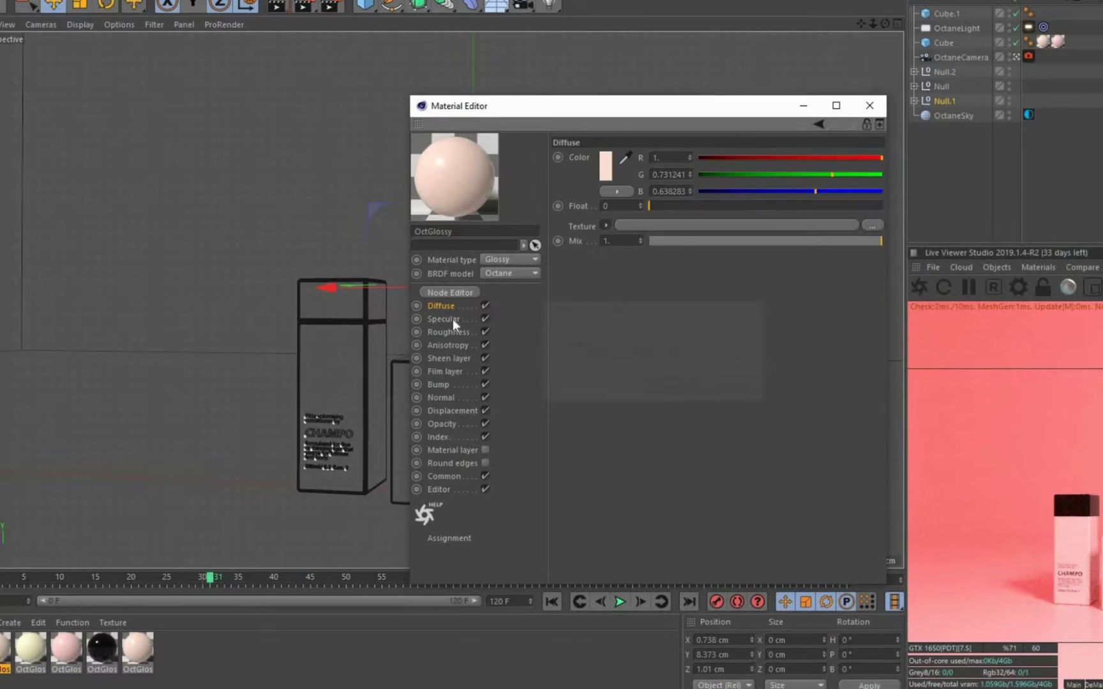
Load WoodQuarteredChiffon001 maps into the specular, roughness and displacement channels
{"action": "left_click", "coordinate": [449, 319]}
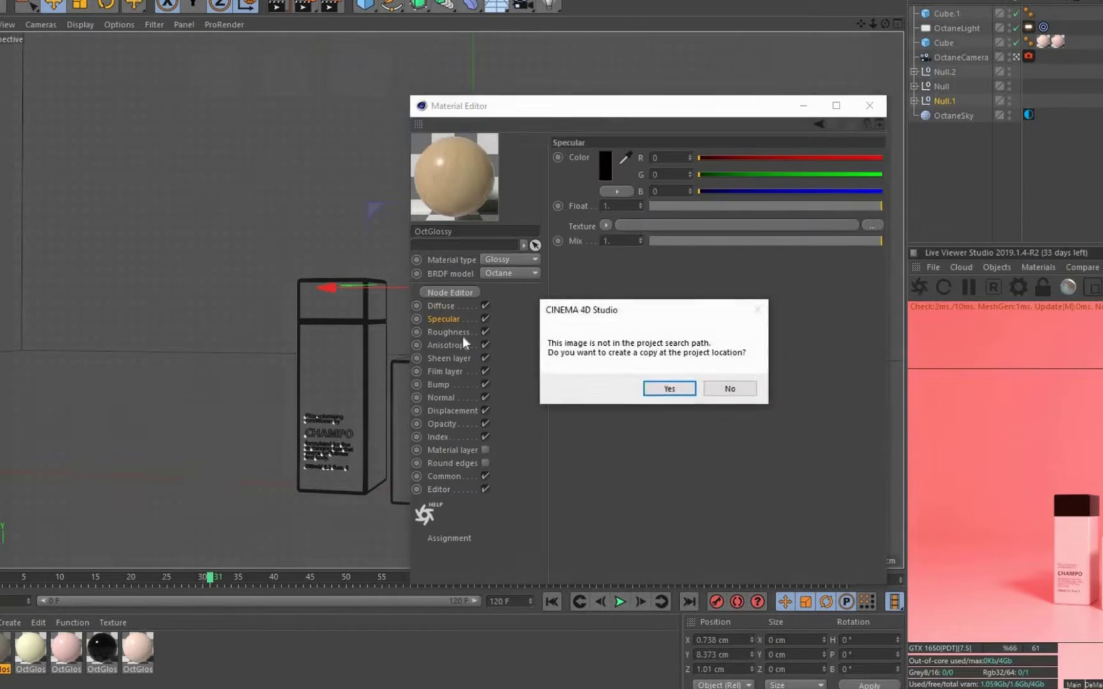
{"action": "key", "text": "Return"}
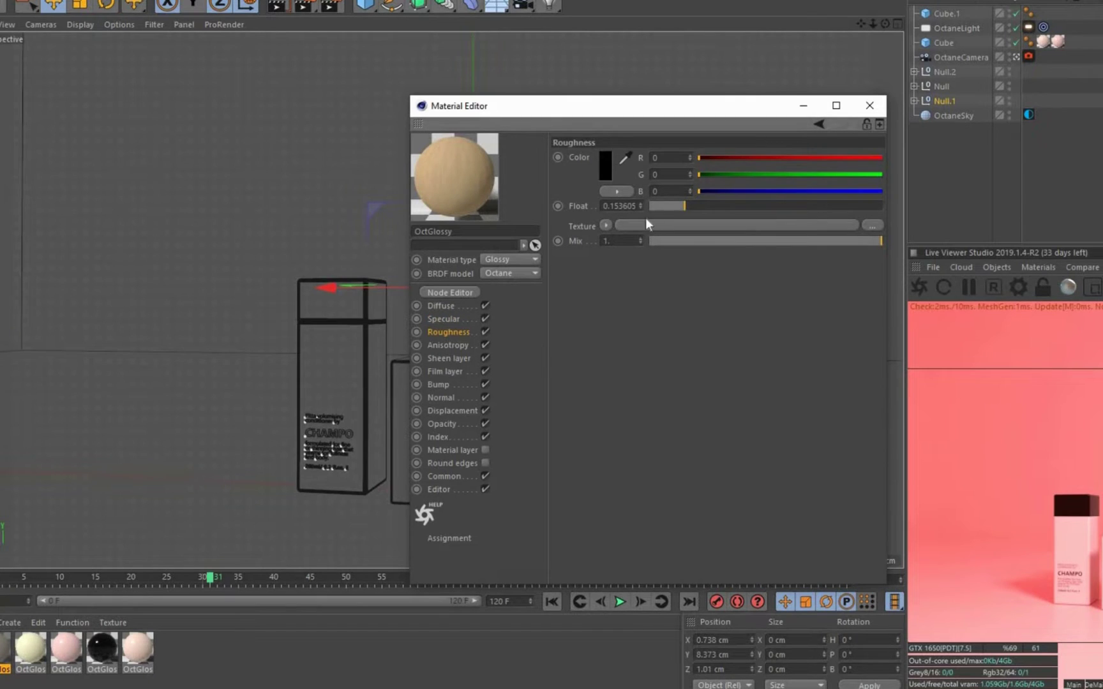
{"action": "left_click", "coordinate": [646, 225]}
{"action": "double_click", "coordinate": [206, 86]}
{"action": "left_click", "coordinate": [711, 391]}
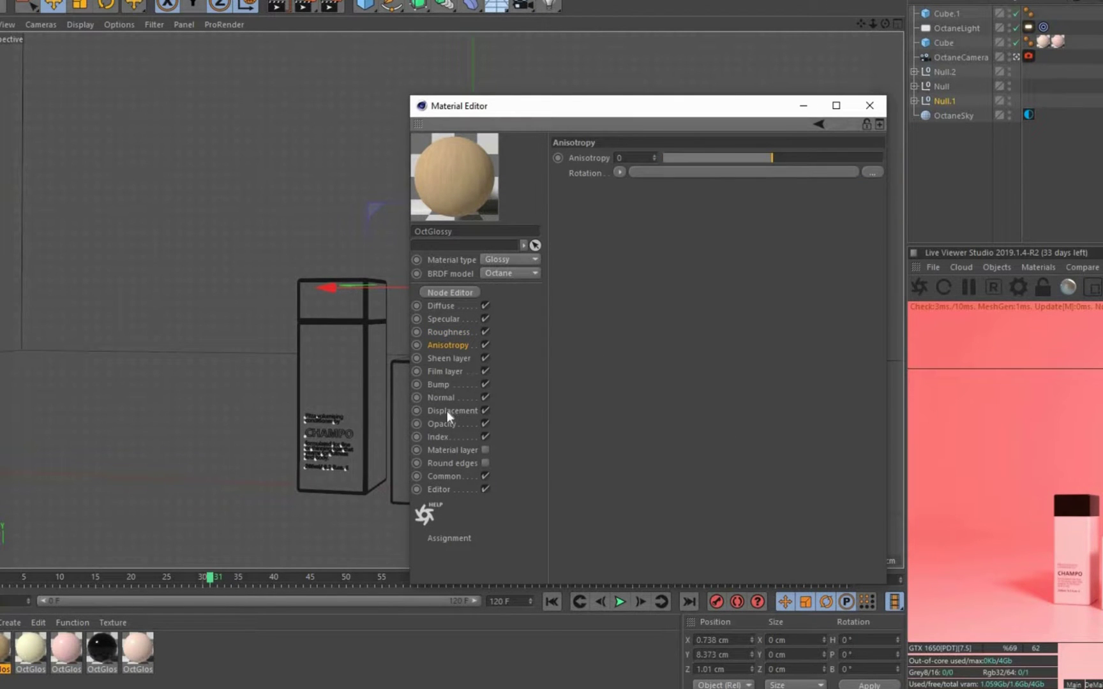
{"action": "left_click", "coordinate": [680, 158]}
{"action": "left_click", "coordinate": [646, 205]}
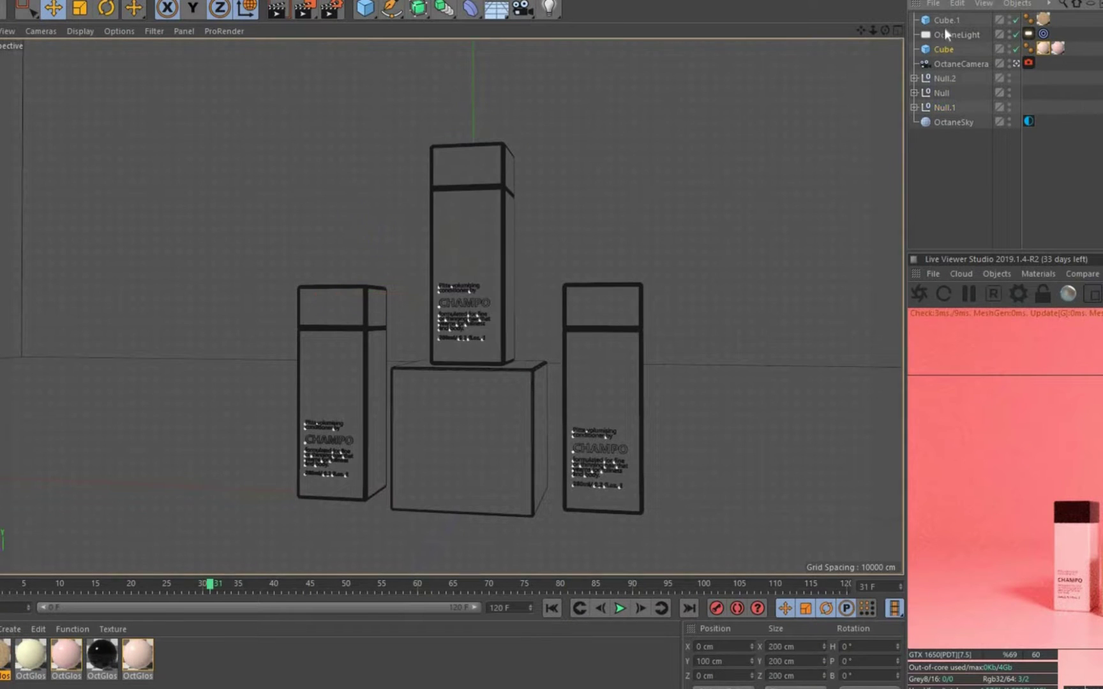
Move the pink material tag from Cube.1 onto the large backdrop Cube
{"action": "left_click", "coordinate": [947, 18]}
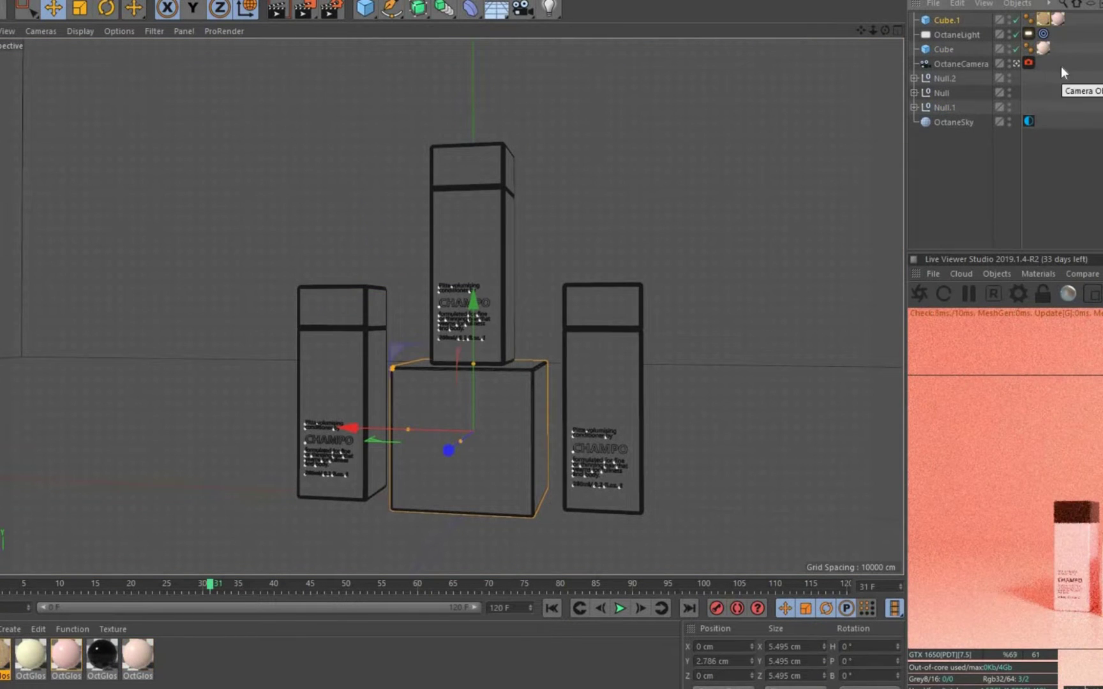
{"action": "left_click", "coordinate": [1006, 51]}
{"action": "left_click_drag", "start_coordinate": [1043, 19], "coordinate": [1044, 48]}
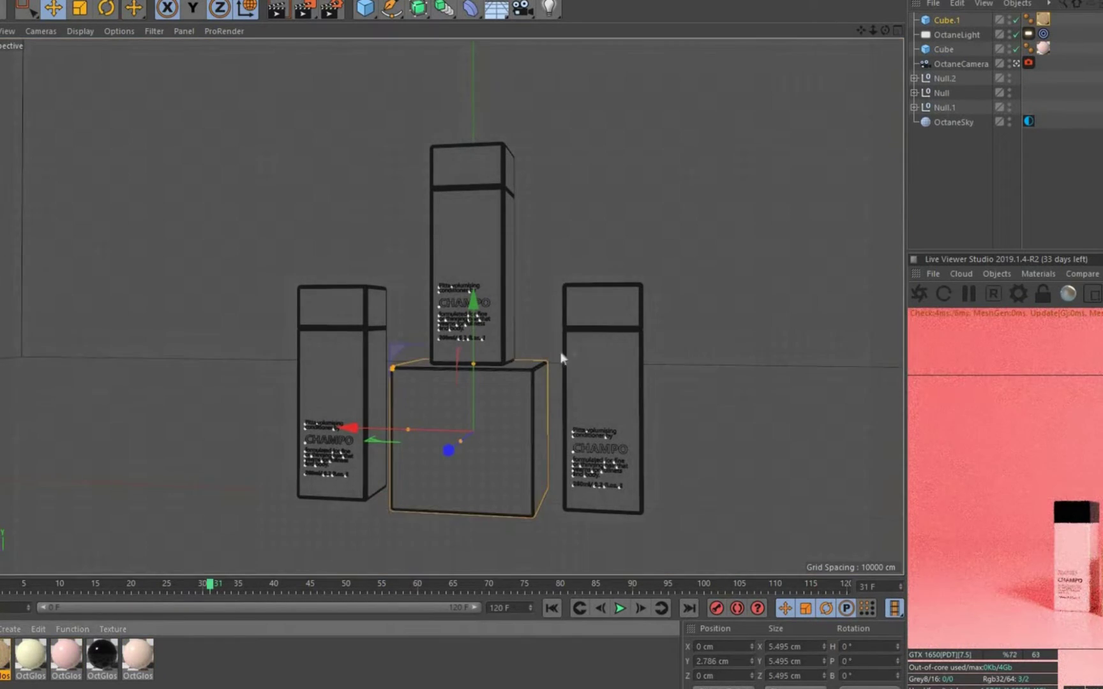
{"action": "scroll", "coordinate": [561, 354], "scroll_direction": "up", "scroll_amount": 5}
Scale up the wooden centre box Cube.1 and orbit to a frontal view
{"action": "key", "text": "t"}
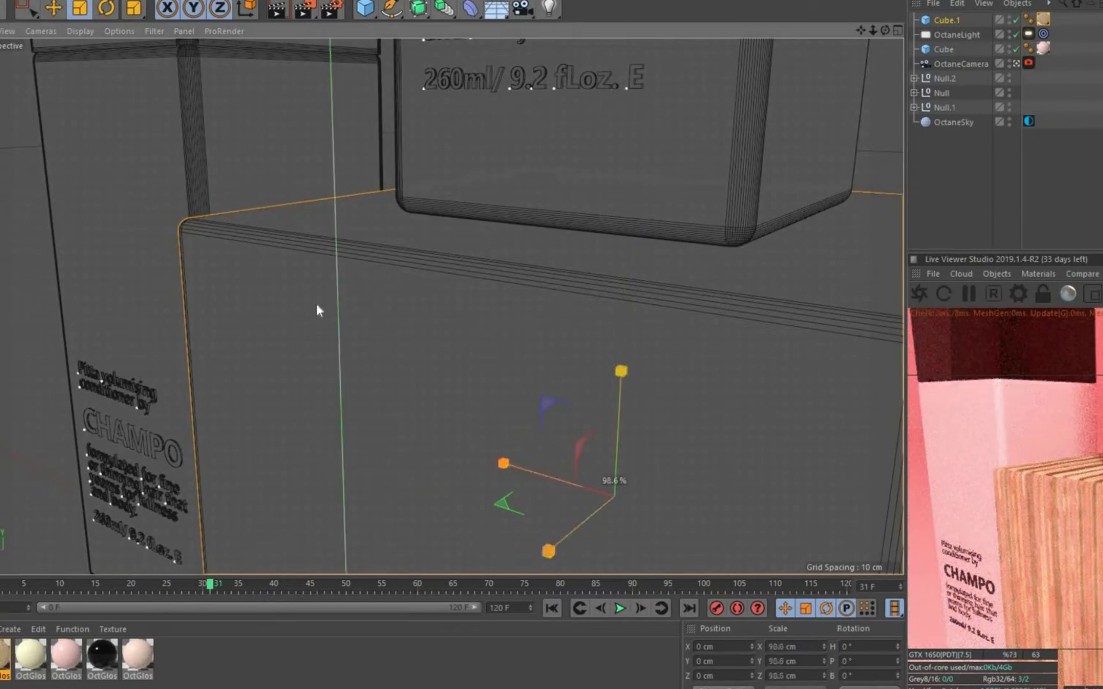
{"action": "scroll", "coordinate": [522, 268], "scroll_direction": "down", "scroll_amount": 4}
{"action": "scroll", "coordinate": [521, 266], "scroll_direction": "down", "scroll_amount": 3}
{"action": "mouse_move", "coordinate": [482, 212]}
{"action": "left_mouse_down"}
{"action": "mouse_move", "coordinate": [538, 273]}
{"action": "mouse_move", "coordinate": [642, 222]}
{"action": "left_mouse_up"}
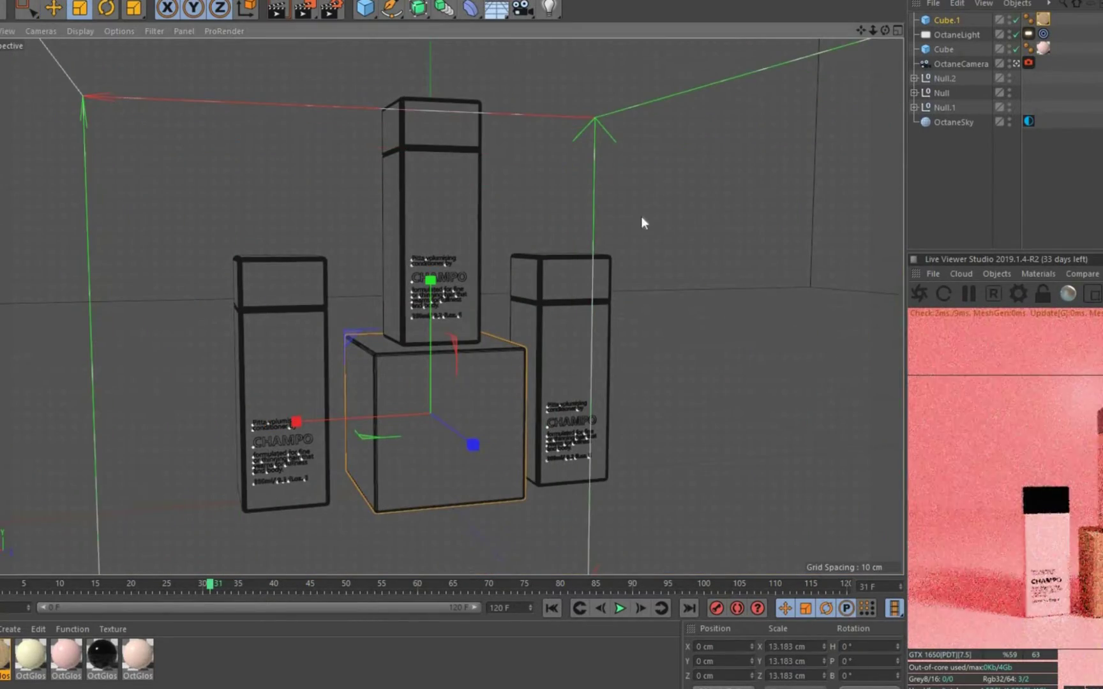
{"action": "left_click_drag", "start_coordinate": [451, 291], "coordinate": [484, 386], "text": "alt"}
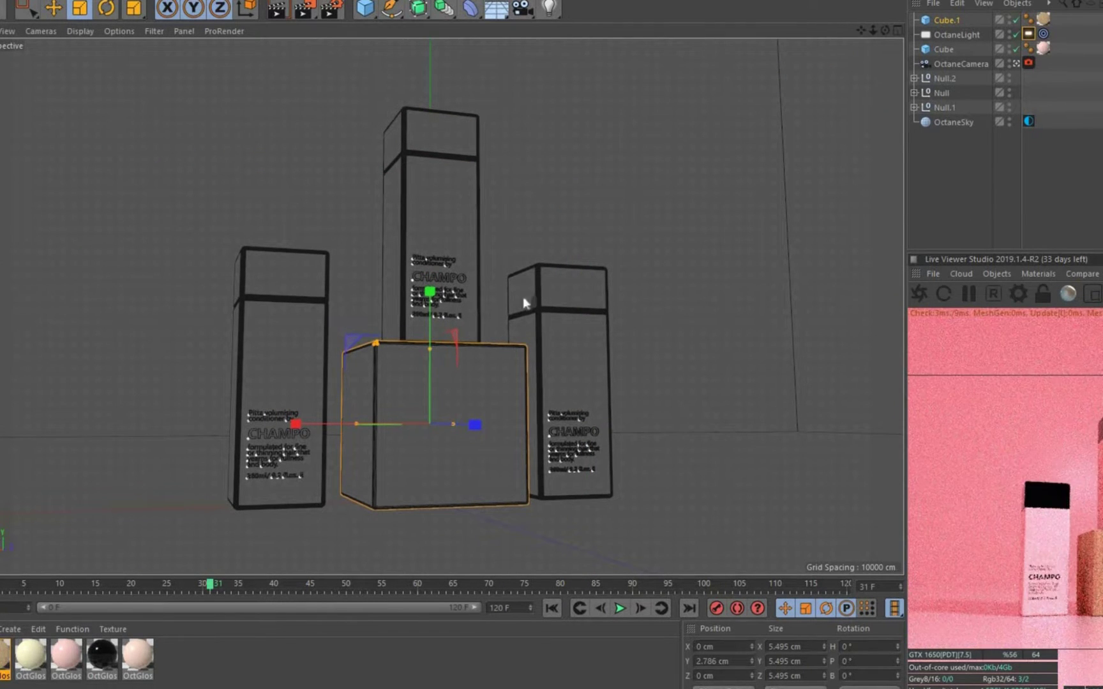
{"action": "mouse_move", "coordinate": [447, 364]}
{"action": "left_mouse_down", "text": "alt"}
{"action": "mouse_move", "coordinate": [470, 351]}
{"action": "mouse_move", "coordinate": [485, 316]}
{"action": "left_mouse_up", "text": "alt"}
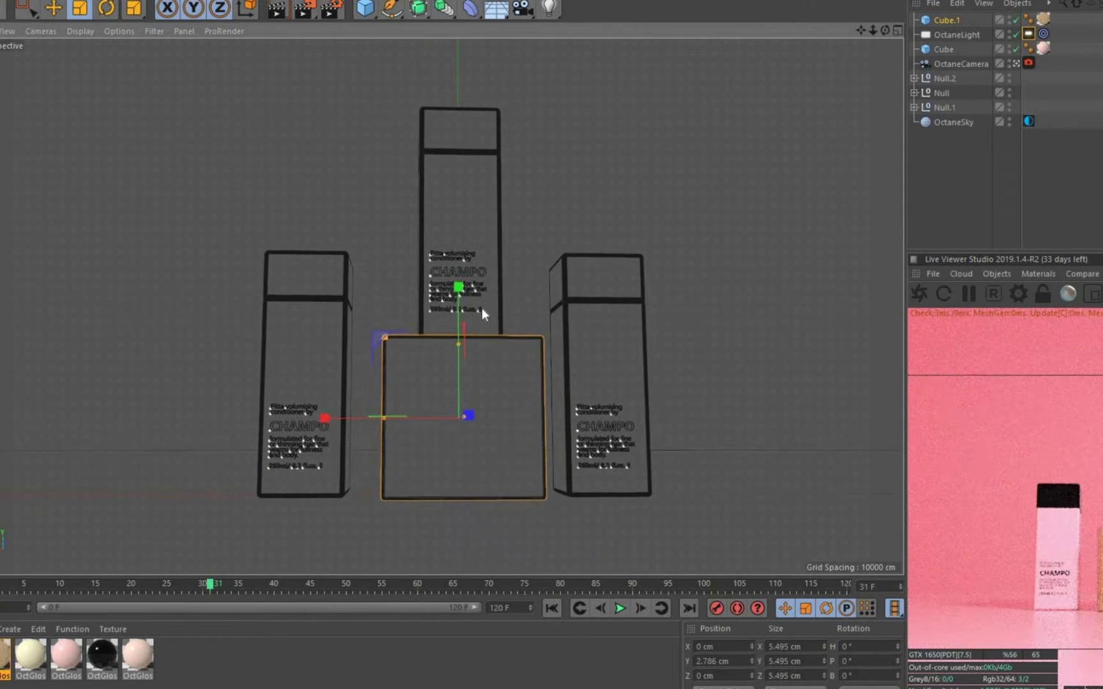
Stretch the 200 cm backdrop Cube along X to 423 cm
{"action": "middle_click", "coordinate": [712, 182]}
{"action": "middle_click", "coordinate": [362, 226]}
{"action": "left_click", "coordinate": [520, 275]}
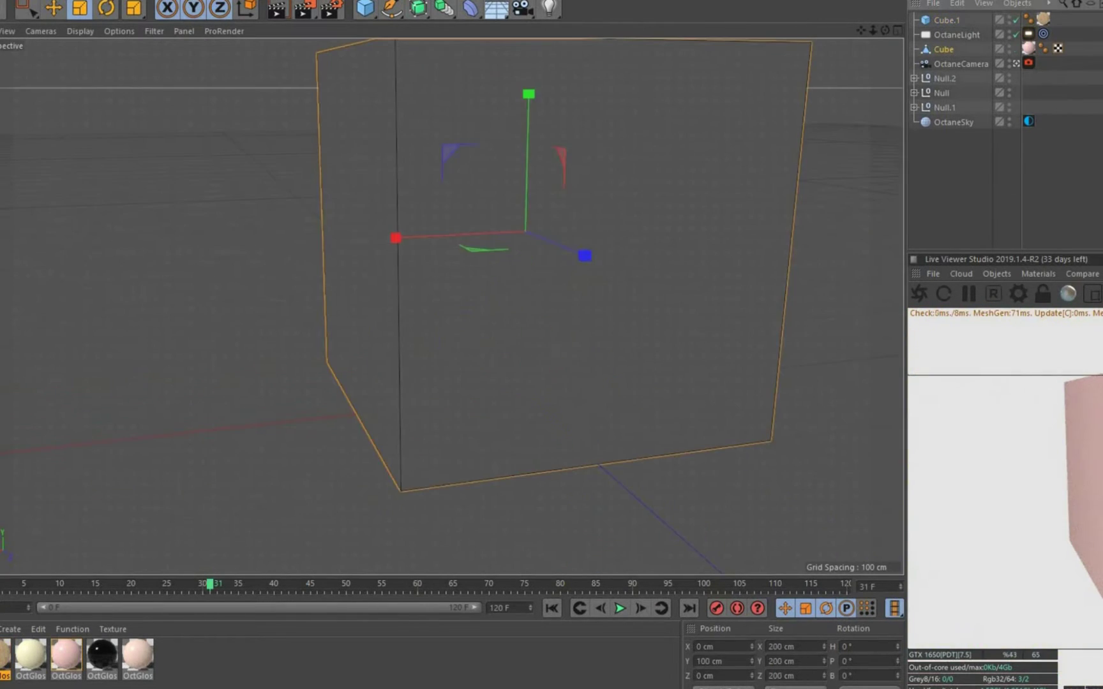
{"action": "left_click_drag", "start_coordinate": [396, 238], "coordinate": [421, 236]}
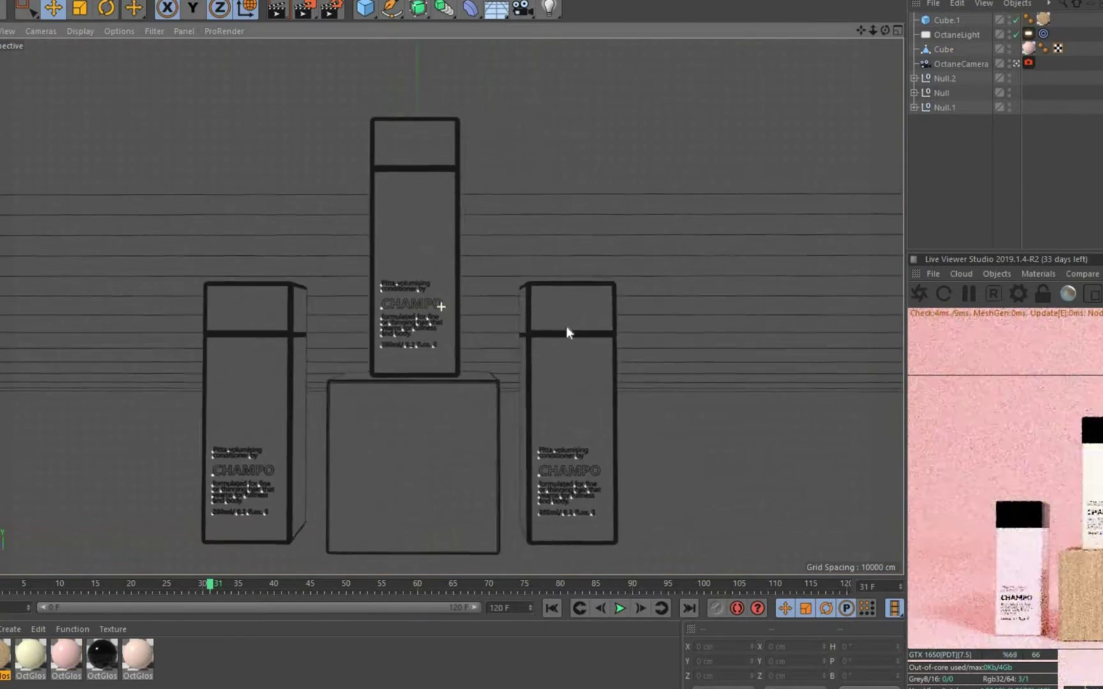
{"action": "scroll", "coordinate": [566, 327], "scroll_direction": "down", "scroll_amount": 3}
Widen the centre box Cube.1
{"action": "left_click", "coordinate": [486, 388]}
{"action": "left_click_drag", "start_coordinate": [486, 395], "coordinate": [527, 424]}
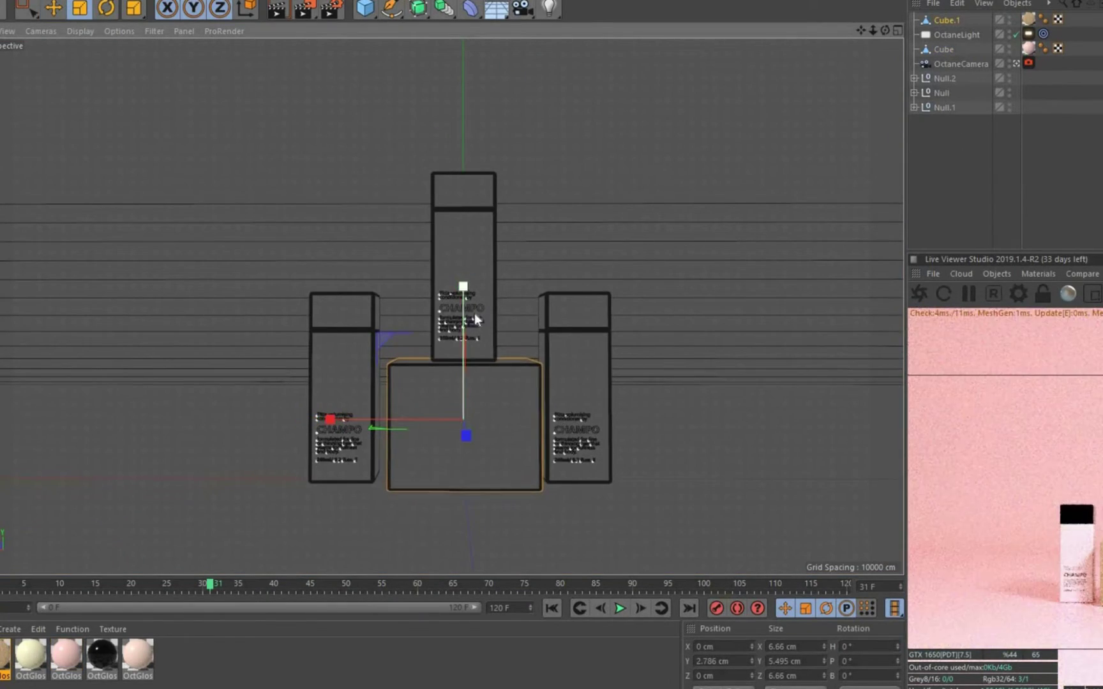
{"action": "key", "text": "e"}
Select the tall bottle's group Null.1 and check its label in front view
{"action": "left_click", "coordinate": [473, 276]}
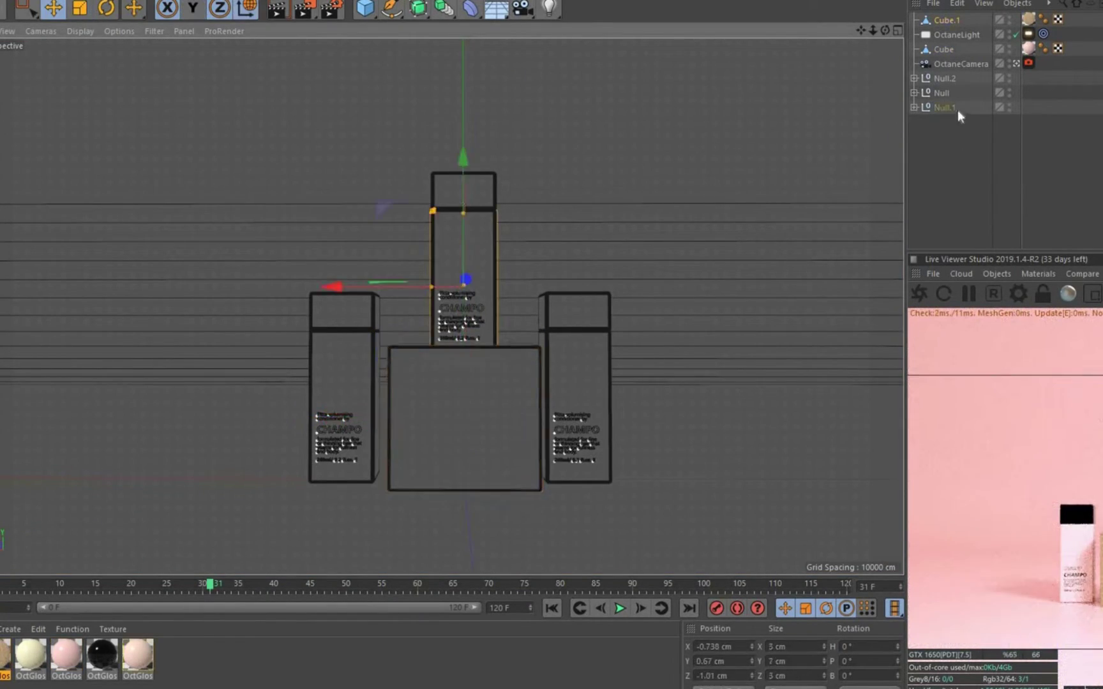
{"action": "left_click", "coordinate": [945, 108]}
{"action": "middle_click", "coordinate": [447, 181]}
{"action": "middle_click", "coordinate": [539, 138]}
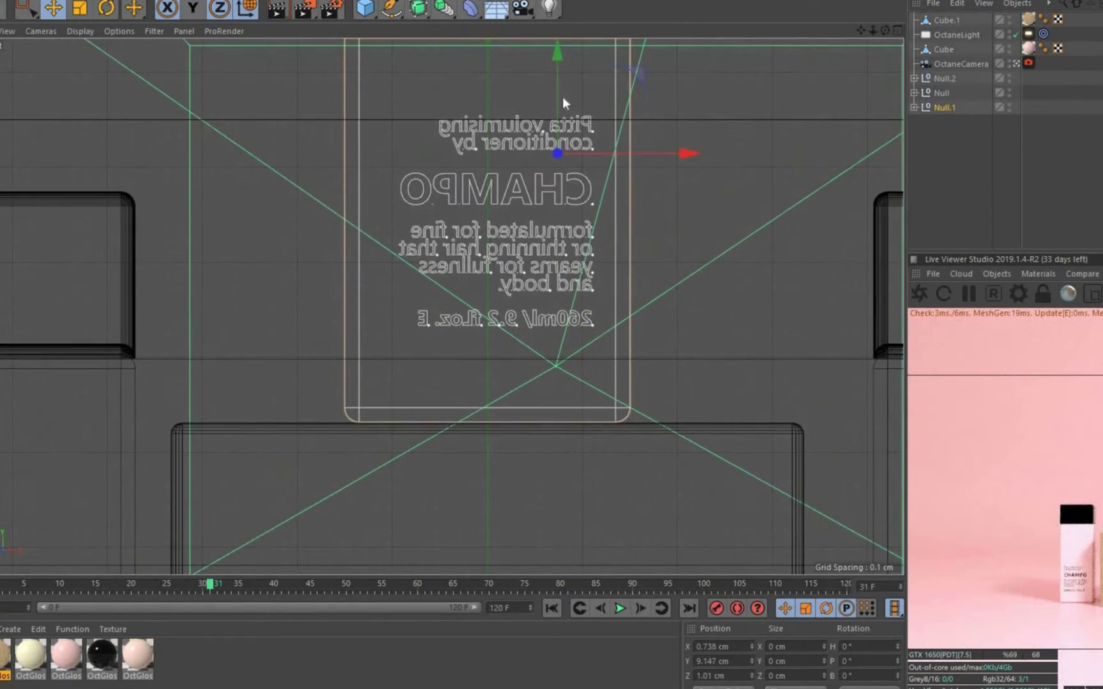
{"action": "key", "text": "F1"}
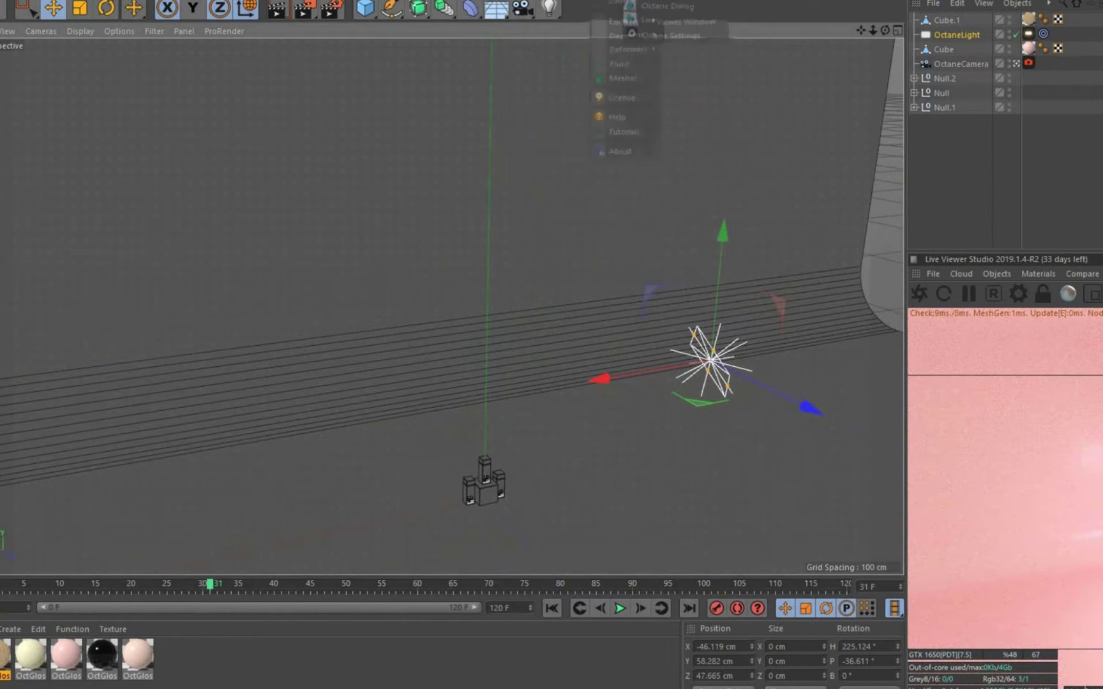
Add a MultiFlora Fern plant, widen the manager panels, and raise the OctaneLight
{"action": "left_click", "coordinate": [697, 89]}
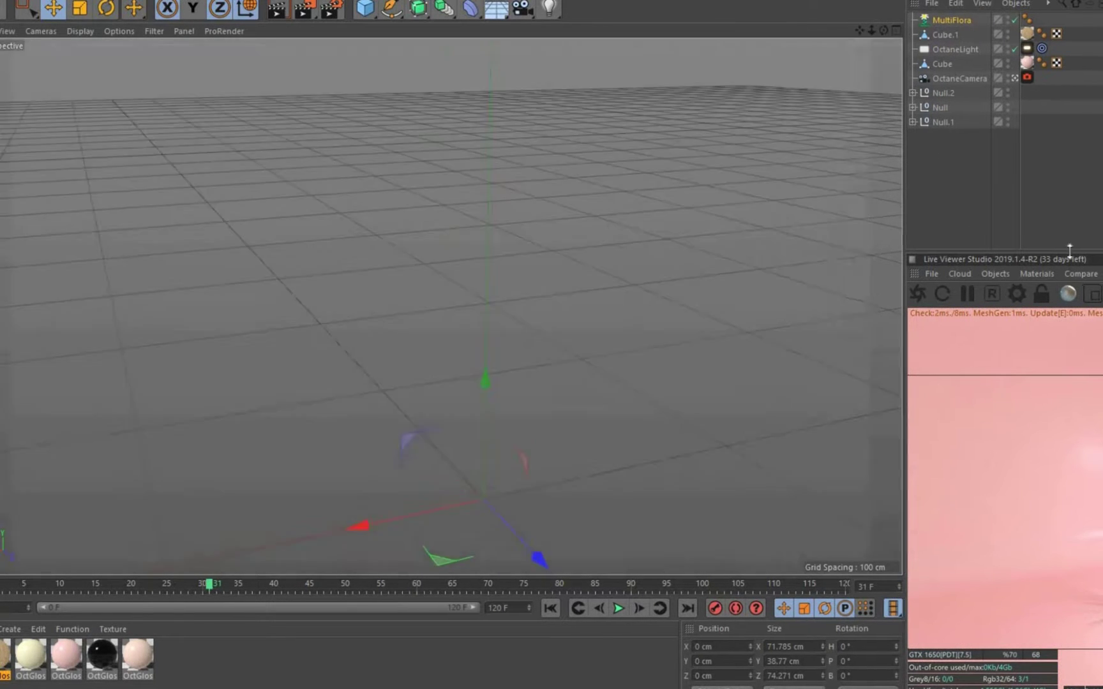
{"action": "left_click_drag", "start_coordinate": [906, 219], "coordinate": [819, 219]}
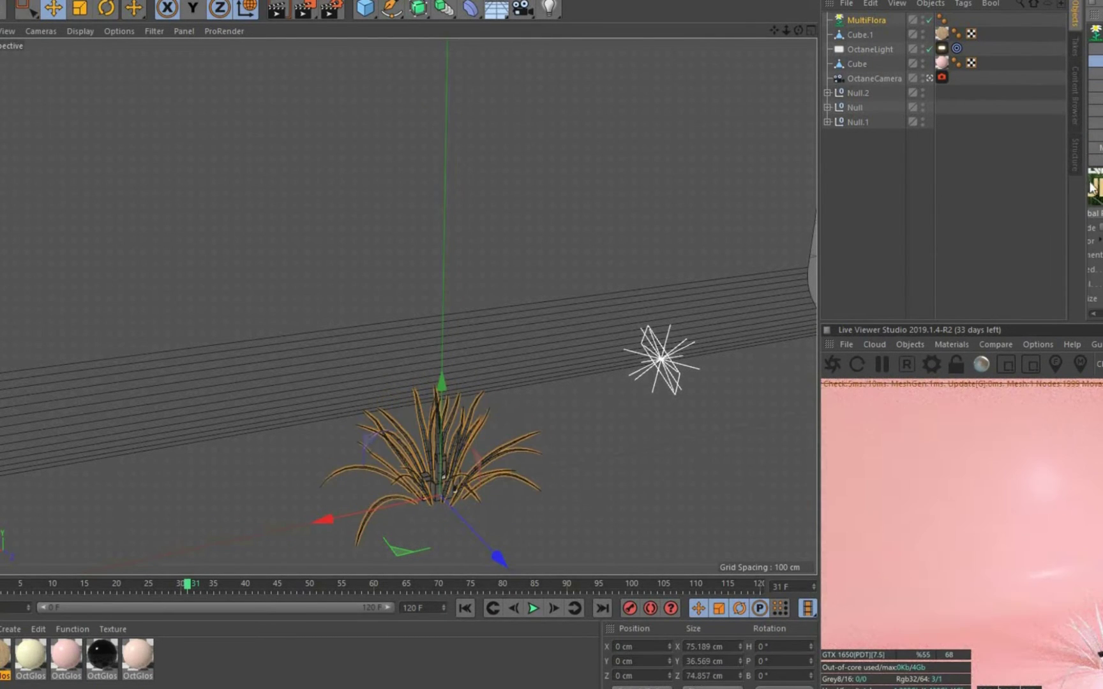
{"action": "left_click_drag", "start_coordinate": [1085, 186], "coordinate": [1012, 190]}
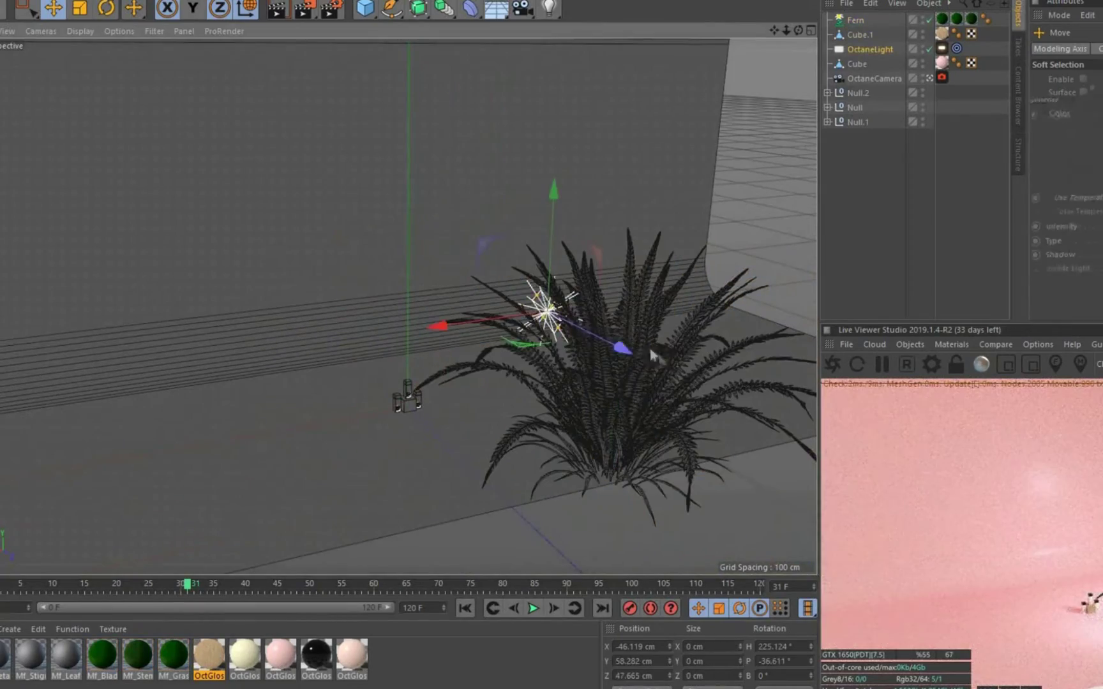
{"action": "left_click_drag", "start_coordinate": [638, 236], "coordinate": [613, 395]}
{"action": "scroll", "coordinate": [543, 262], "scroll_direction": "up", "scroll_amount": 3}
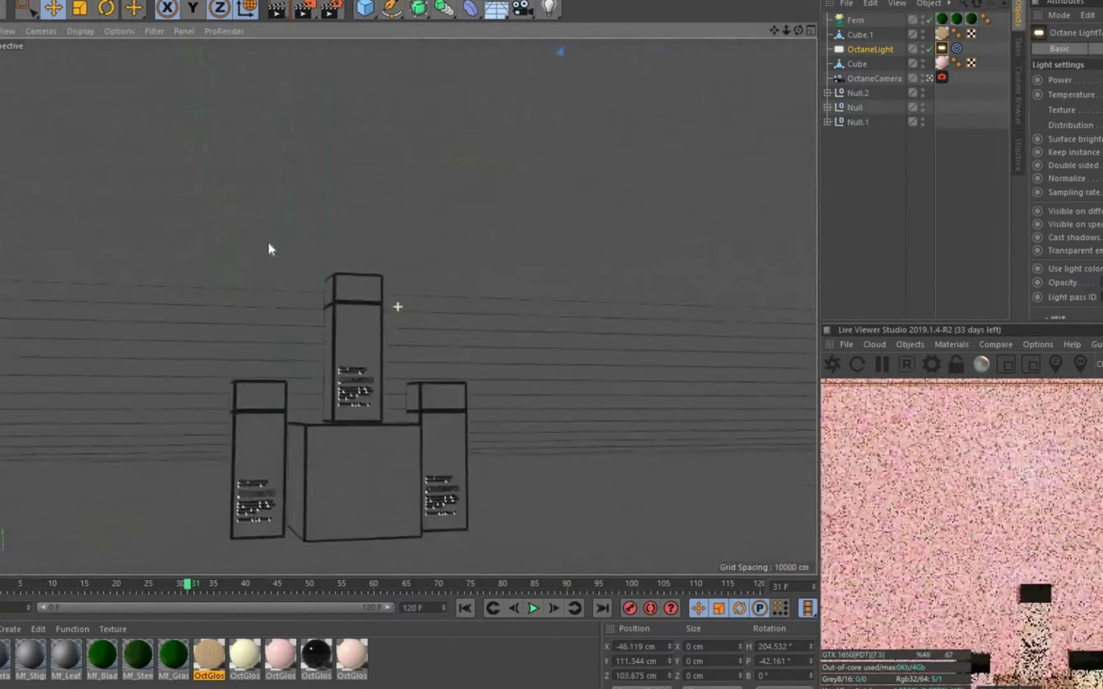
Move the OctaneLight left and back over the fern in the Top and Right views
{"action": "scroll", "coordinate": [268, 249], "scroll_direction": "up", "scroll_amount": 2}
{"action": "scroll", "coordinate": [383, 322], "scroll_direction": "up", "scroll_amount": 2}
{"action": "scroll", "coordinate": [413, 345], "scroll_direction": "up", "scroll_amount": 2}
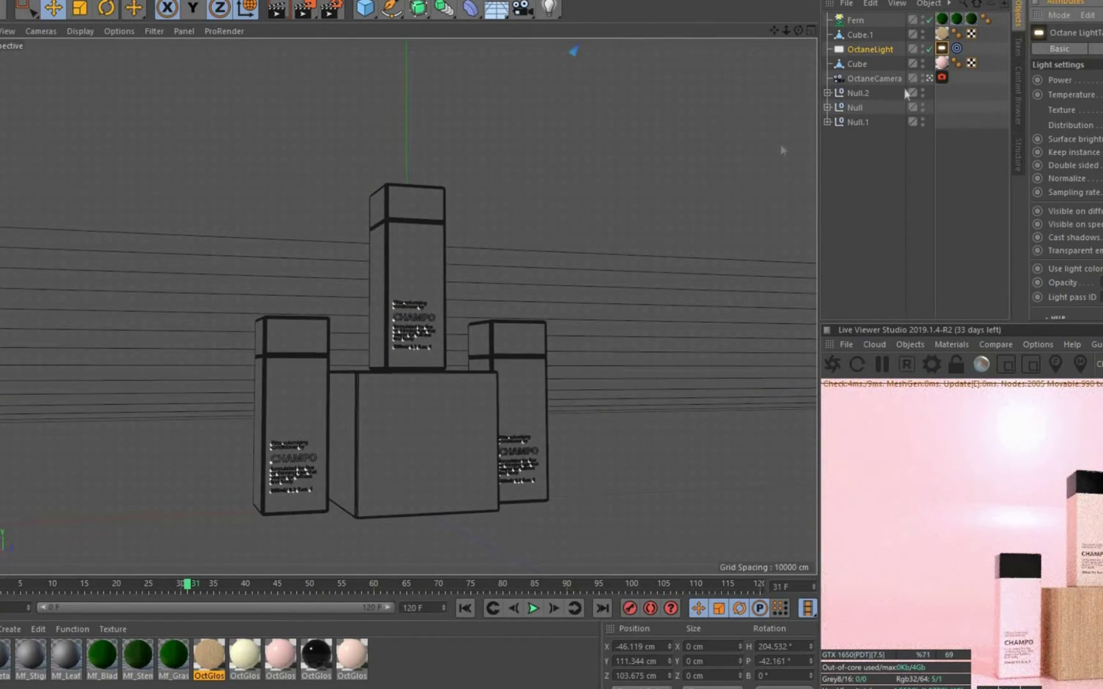
{"action": "middle_click", "coordinate": [782, 150]}
{"action": "scroll", "coordinate": [120, 445], "scroll_direction": "up", "scroll_amount": 3}
{"action": "left_click_drag", "start_coordinate": [237, 335], "coordinate": [259, 338]}
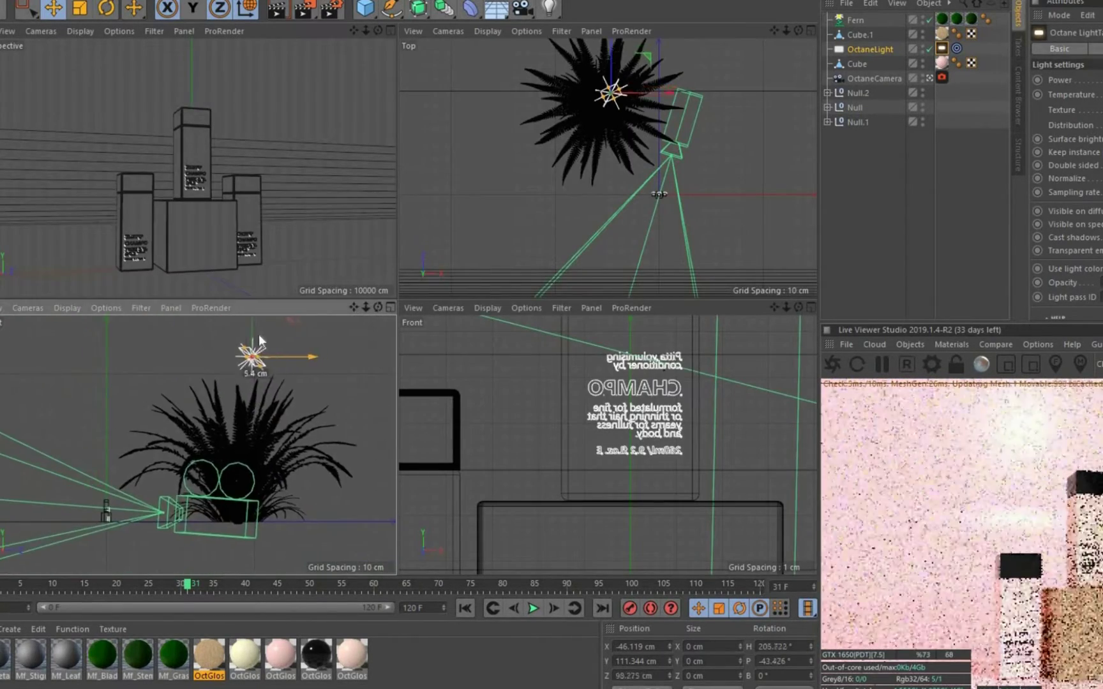
{"action": "left_click_drag", "start_coordinate": [634, 114], "coordinate": [600, 225]}
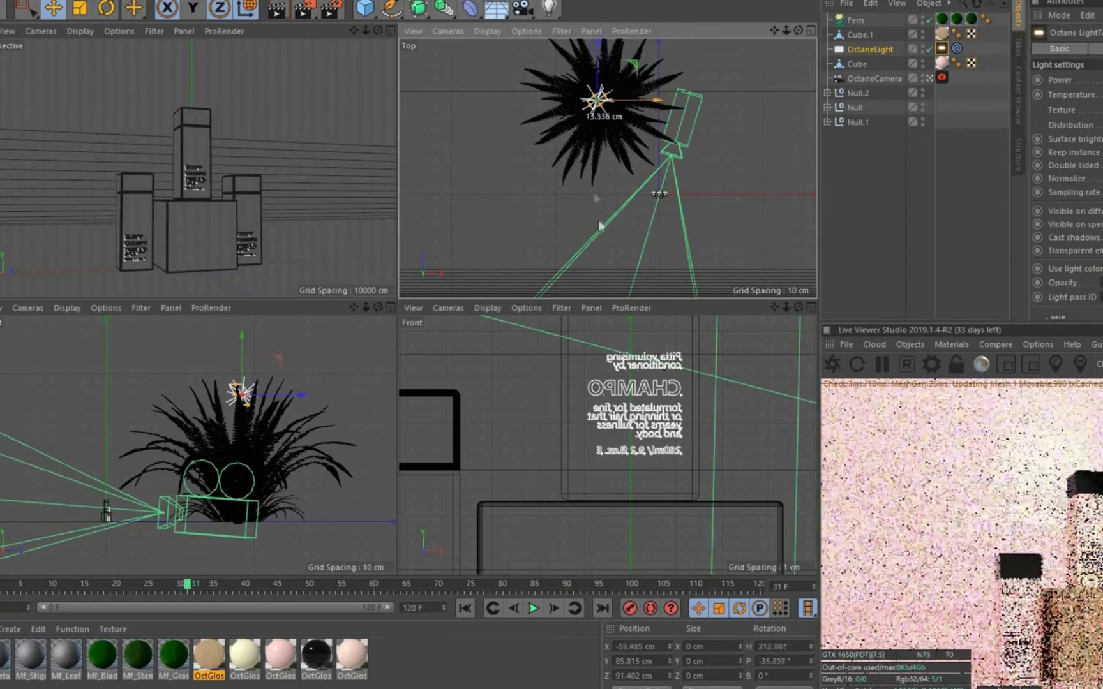
{"action": "scroll", "coordinate": [250, 194], "scroll_direction": "down", "scroll_amount": 3}
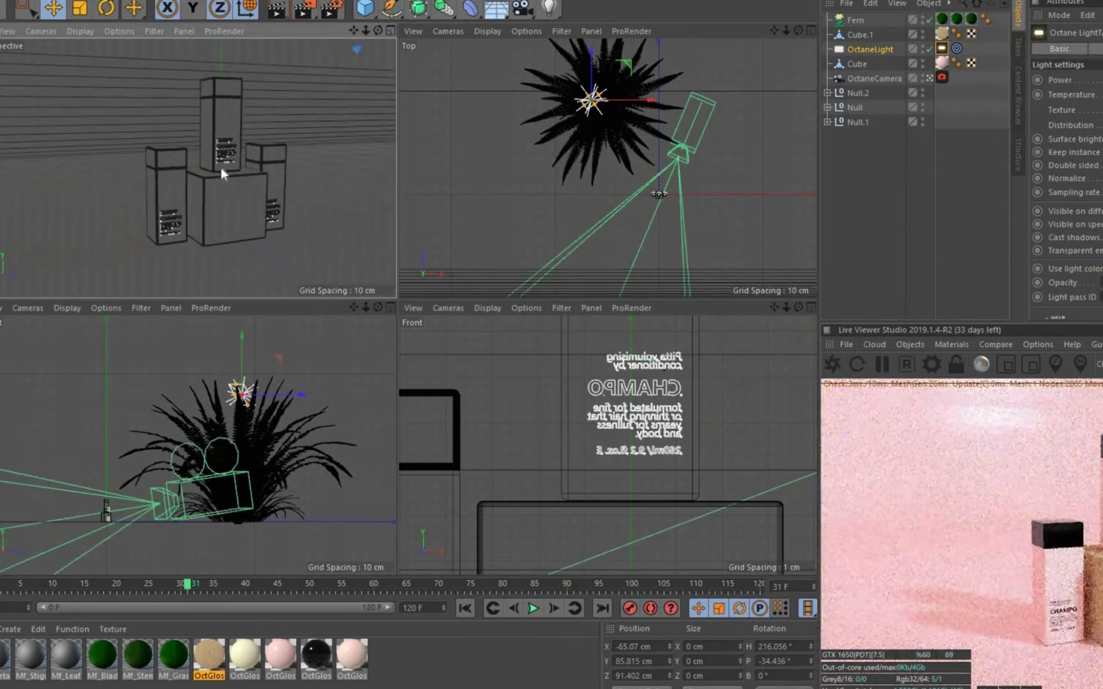
{"action": "scroll", "coordinate": [221, 167], "scroll_direction": "down", "scroll_amount": 3}
{"action": "left_click_drag", "start_coordinate": [591, 98], "coordinate": [573, 62]}
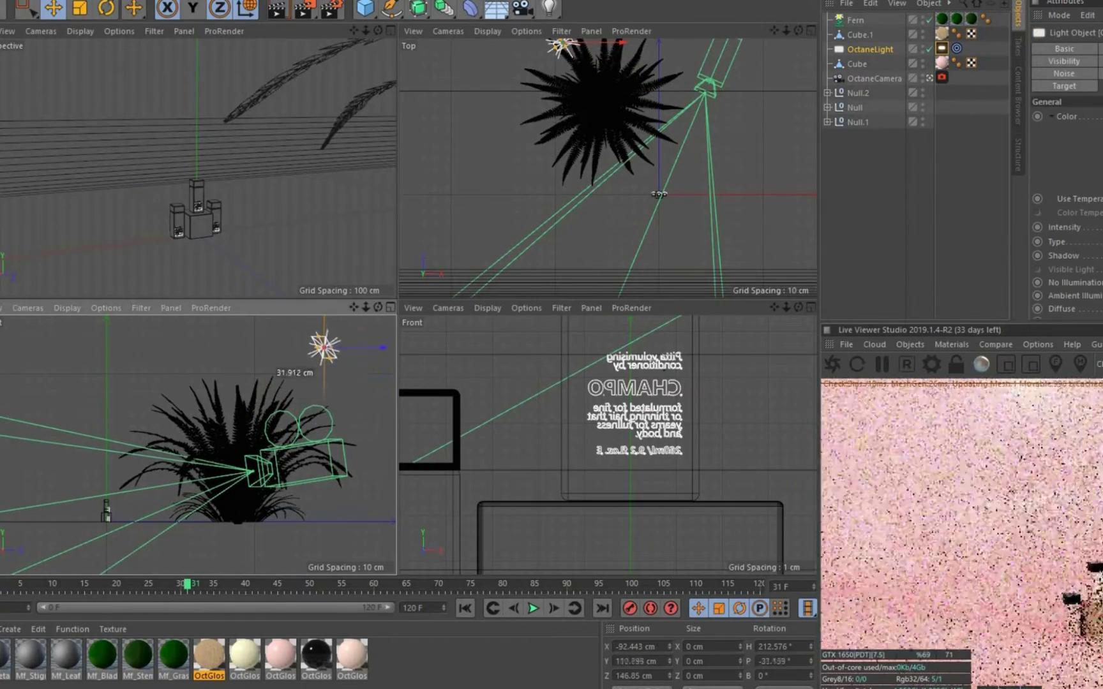
Try pushing the backdrop cube back along Z, then undo it
{"action": "left_click", "coordinate": [855, 59]}
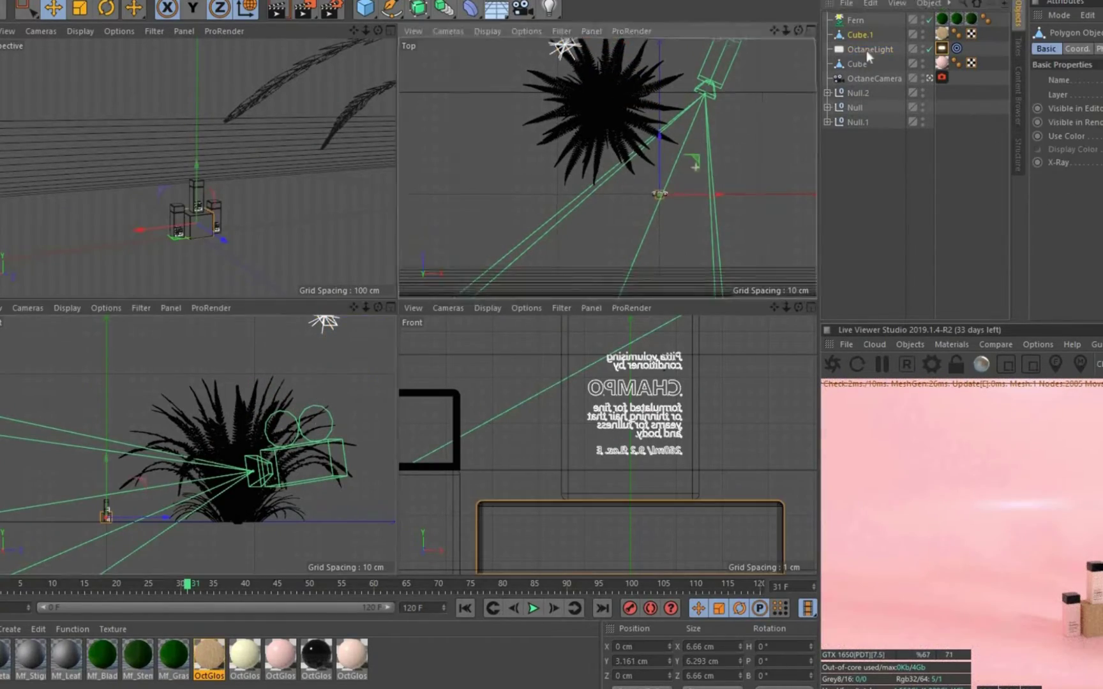
{"action": "left_click_drag", "start_coordinate": [661, 117], "coordinate": [665, 62]}
{"action": "key", "text": "ctrl+z"}
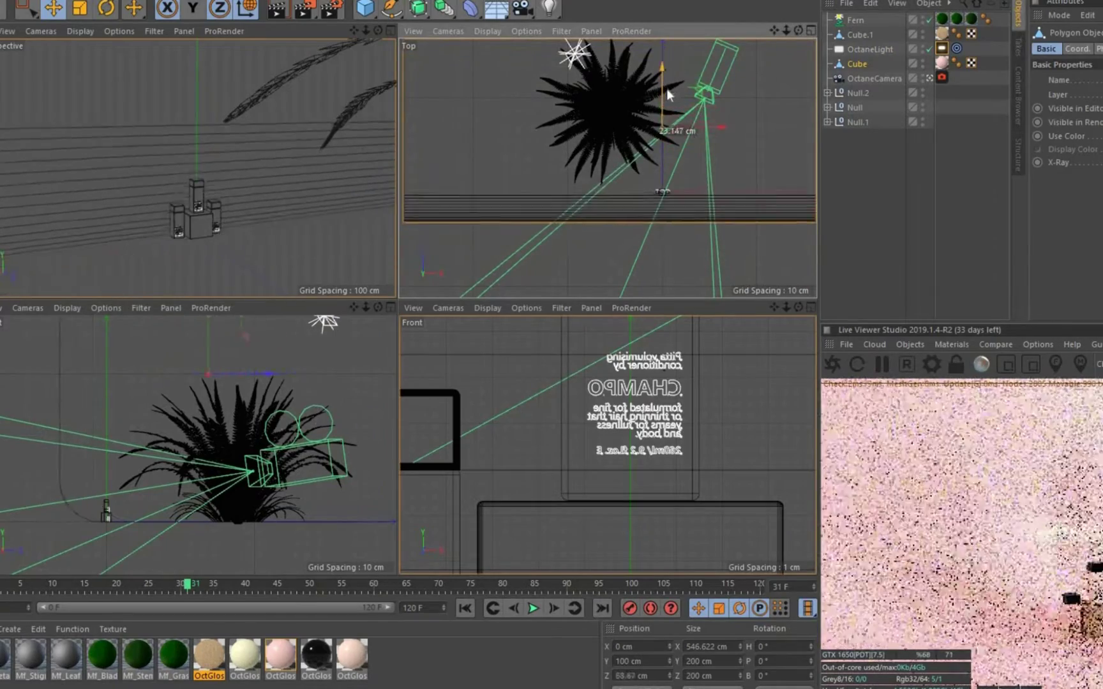
Lower the light about 15 cm to X −90 cm and show its Octane tag settings
{"action": "left_click", "coordinate": [869, 50]}
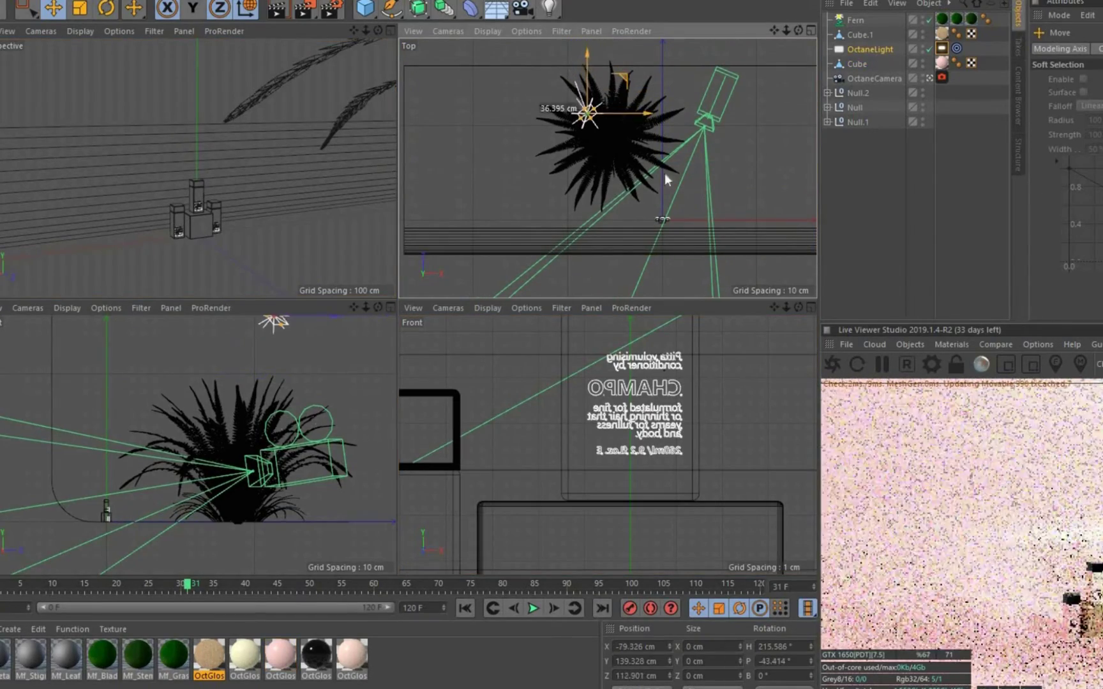
{"action": "left_click_drag", "start_coordinate": [274, 323], "coordinate": [284, 377]}
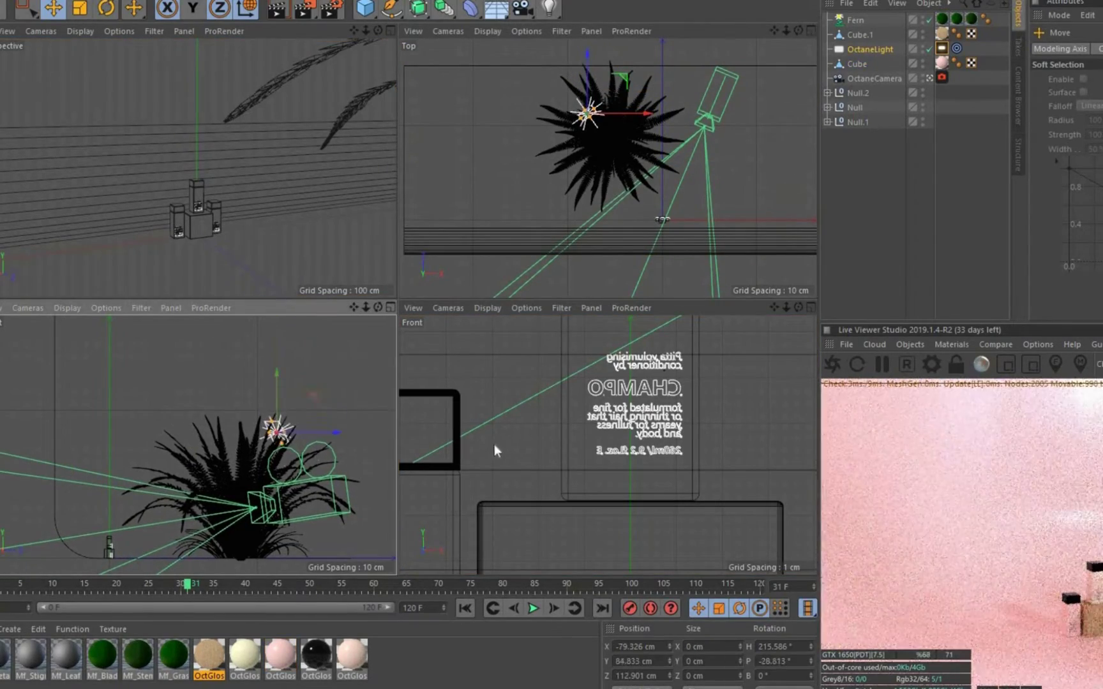
{"action": "left_click_drag", "start_coordinate": [633, 115], "coordinate": [640, 121]}
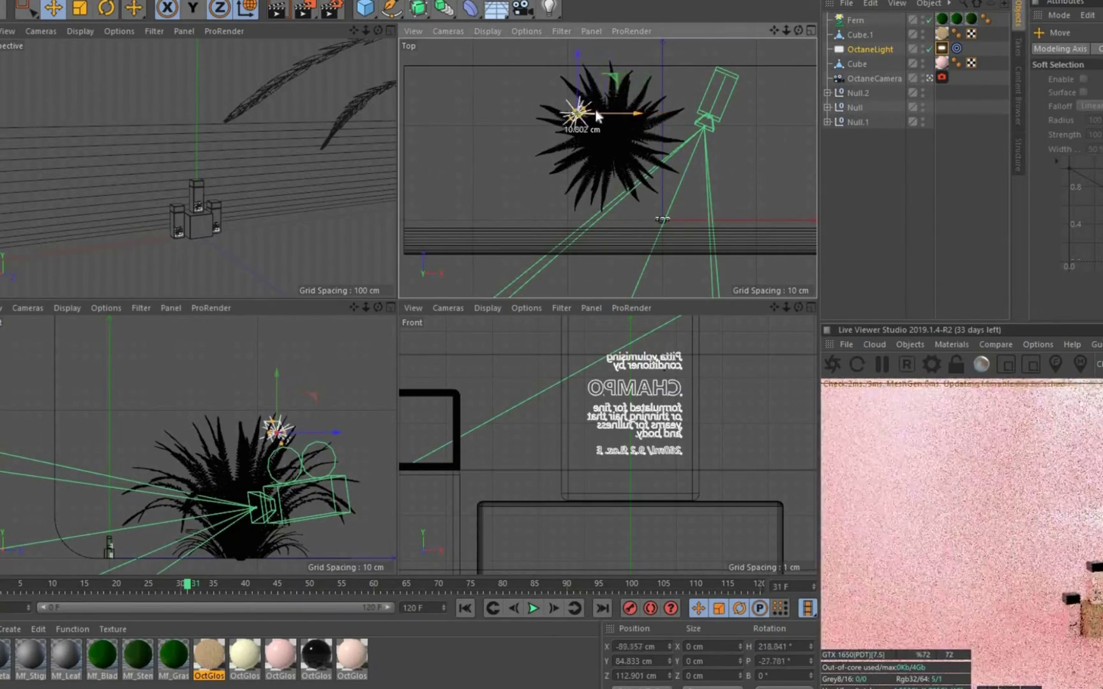
{"action": "left_click", "coordinate": [941, 49]}
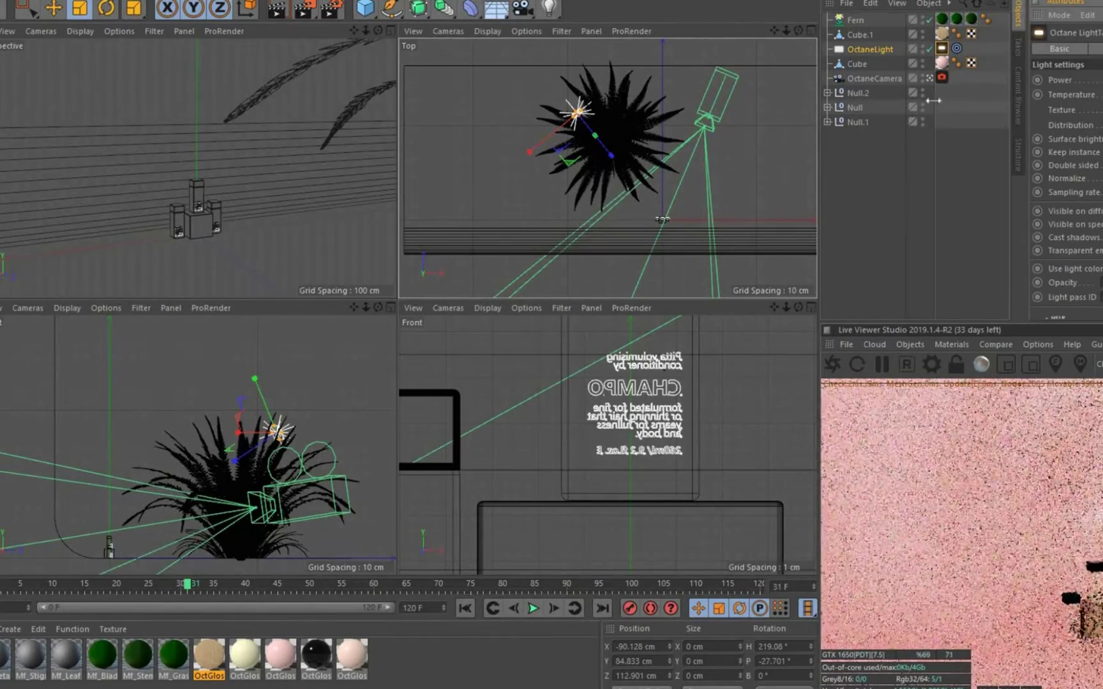
{"action": "key", "text": "F1"}
{"action": "scroll", "coordinate": [470, 322], "scroll_direction": "up", "scroll_amount": 5}
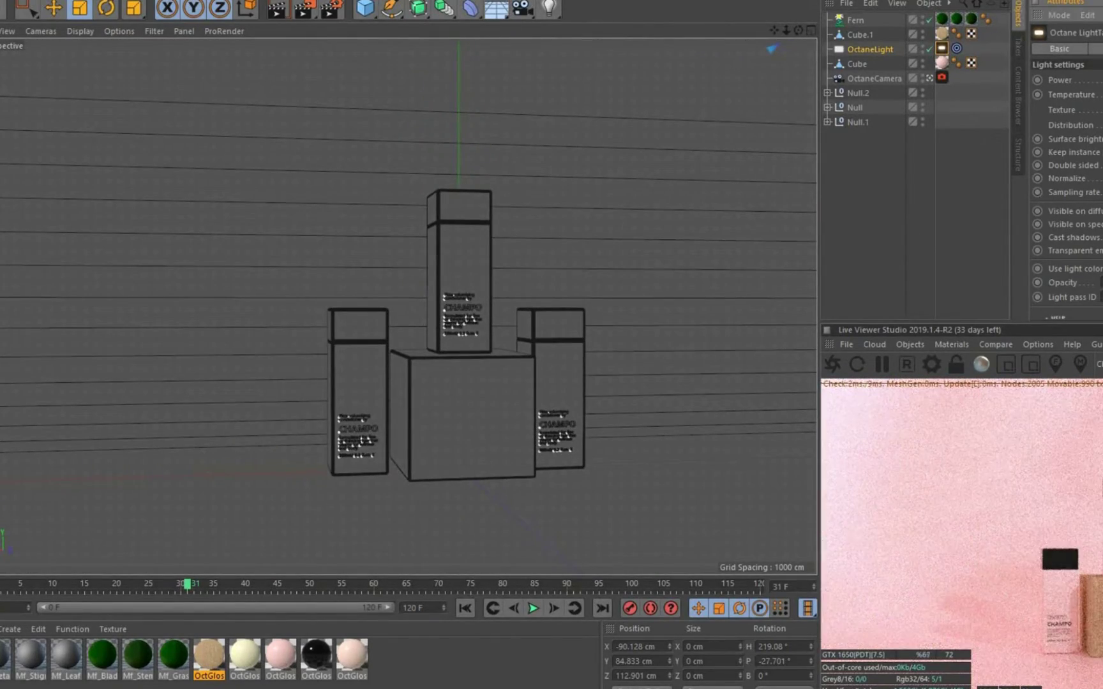
Raise the grass patch about 30 cm in the side view
{"action": "left_click", "coordinate": [855, 20]}
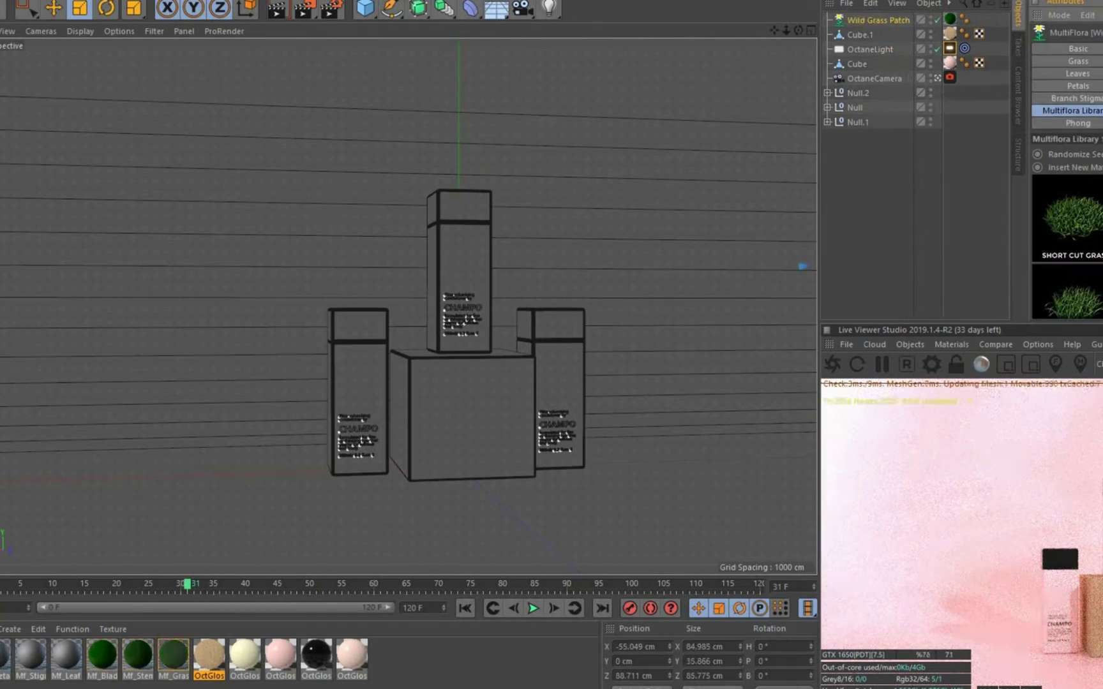
{"action": "key", "text": "F5"}
{"action": "key", "text": "F4"}
{"action": "scroll", "coordinate": [471, 360], "scroll_direction": "down", "scroll_amount": 5}
{"action": "key", "text": "e"}
{"action": "mouse_move", "coordinate": [394, 336]}
{"action": "left_mouse_down"}
{"action": "mouse_move", "coordinate": [414, 215]}
{"action": "mouse_move", "coordinate": [429, 305]}
{"action": "left_mouse_up"}
{"action": "key", "text": "F2"}
{"action": "key", "text": "F1"}
Reposition the grass patch up, down-right and across the ground in Front and Top views
{"action": "key", "text": "t"}
{"action": "middle_click", "coordinate": [441, 255]}
{"action": "middle_click", "coordinate": [448, 193]}
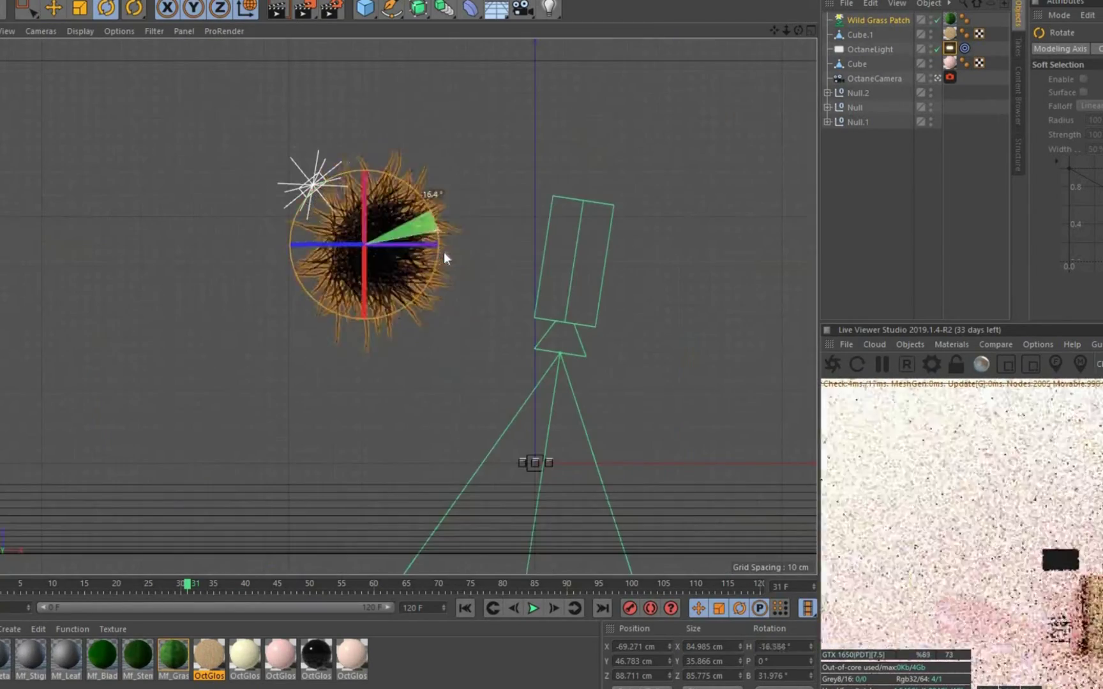
{"action": "middle_click", "coordinate": [444, 252]}
{"action": "middle_click", "coordinate": [611, 393]}
{"action": "key", "text": "e"}
{"action": "left_click_drag", "start_coordinate": [356, 268], "coordinate": [356, 251]}
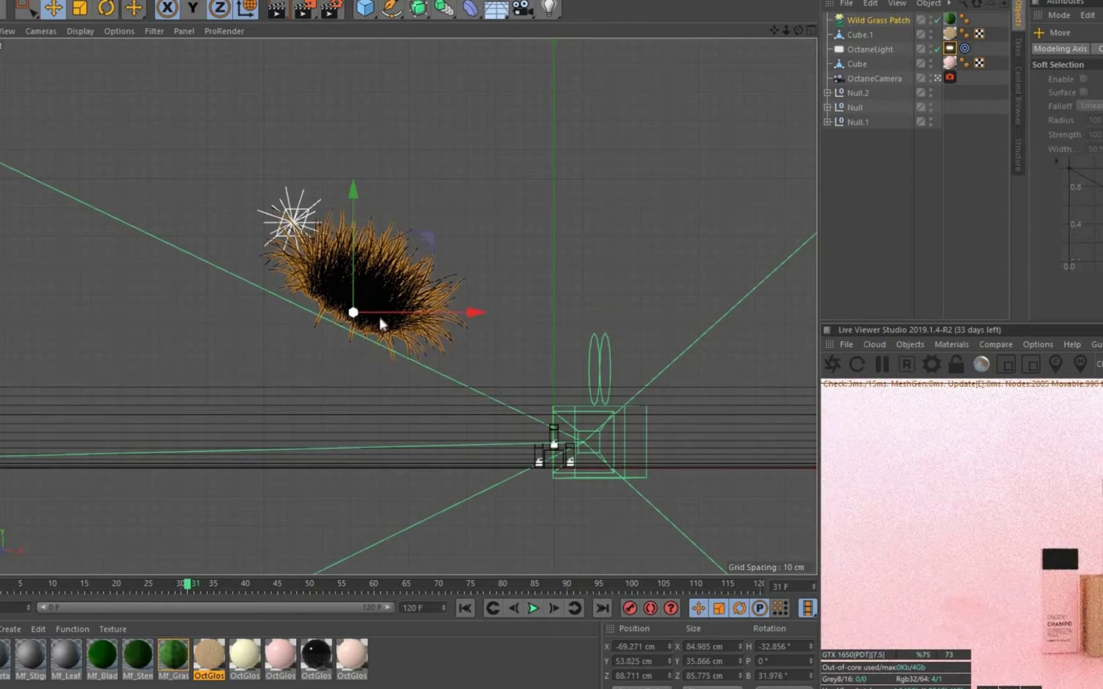
{"action": "left_click_drag", "start_coordinate": [381, 324], "coordinate": [479, 283]}
{"action": "middle_click", "coordinate": [480, 275]}
{"action": "middle_click", "coordinate": [480, 180]}
{"action": "mouse_move", "coordinate": [480, 180]}
{"action": "left_mouse_down"}
{"action": "mouse_move", "coordinate": [460, 227]}
{"action": "mouse_move", "coordinate": [500, 219]}
{"action": "left_mouse_up"}
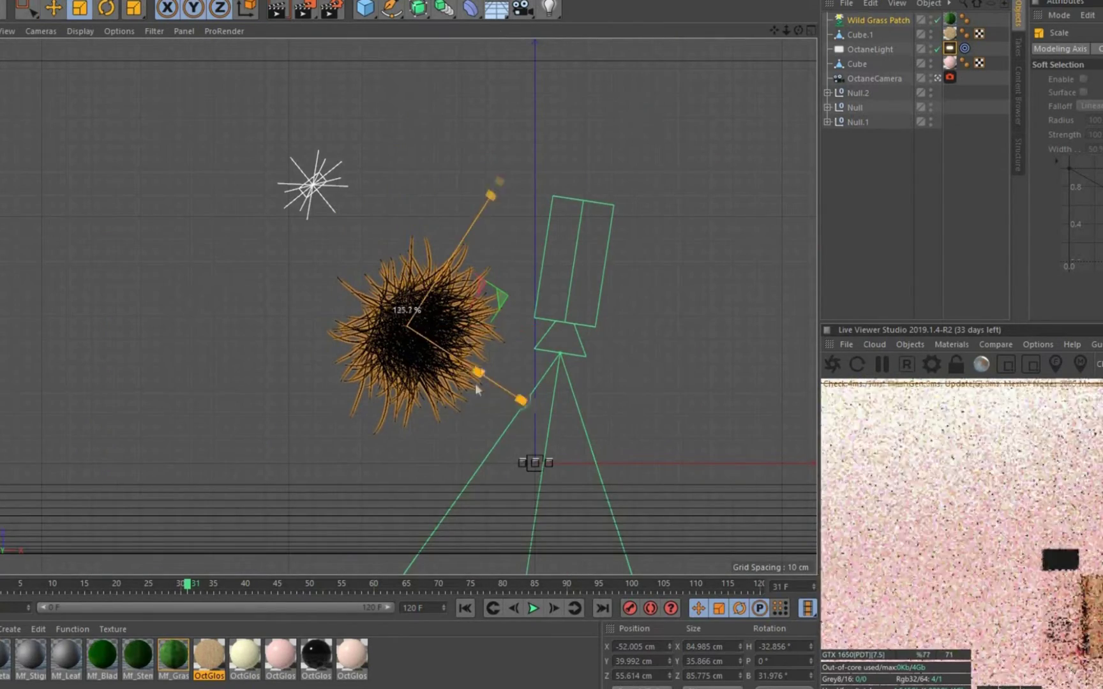
Face the bottles in perspective and disable the Wild Grass Patch
{"action": "middle_click", "coordinate": [451, 354]}
{"action": "middle_click", "coordinate": [383, 281]}
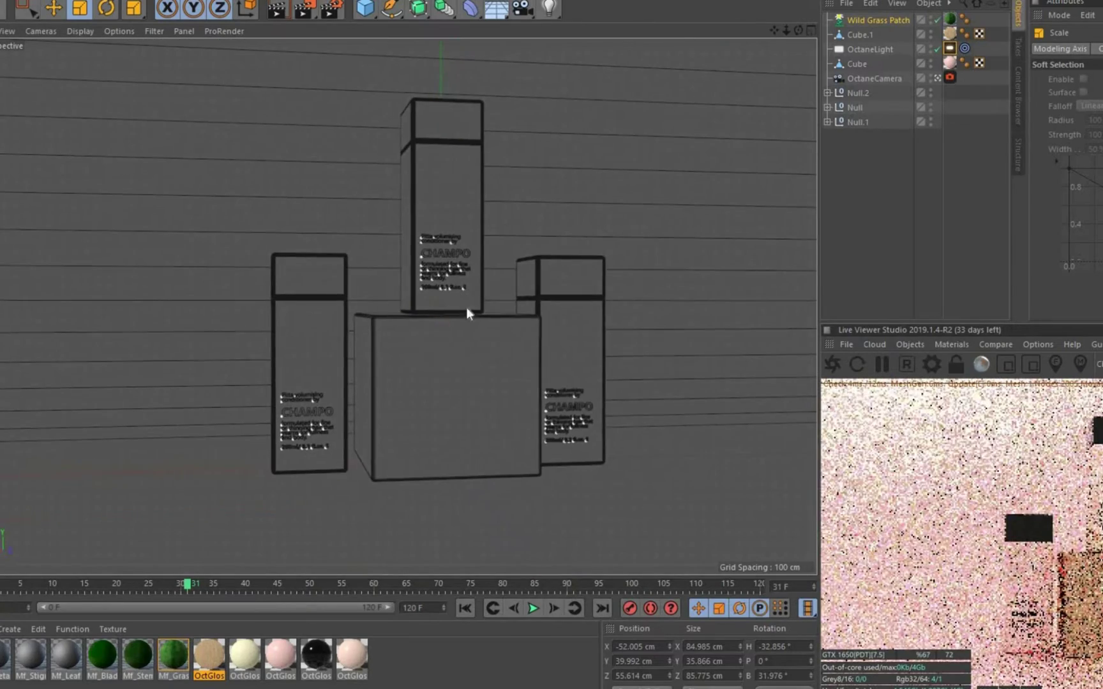
{"action": "mouse_move", "coordinate": [460, 352]}
{"action": "left_mouse_down", "text": "alt"}
{"action": "mouse_move", "coordinate": [453, 363]}
{"action": "mouse_move", "coordinate": [443, 335]}
{"action": "left_mouse_up", "text": "alt"}
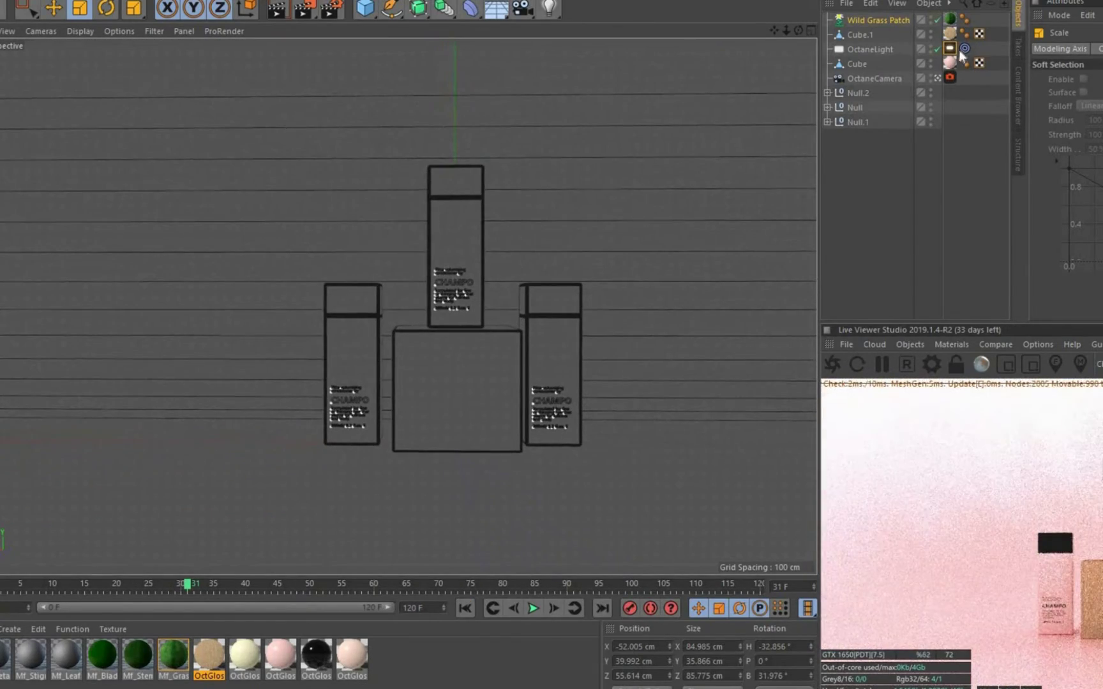
{"action": "left_click", "coordinate": [397, 460]}
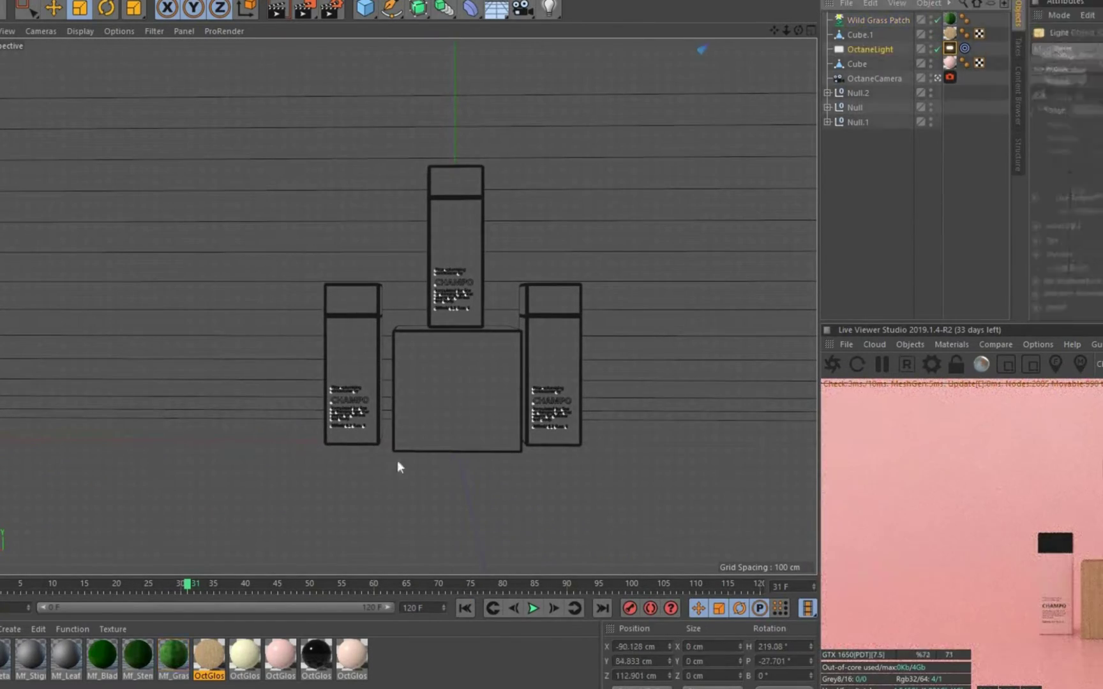
{"action": "left_click", "coordinate": [938, 20]}
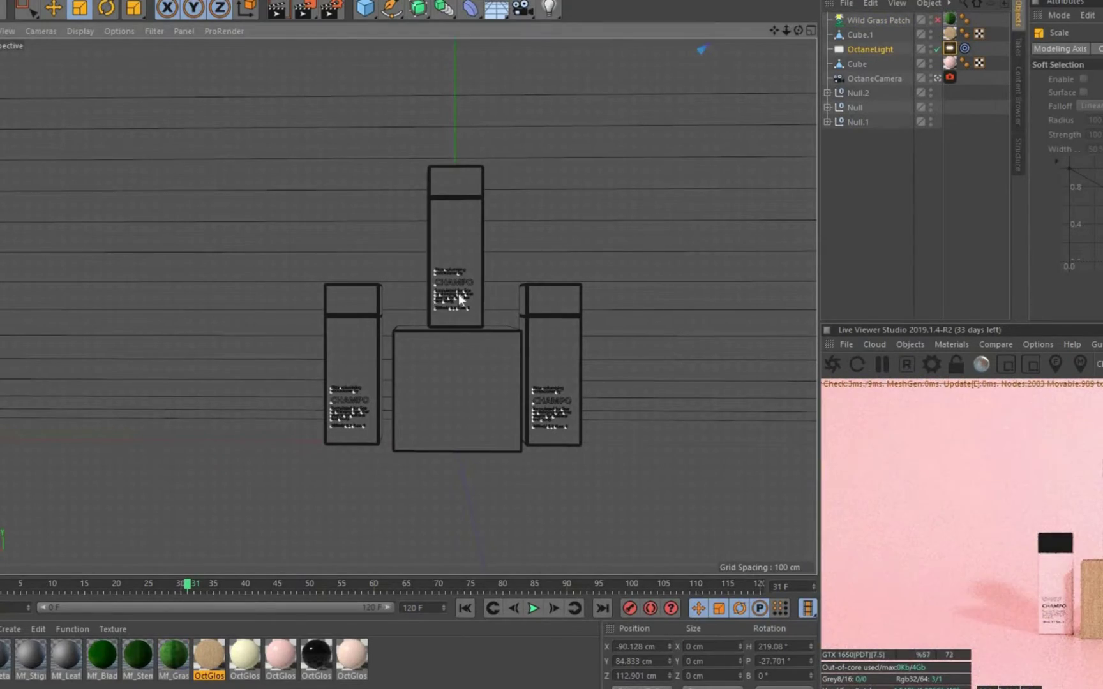
{"action": "scroll", "coordinate": [446, 300], "scroll_direction": "up", "scroll_amount": 3}
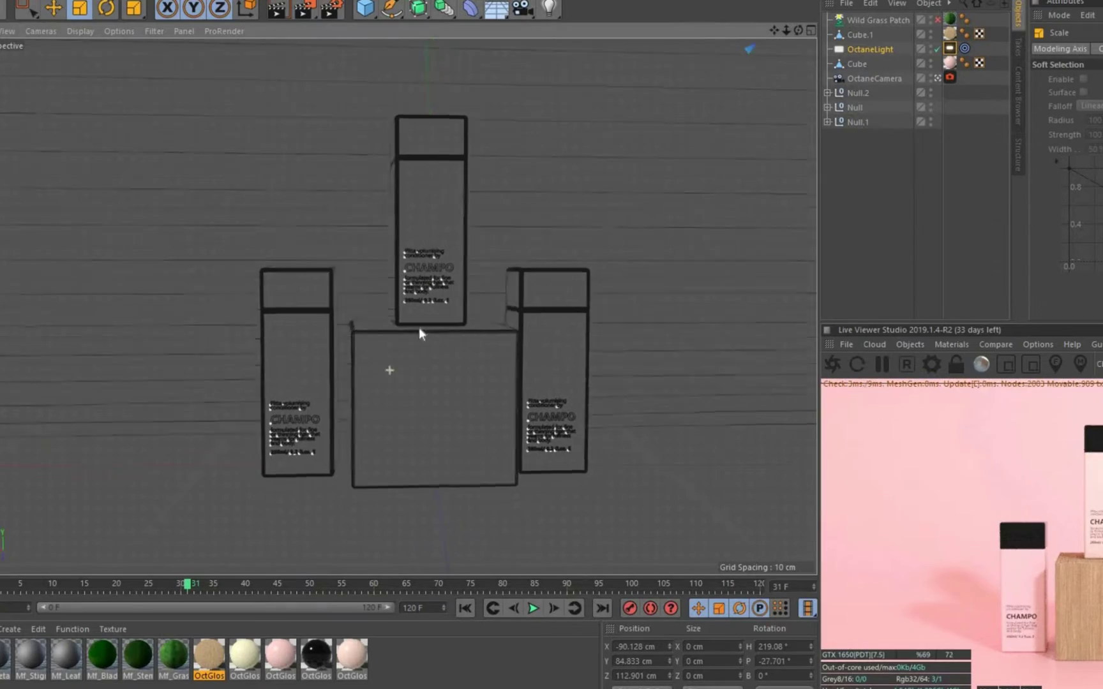
{"action": "left_click_drag", "start_coordinate": [418, 328], "coordinate": [446, 405], "text": "alt"}
Nudge the Null and Null.2 bottle groups slightly
{"action": "left_click", "coordinate": [855, 107]}
{"action": "key", "text": "o"}
{"action": "key", "text": "e"}
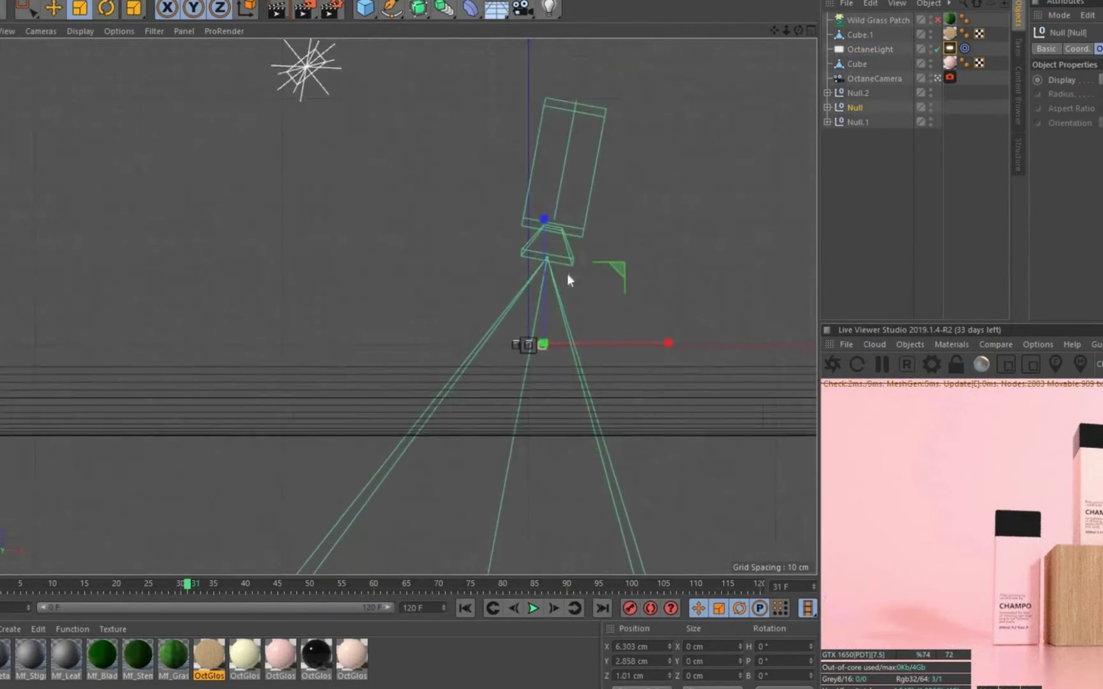
{"action": "left_click_drag", "start_coordinate": [566, 273], "coordinate": [634, 194]}
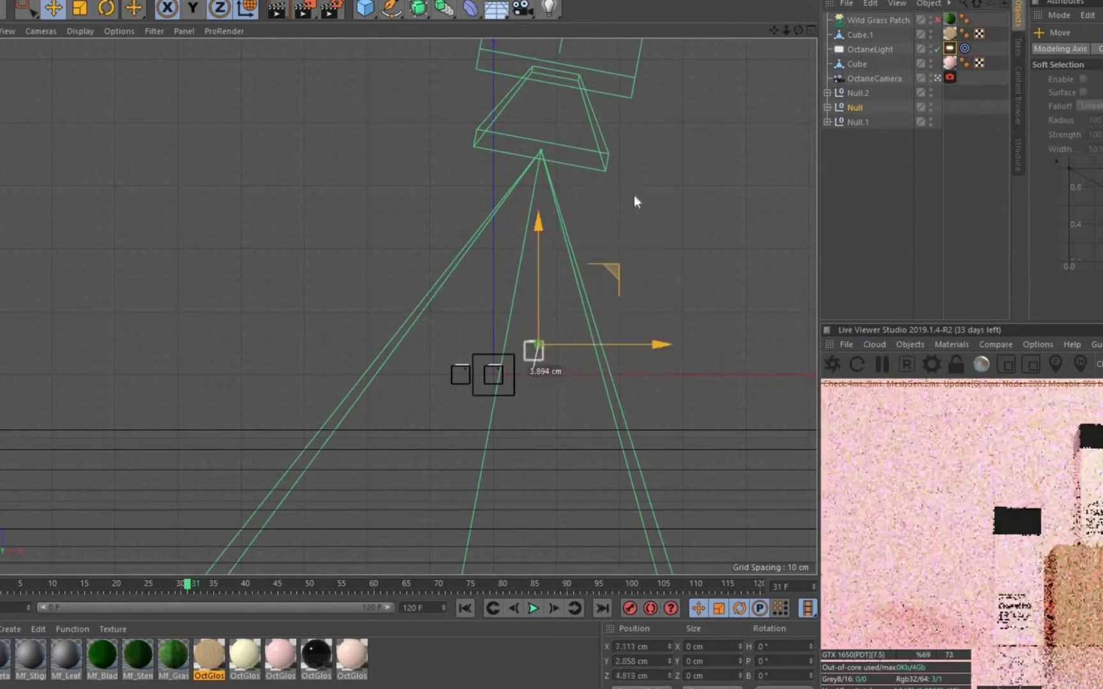
{"action": "left_click", "coordinate": [857, 93]}
{"action": "left_click_drag", "start_coordinate": [546, 267], "coordinate": [557, 196]}
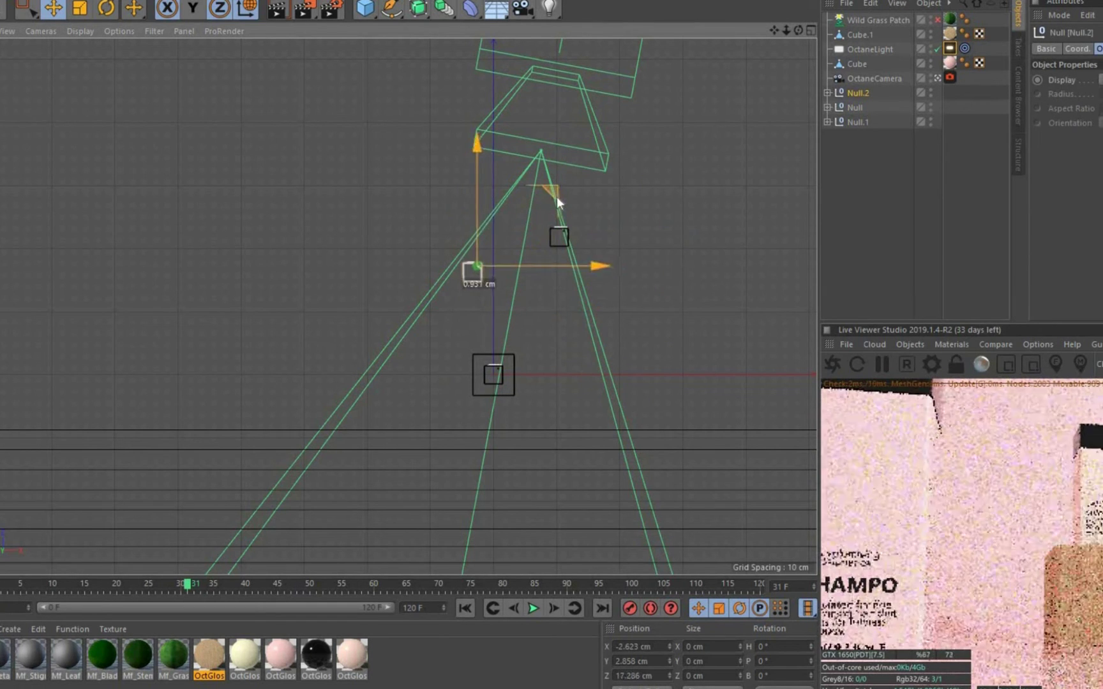
Pick the camera focus on the middle bottle in the Live Viewer for depth-of-field
{"action": "middle_click", "coordinate": [557, 197]}
{"action": "middle_click", "coordinate": [380, 204]}
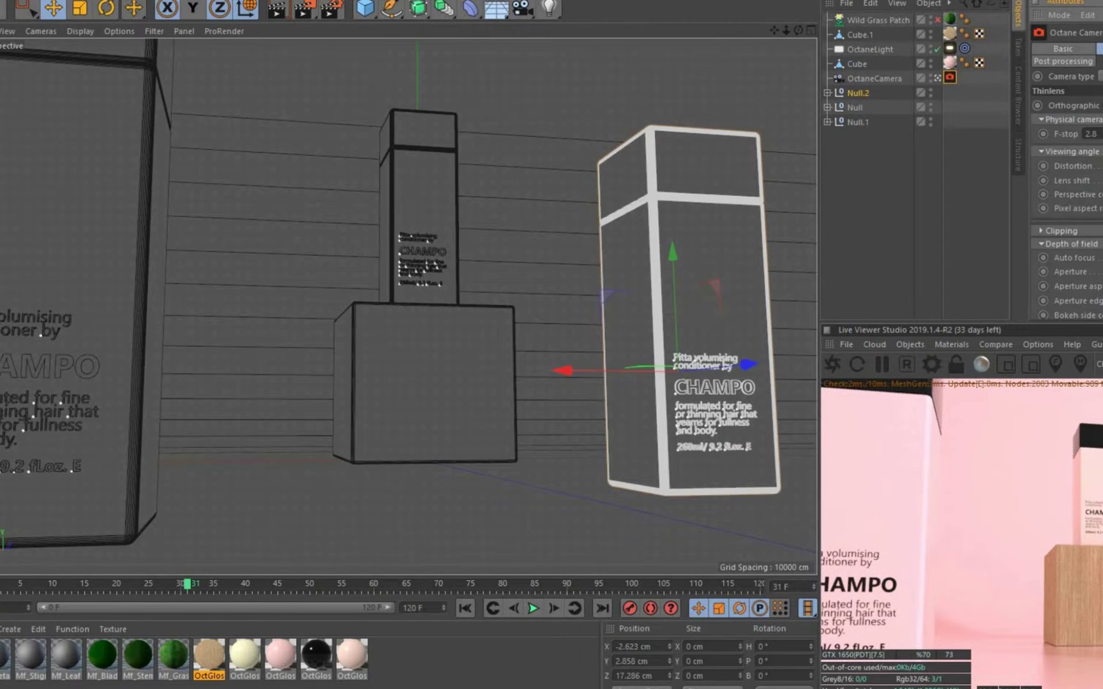
{"action": "left_click", "coordinate": [1079, 363]}
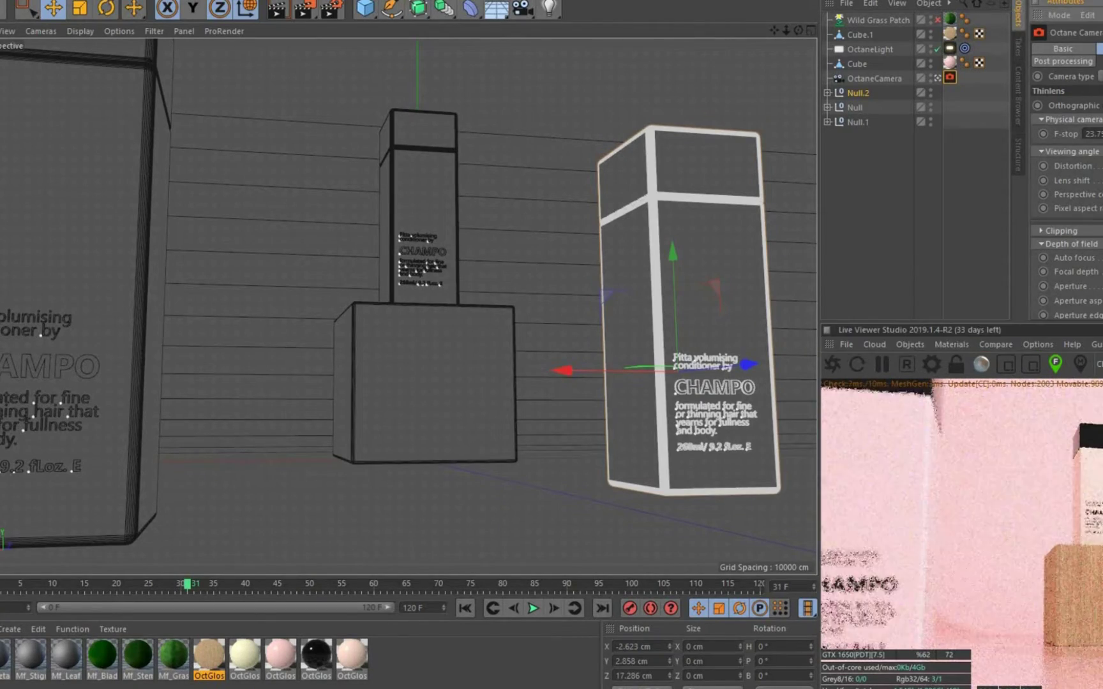
{"action": "mouse_move", "coordinate": [537, 298]}
{"action": "left_mouse_down", "text": "alt"}
{"action": "mouse_move", "coordinate": [428, 290]}
{"action": "mouse_move", "coordinate": [399, 305]}
{"action": "mouse_move", "coordinate": [431, 291]}
{"action": "mouse_move", "coordinate": [430, 335]}
{"action": "left_mouse_up", "text": "alt"}
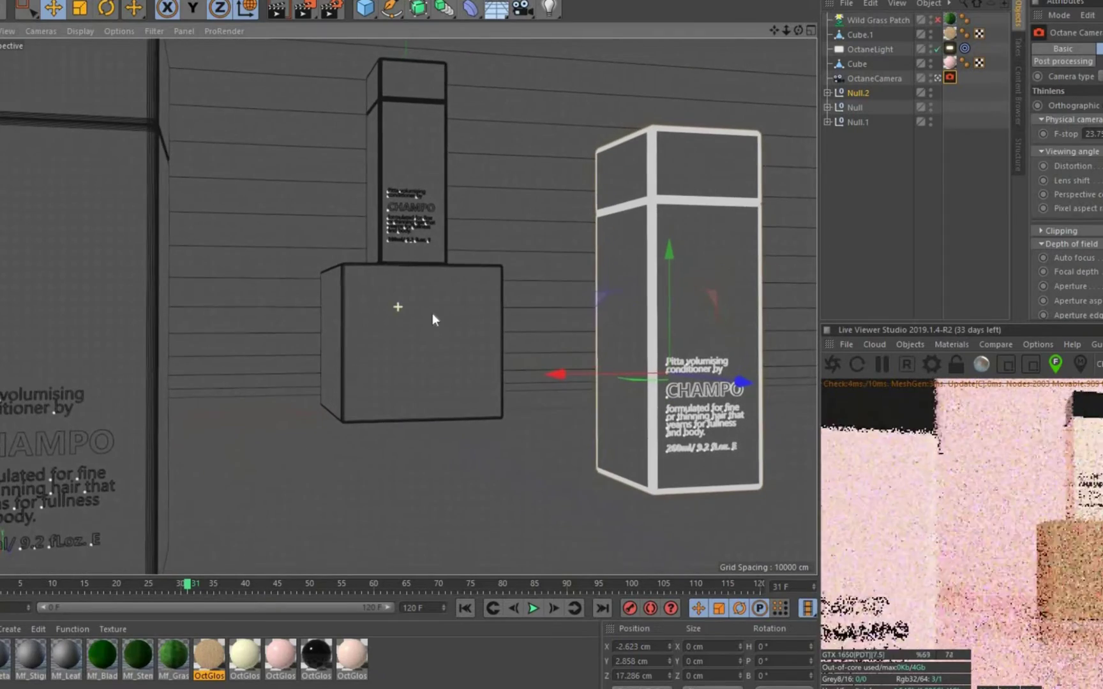
{"action": "key", "text": "o"}
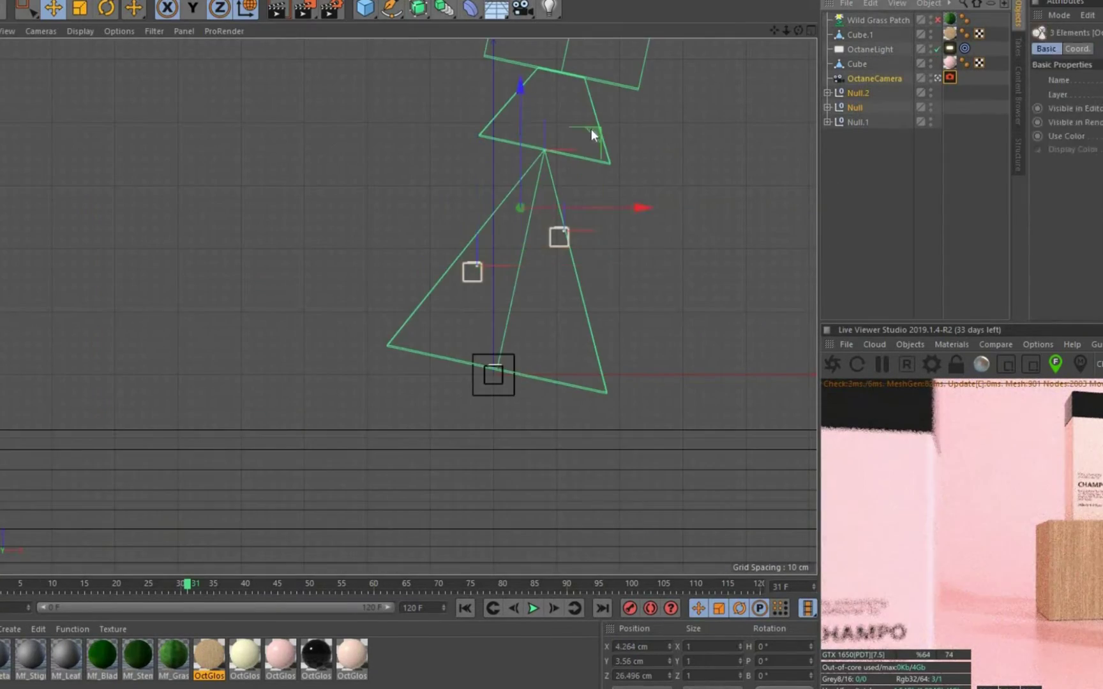
{"action": "left_click_drag", "start_coordinate": [589, 128], "coordinate": [595, 156]}
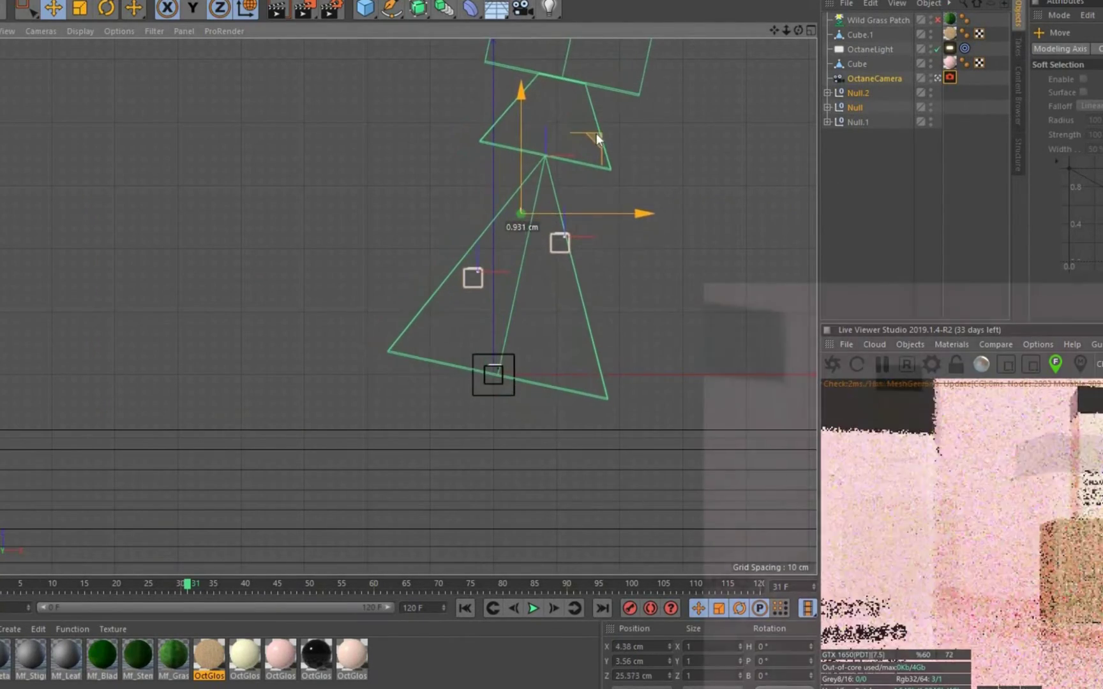
{"action": "left_click", "coordinate": [854, 108]}
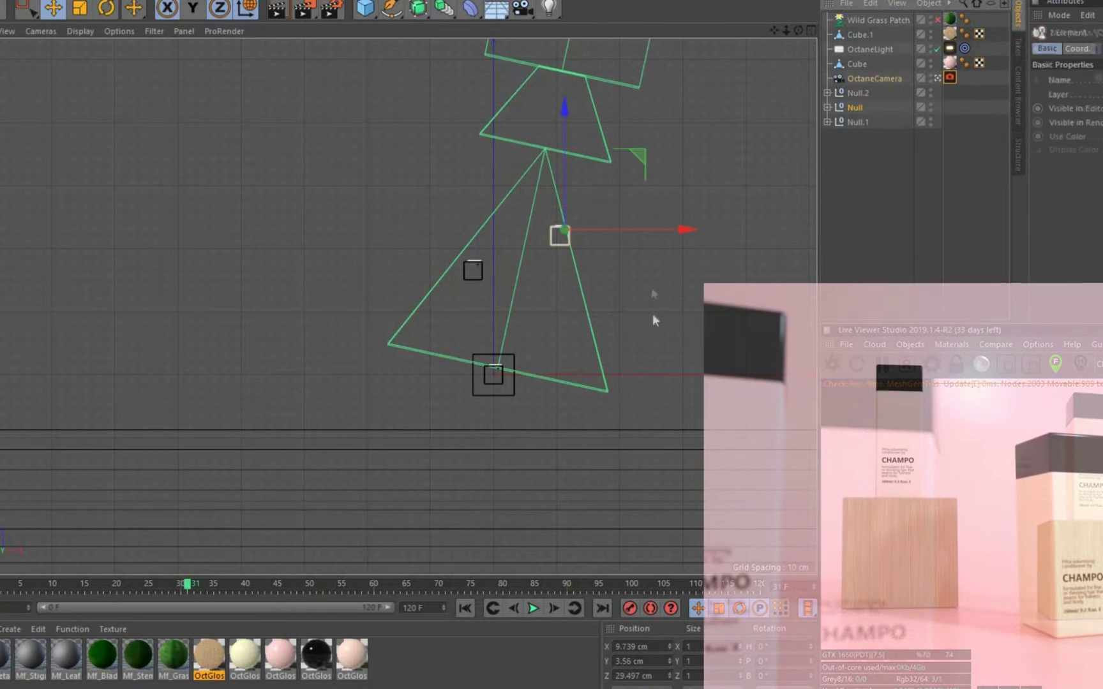
Frame the bottles, render a Shift+R preview to the Picture Viewer, and enlarge the top view
{"action": "key", "text": "o"}
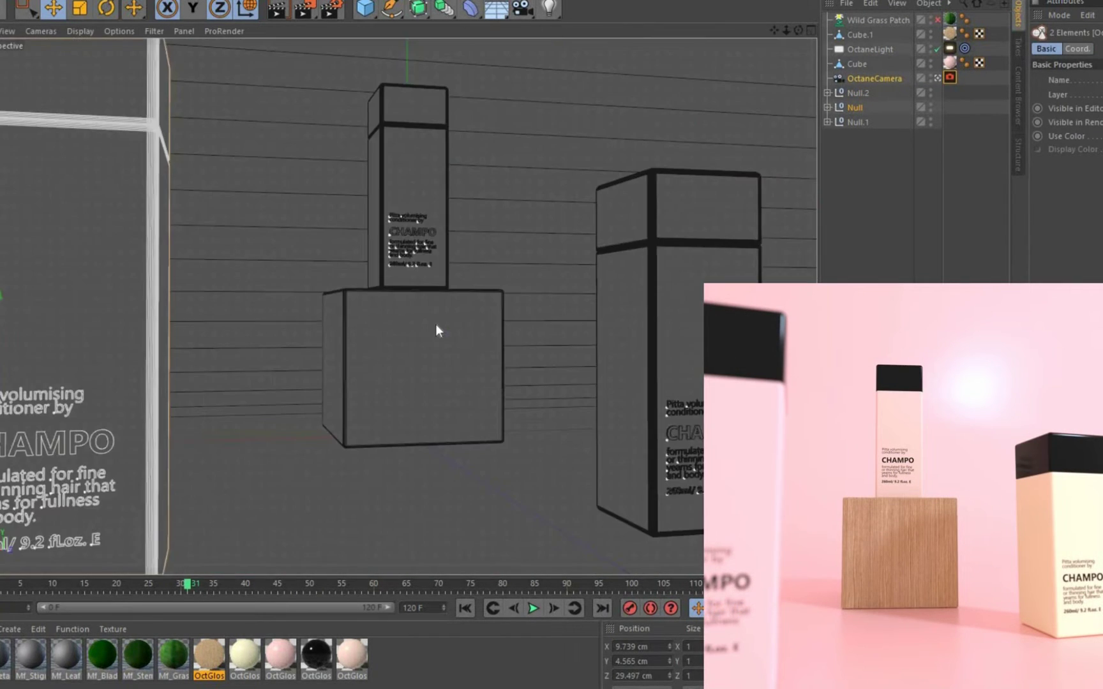
{"action": "key", "text": "shift+r"}
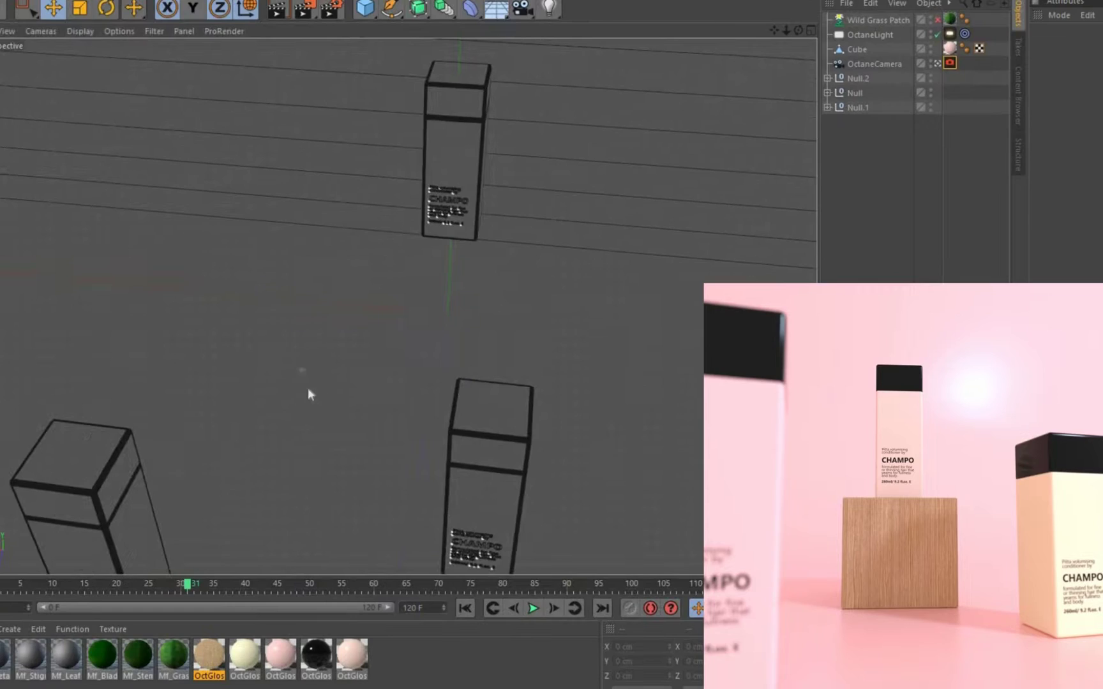
{"action": "middle_click", "coordinate": [680, 219]}
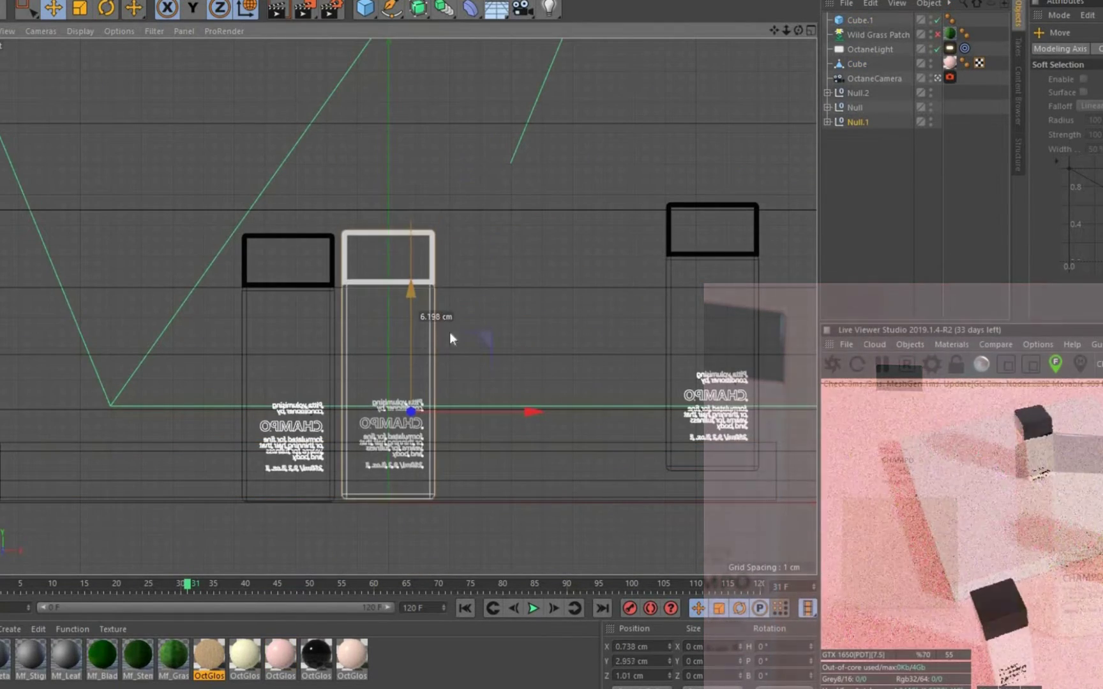
Raise the middle bottle group level with the other two
{"action": "left_click", "coordinate": [854, 107]}
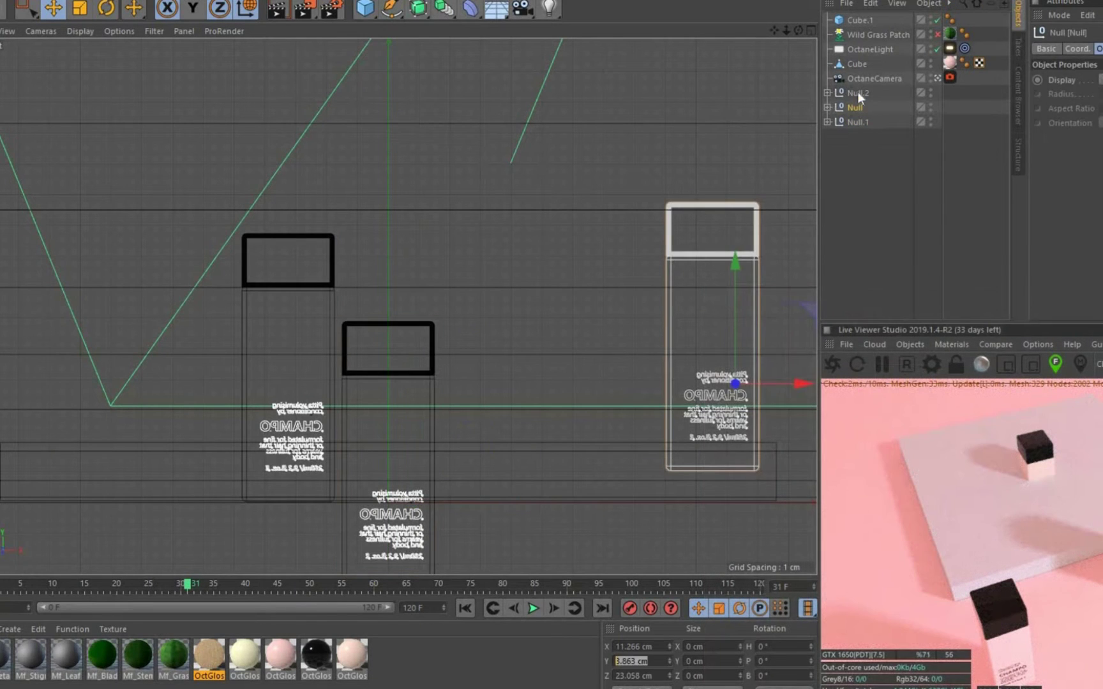
{"action": "left_click", "coordinate": [857, 92]}
{"action": "left_click", "coordinate": [857, 122]}
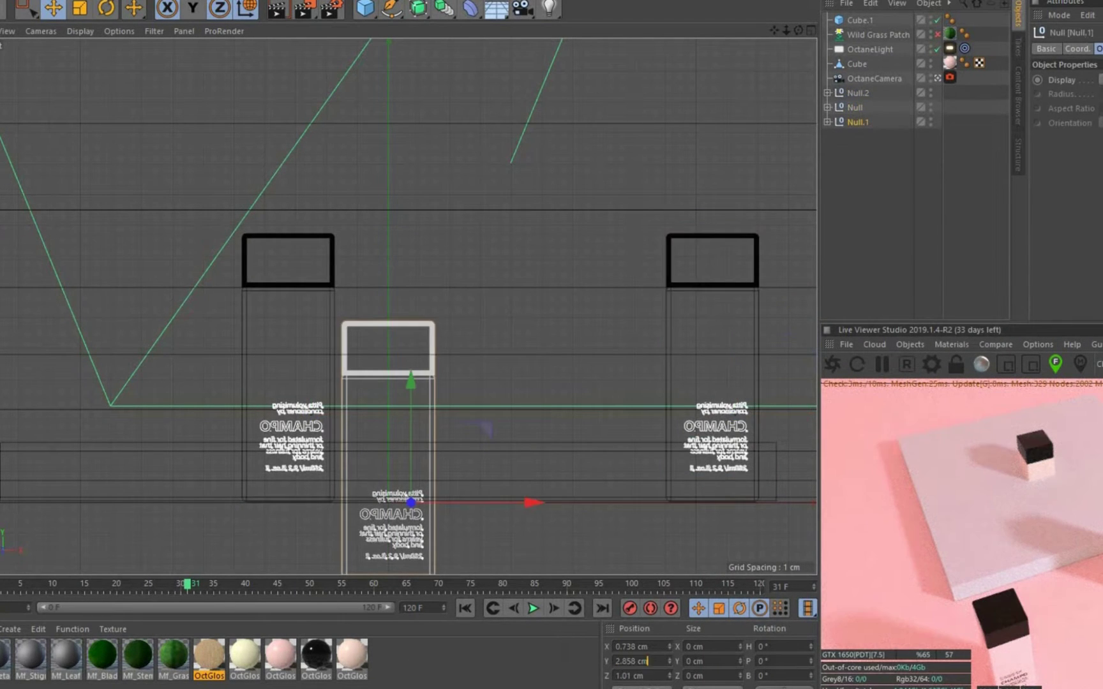
{"action": "left_click_drag", "start_coordinate": [473, 468], "coordinate": [473, 379]}
Rotate all three bottle groups 90° on P and lift them onto the slab
{"action": "key", "text": "F2"}
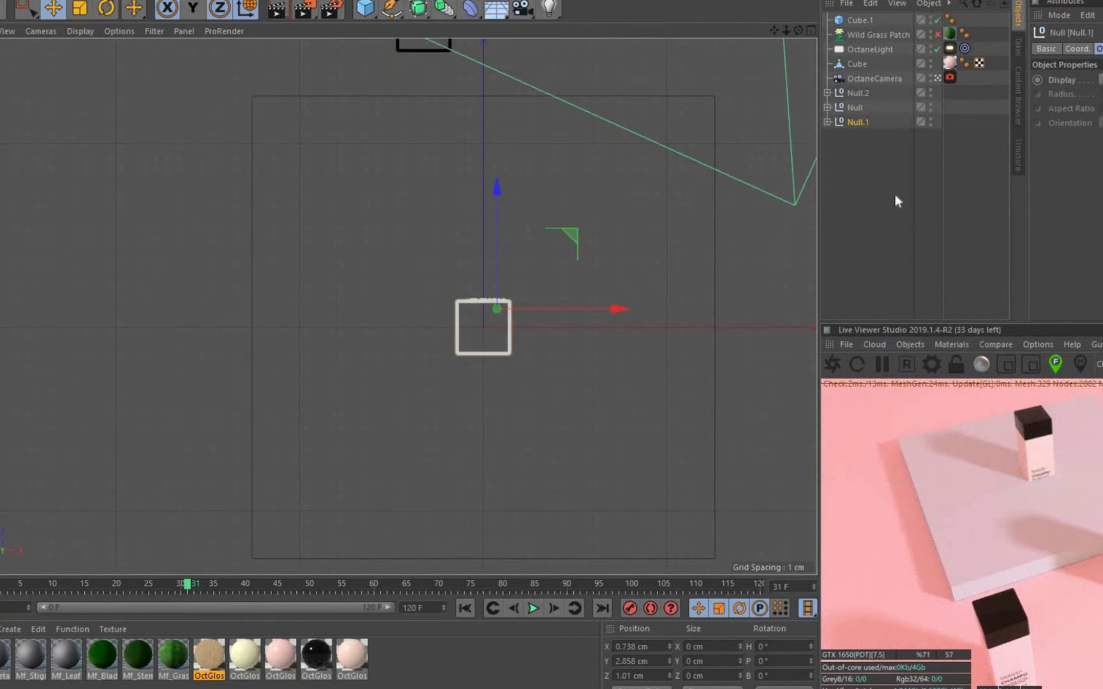
{"action": "left_click", "coordinate": [854, 108]}
{"action": "left_click", "coordinate": [857, 92]}
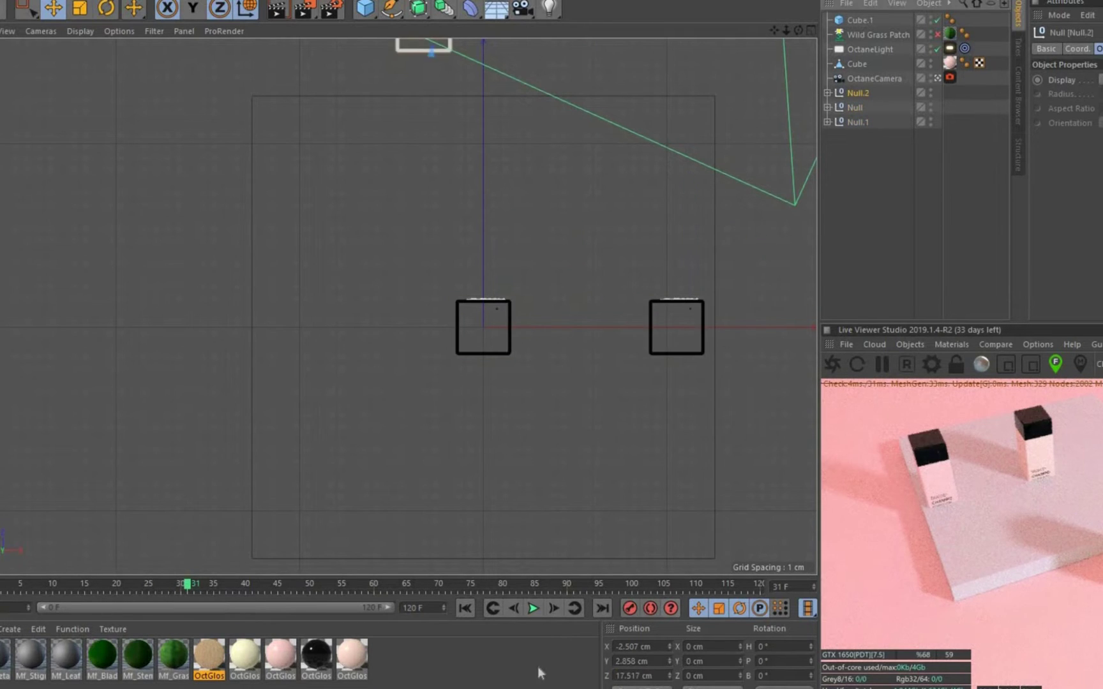
{"action": "left_click", "coordinate": [852, 122], "text": "shift"}
{"action": "key", "text": "r"}
{"action": "left_click_drag", "start_coordinate": [562, 254], "coordinate": [574, 419]}
{"action": "key", "text": "F4"}
{"action": "scroll", "coordinate": [642, 344], "scroll_direction": "up", "scroll_amount": 2}
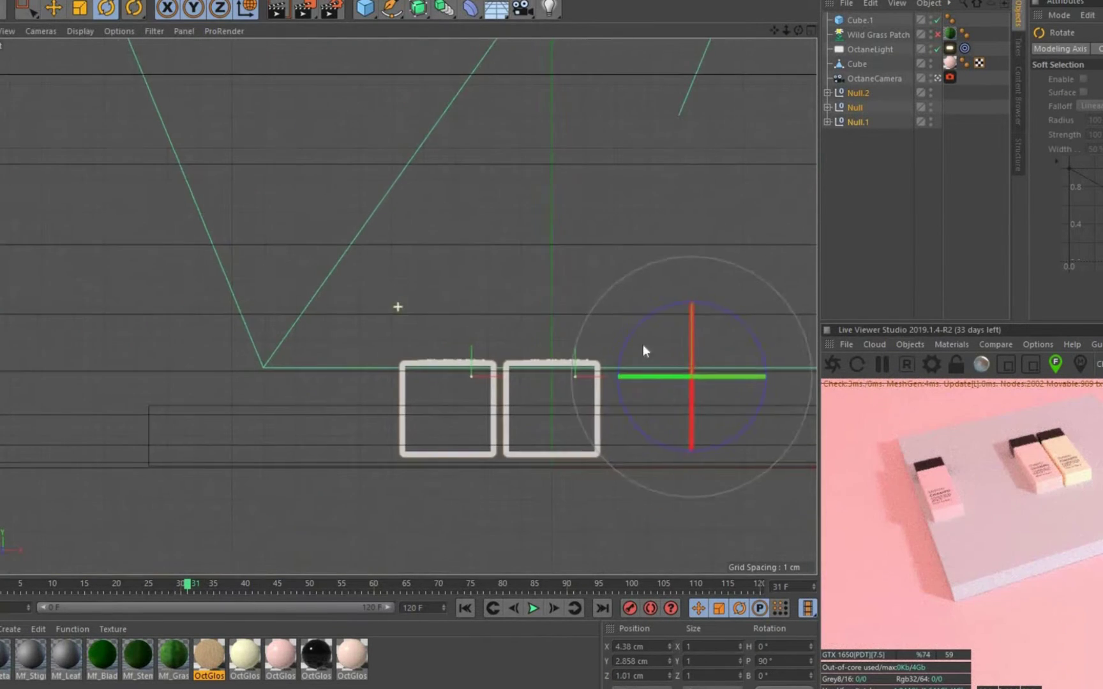
{"action": "key", "text": "e"}
{"action": "left_click_drag", "start_coordinate": [702, 252], "coordinate": [623, 270]}
{"action": "key", "text": "F1"}
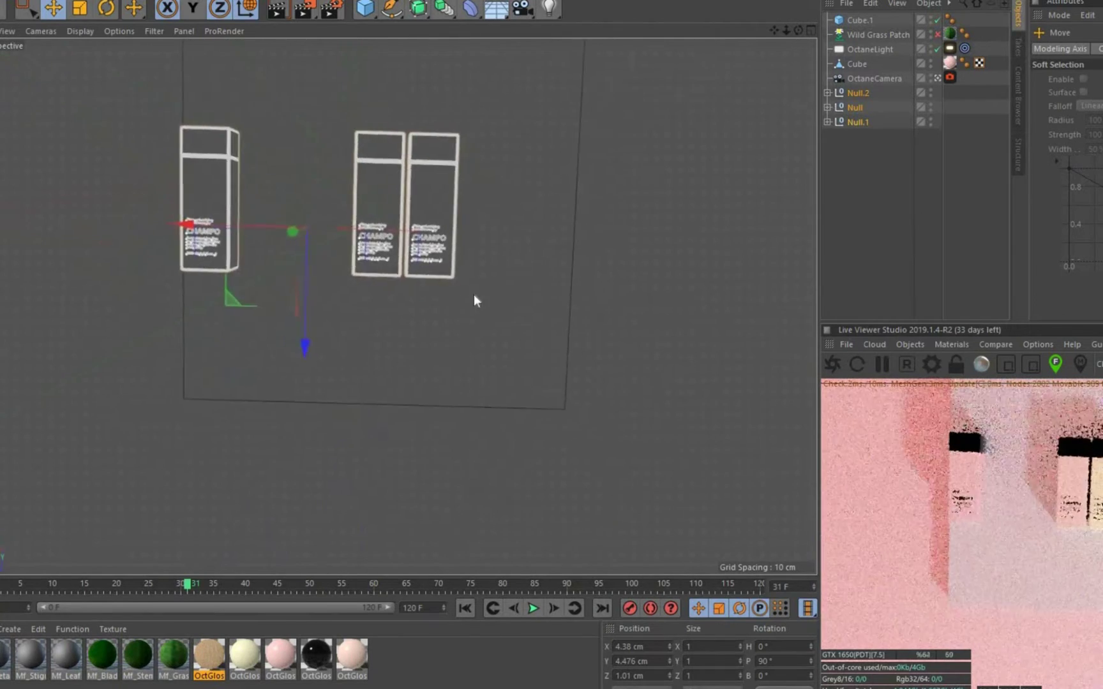
Rotate the OctaneCamera about one degree and lower it toward the bottles
{"action": "key", "text": "F4"}
{"action": "scroll", "coordinate": [594, 402], "scroll_direction": "up", "scroll_amount": 3}
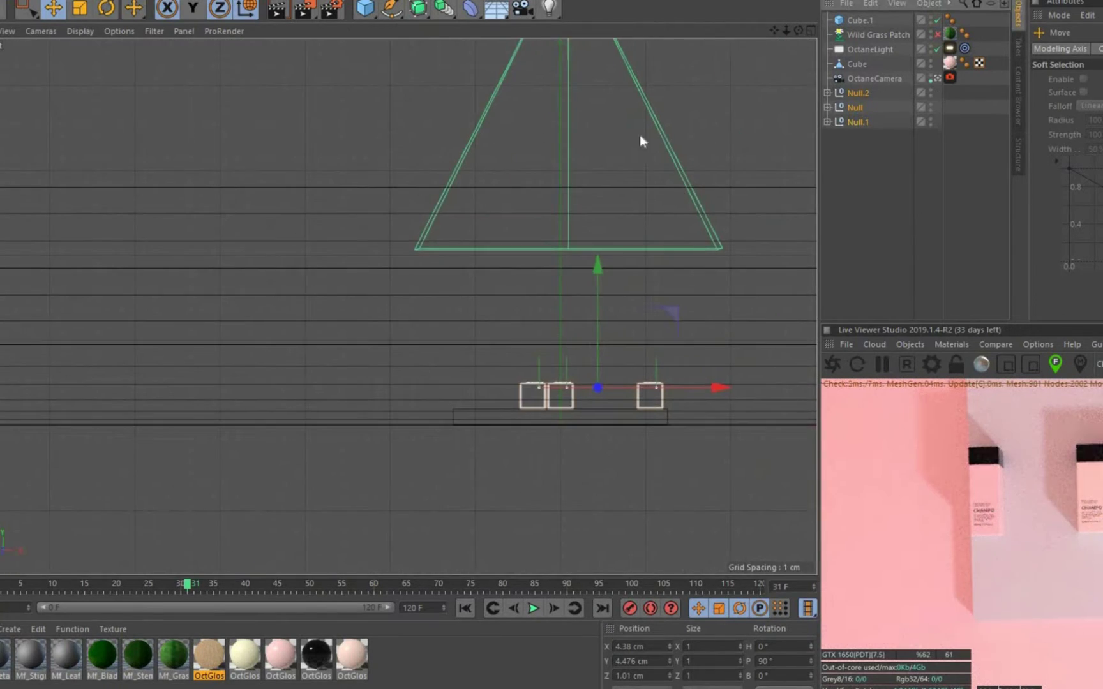
{"action": "key", "text": "F1"}
{"action": "left_click", "coordinate": [949, 80]}
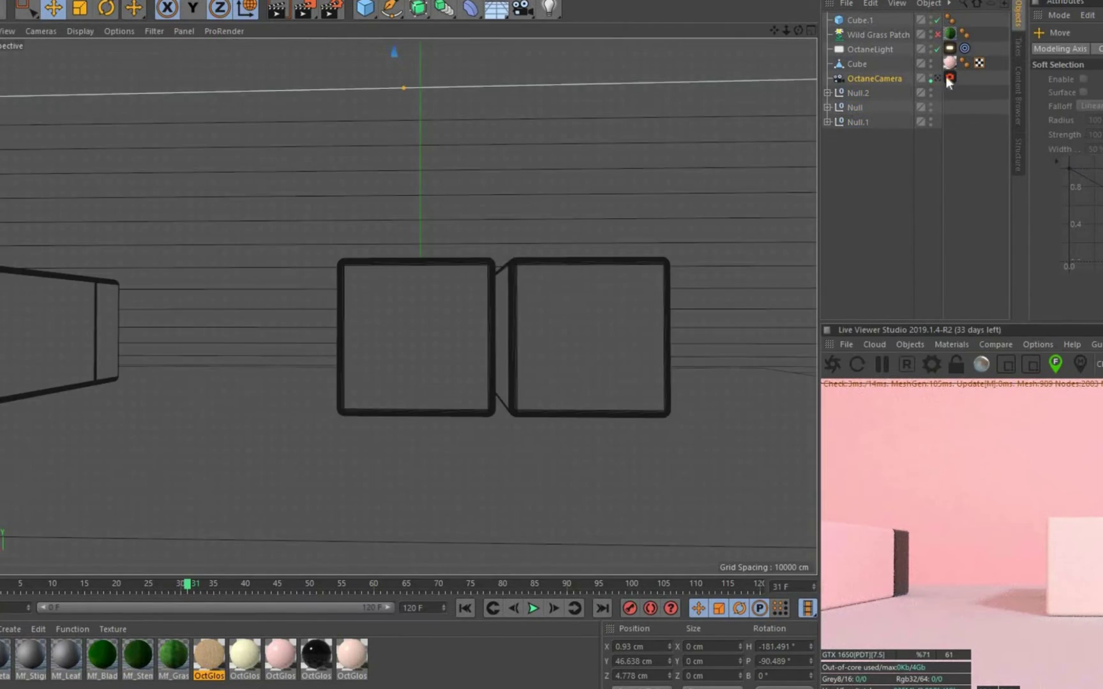
{"action": "key", "text": "F5"}
{"action": "middle_click", "coordinate": [597, 396]}
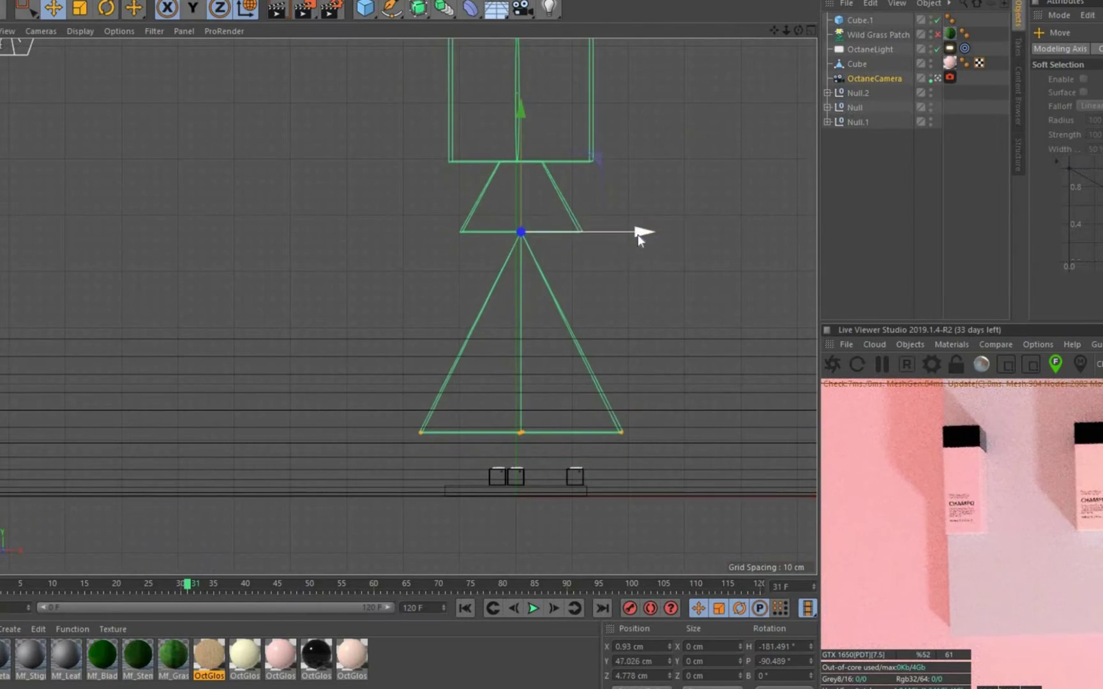
{"action": "scroll", "coordinate": [602, 184], "scroll_direction": "up", "scroll_amount": 5}
{"action": "key", "text": "r"}
{"action": "left_click_drag", "start_coordinate": [598, 193], "coordinate": [814, 52]}
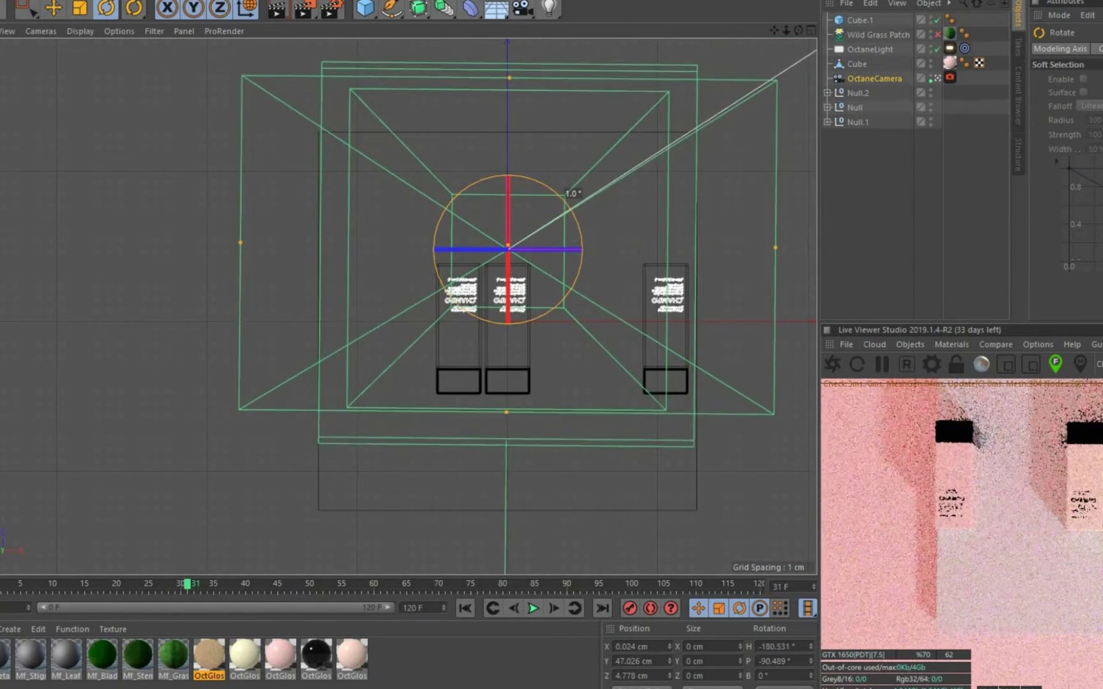
{"action": "key", "text": "e"}
{"action": "mouse_move", "coordinate": [500, 173]}
{"action": "left_mouse_down"}
{"action": "mouse_move", "coordinate": [505, 244]}
{"action": "mouse_move", "coordinate": [510, 219]}
{"action": "left_mouse_up"}
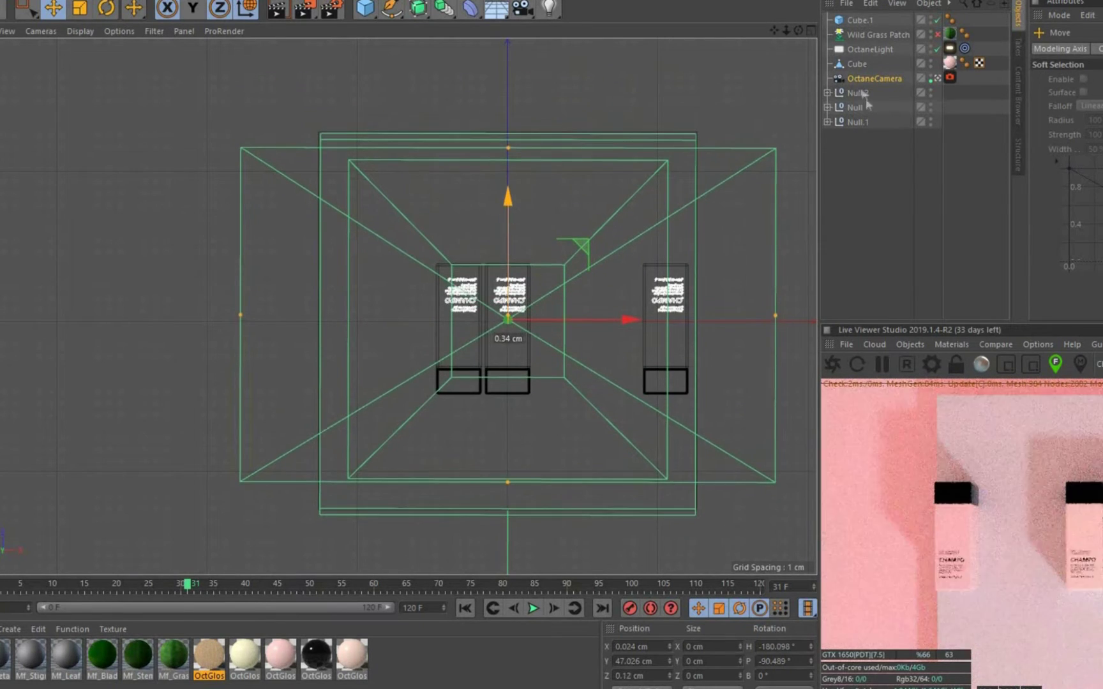
Scale the Cube.1 slab down to 75.7%, about 20.74×1.895×20.74 cm
{"action": "left_click", "coordinate": [860, 19]}
{"action": "key", "text": "t"}
{"action": "mouse_move", "coordinate": [564, 251]}
{"action": "left_mouse_down"}
{"action": "mouse_move", "coordinate": [445, 273]}
{"action": "mouse_move", "coordinate": [466, 268]}
{"action": "left_mouse_up"}
Delete the tan glossy material and load the StoneMarbleCalacatta004 colour texture into the cream material
{"action": "left_click", "coordinate": [210, 658]}
{"action": "key", "text": "Delete"}
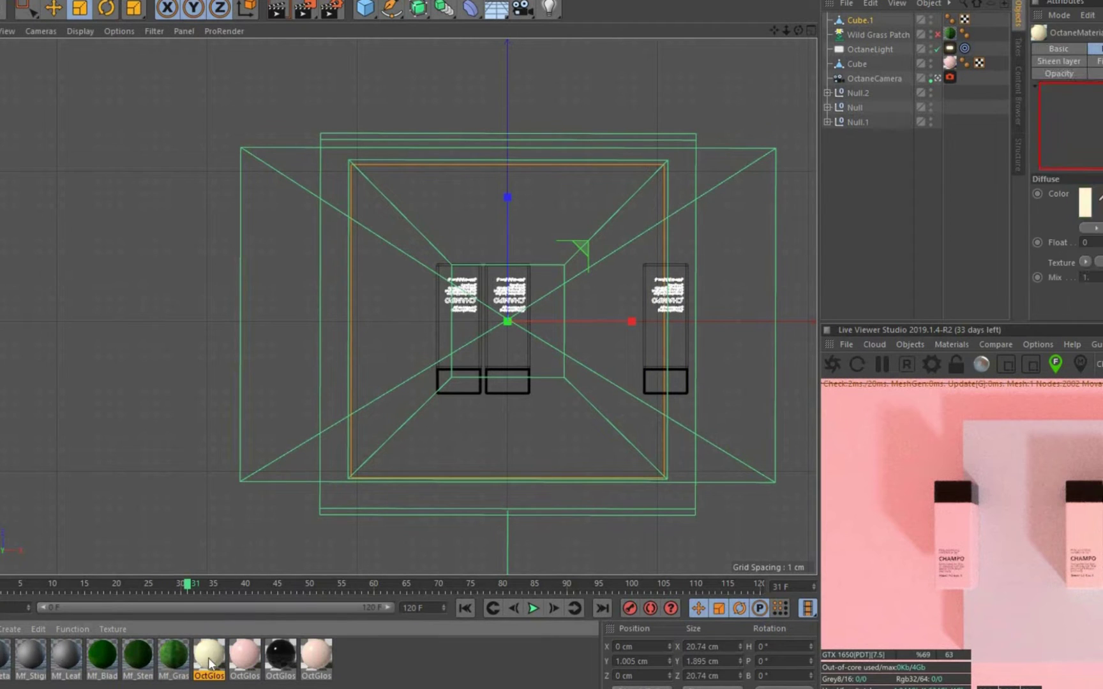
{"action": "double_click", "coordinate": [209, 657]}
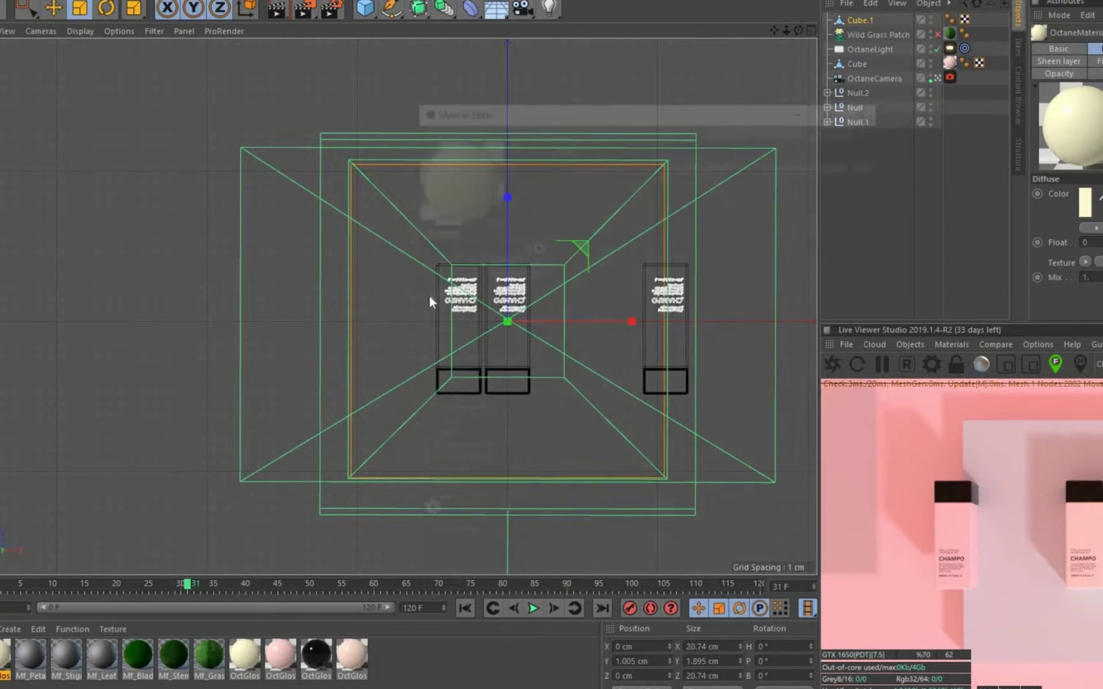
{"action": "left_click", "coordinate": [638, 239]}
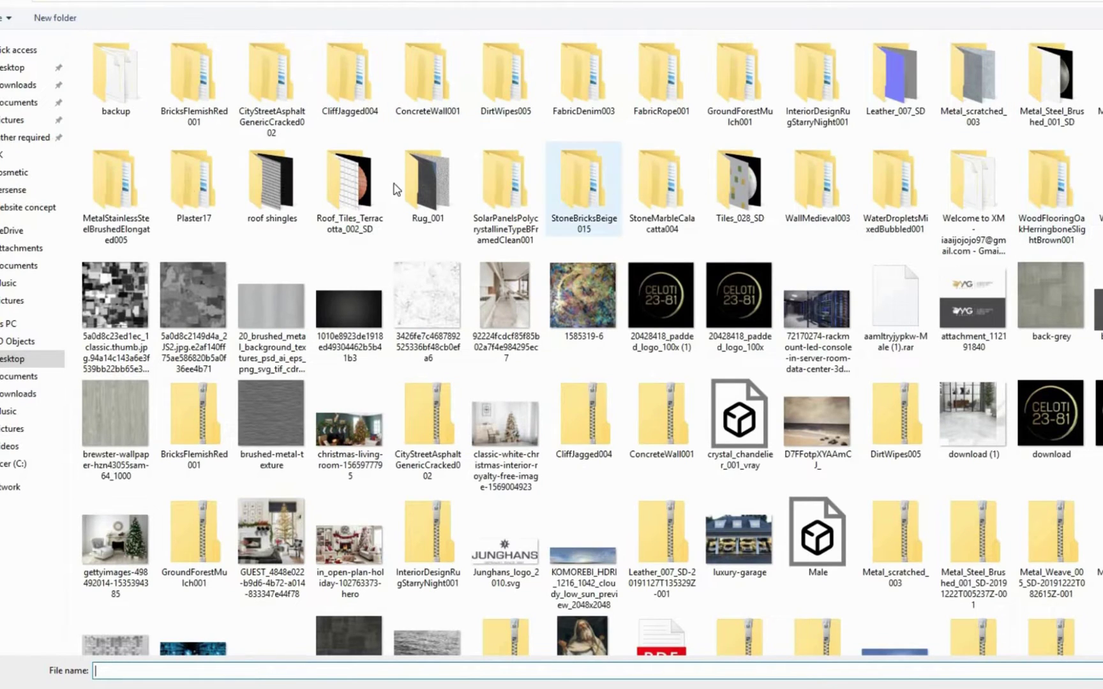
{"action": "double_click", "coordinate": [663, 191]}
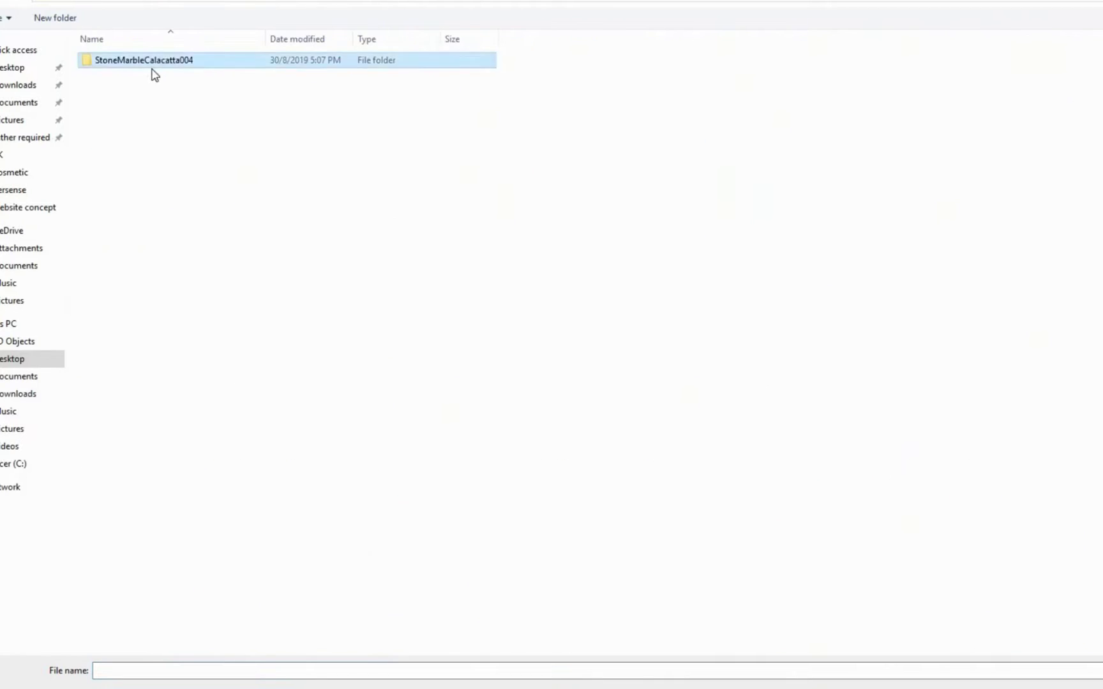
{"action": "double_click", "coordinate": [144, 60]}
{"action": "double_click", "coordinate": [138, 99]}
{"action": "left_click", "coordinate": [684, 403]}
Load the marble image into the material's roughness channel as well
{"action": "left_click", "coordinate": [451, 319]}
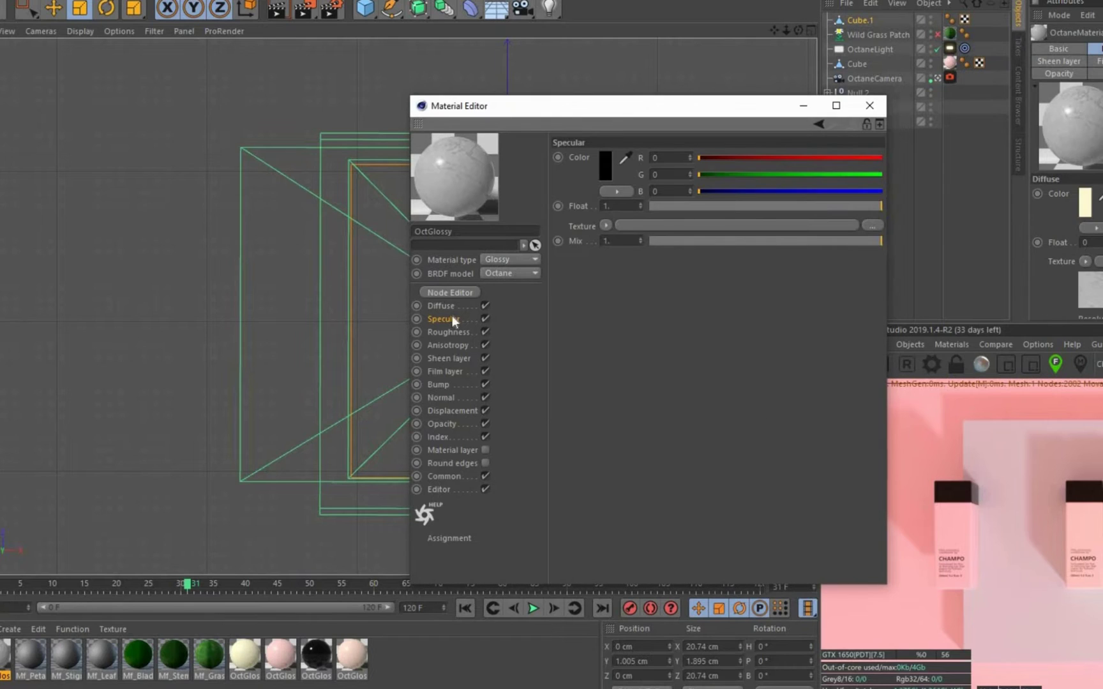
{"action": "left_click", "coordinate": [448, 332]}
{"action": "left_click", "coordinate": [664, 226]}
{"action": "double_click", "coordinate": [283, 94]}
{"action": "left_click", "coordinate": [438, 384]}
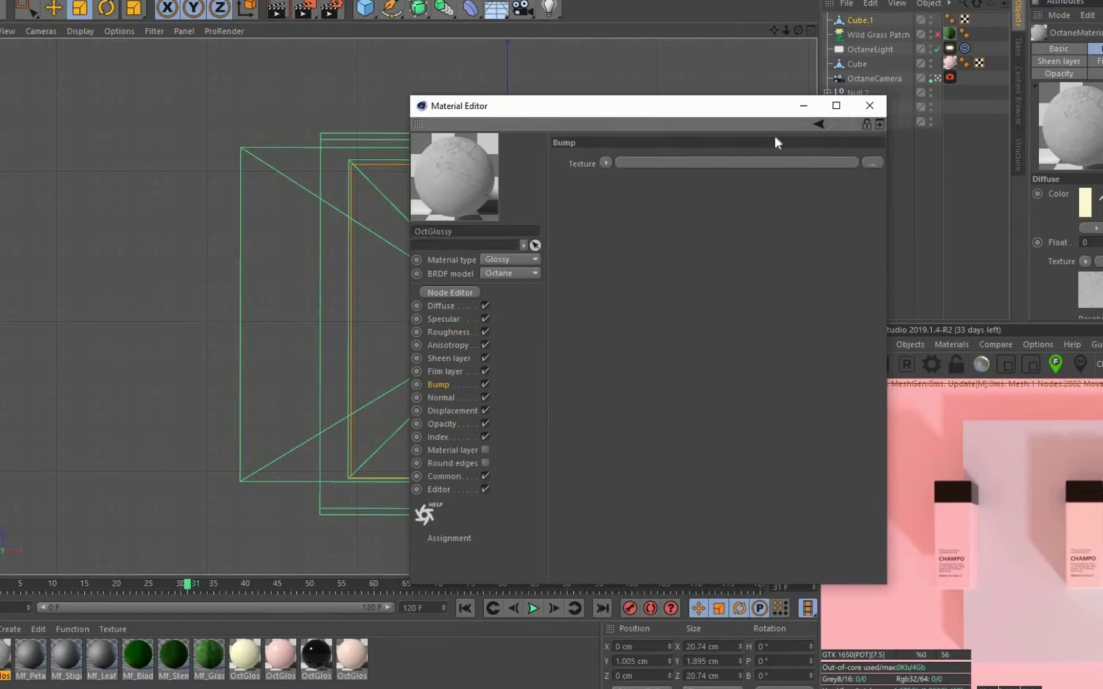
{"action": "left_click", "coordinate": [869, 105]}
Apply the marble material to slab Cube.1 and adjust a colorizer gradient knot on its diffuse
{"action": "left_click_drag", "start_coordinate": [5, 654], "coordinate": [858, 20]}
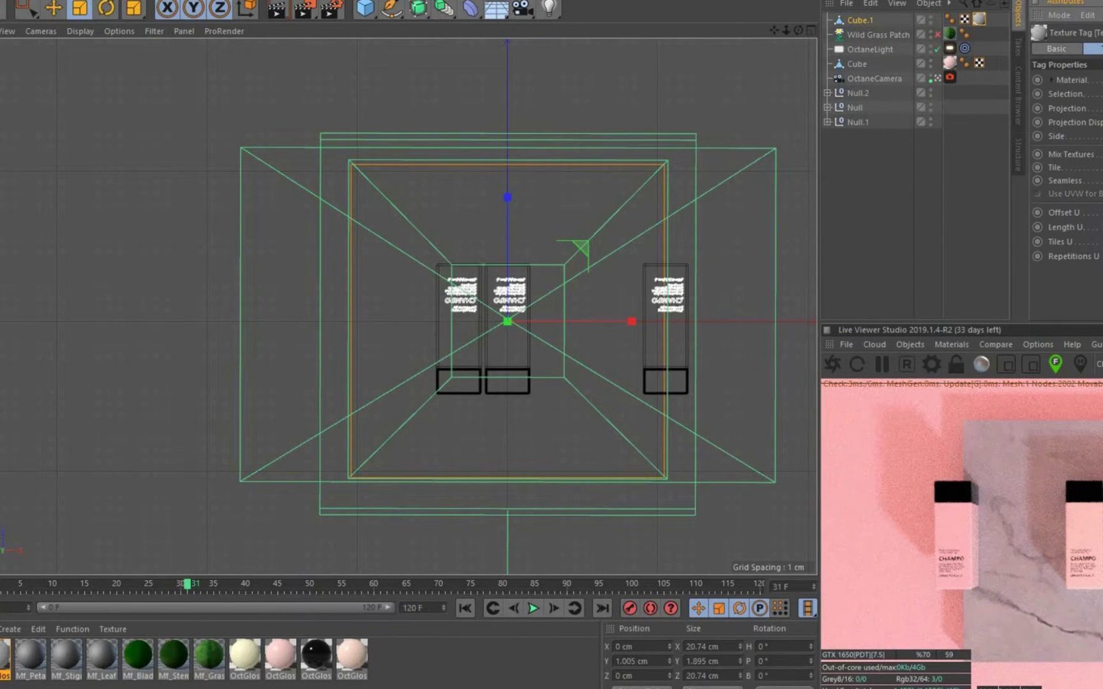
{"action": "key", "text": "t"}
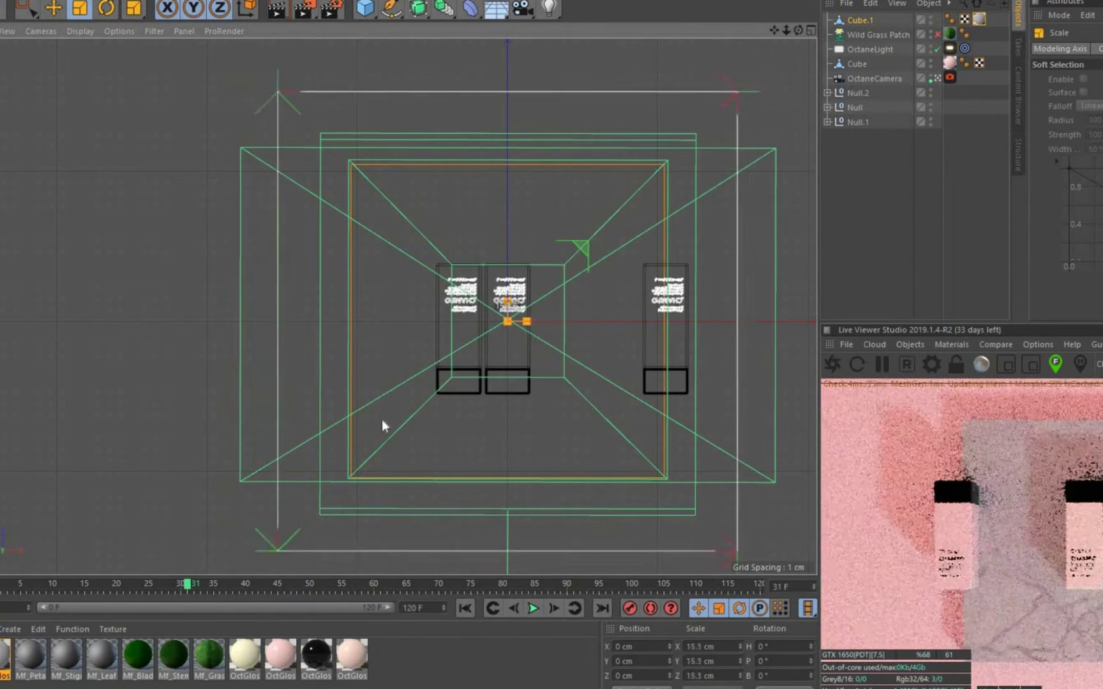
{"action": "key", "text": "e"}
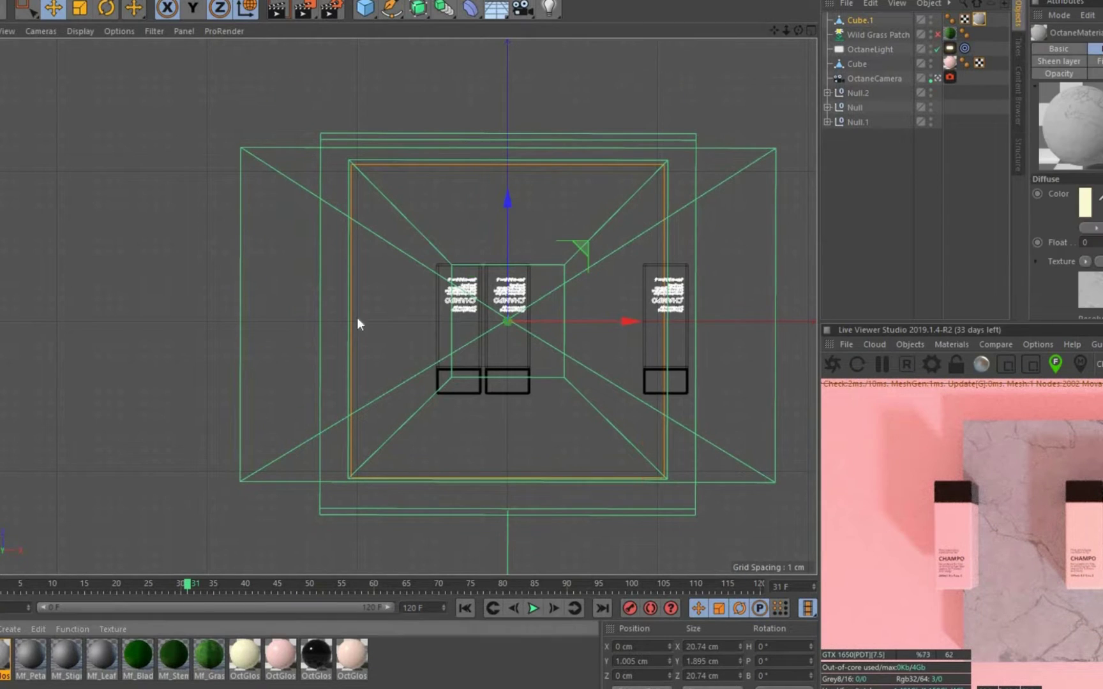
{"action": "double_click", "coordinate": [6, 654]}
{"action": "left_click", "coordinate": [630, 253]}
{"action": "double_click", "coordinate": [754, 381]}
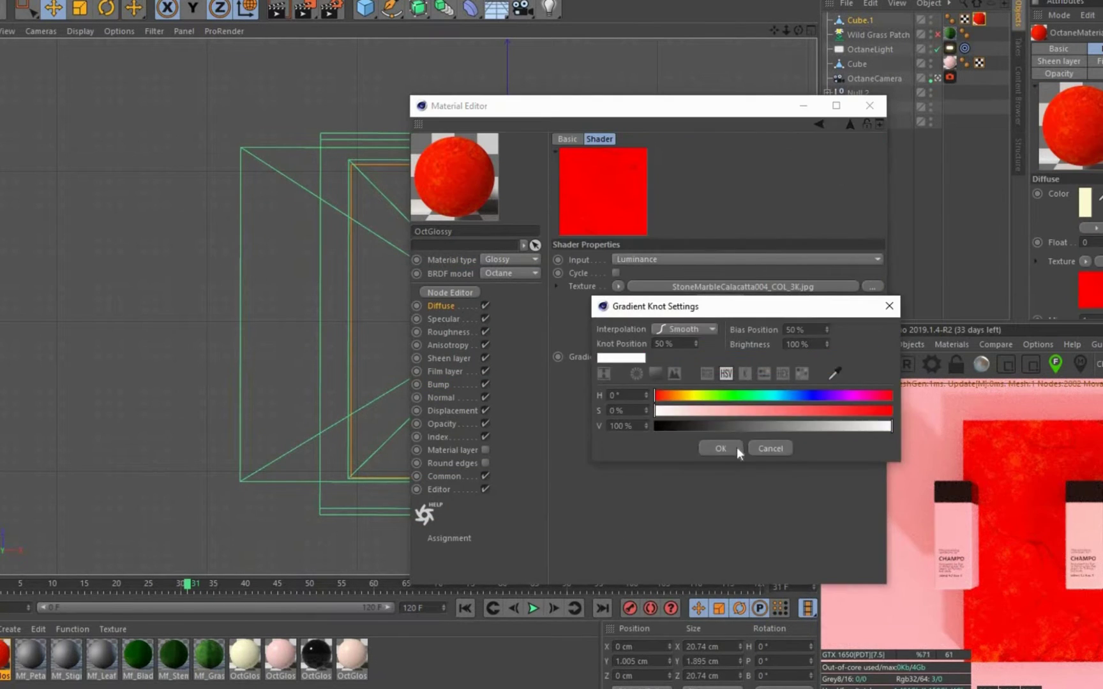
{"action": "left_click", "coordinate": [737, 448]}
{"action": "left_click", "coordinate": [869, 106]}
Move the left bottle up-left, lay the right bottle 90° on its side, and raise the middle one
{"action": "key", "text": "m"}
{"action": "key", "text": "s"}
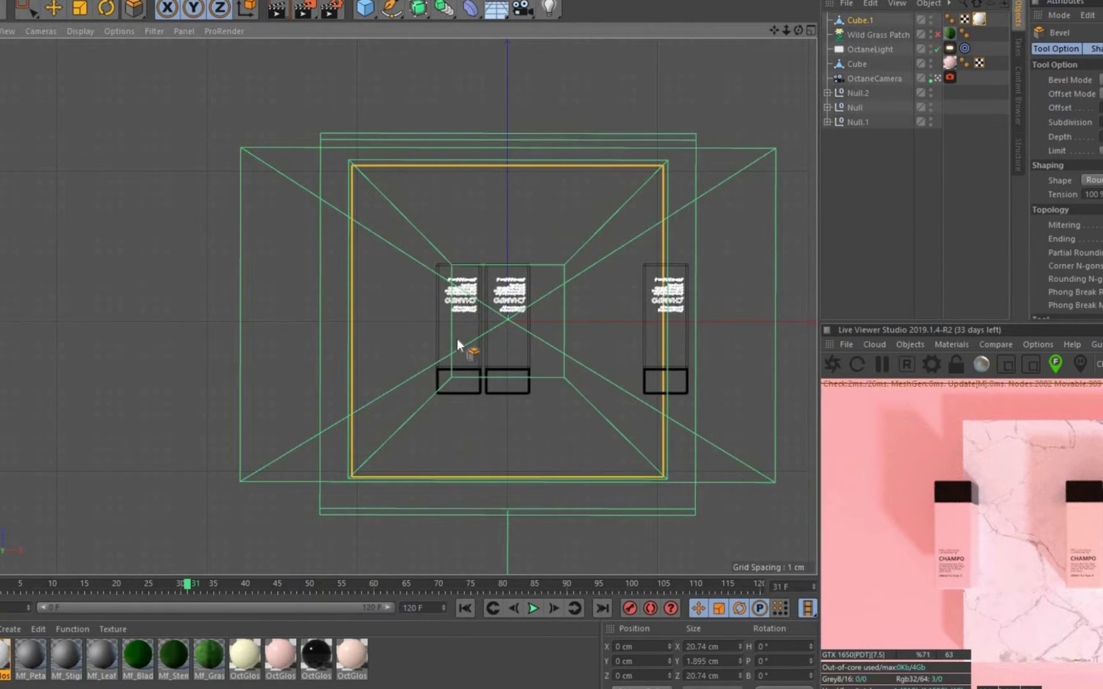
{"action": "key", "text": "h"}
{"action": "left_click", "coordinate": [389, 305]}
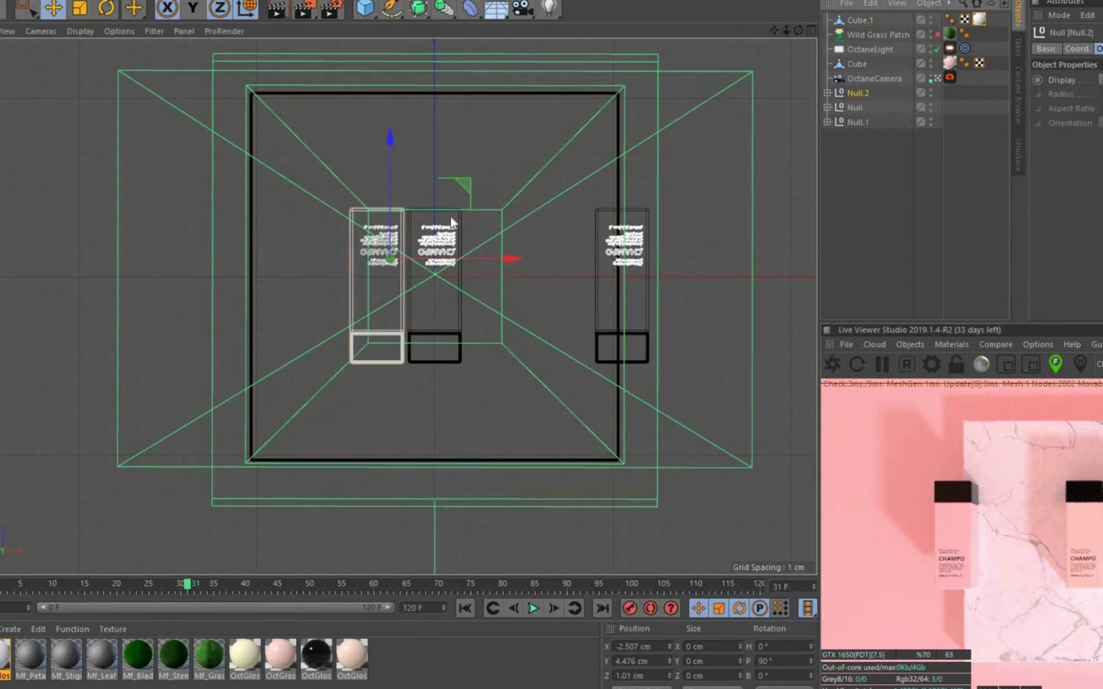
{"action": "left_click_drag", "start_coordinate": [452, 222], "coordinate": [384, 181]}
{"action": "left_click", "coordinate": [647, 213]}
{"action": "key", "text": "r"}
{"action": "mouse_move", "coordinate": [690, 202]}
{"action": "left_mouse_down"}
{"action": "mouse_move", "coordinate": [701, 231]}
{"action": "mouse_move", "coordinate": [646, 344]}
{"action": "left_mouse_up"}
{"action": "key", "text": "e"}
{"action": "mouse_move", "coordinate": [527, 198]}
{"action": "left_mouse_down"}
{"action": "mouse_move", "coordinate": [532, 101]}
{"action": "mouse_move", "coordinate": [529, 115]}
{"action": "left_mouse_up"}
Nudge the left bottle right and shift the lying right bottle up, checking other viewports
{"action": "left_click", "coordinate": [313, 204]}
{"action": "left_click_drag", "start_coordinate": [399, 141], "coordinate": [424, 140]}
{"action": "left_click", "coordinate": [594, 373]}
{"action": "mouse_move", "coordinate": [648, 314]}
{"action": "left_mouse_down"}
{"action": "mouse_move", "coordinate": [640, 261]}
{"action": "mouse_move", "coordinate": [640, 335]}
{"action": "left_mouse_up"}
{"action": "key", "text": "F3"}
{"action": "key", "text": "F4"}
{"action": "key", "text": "F1"}
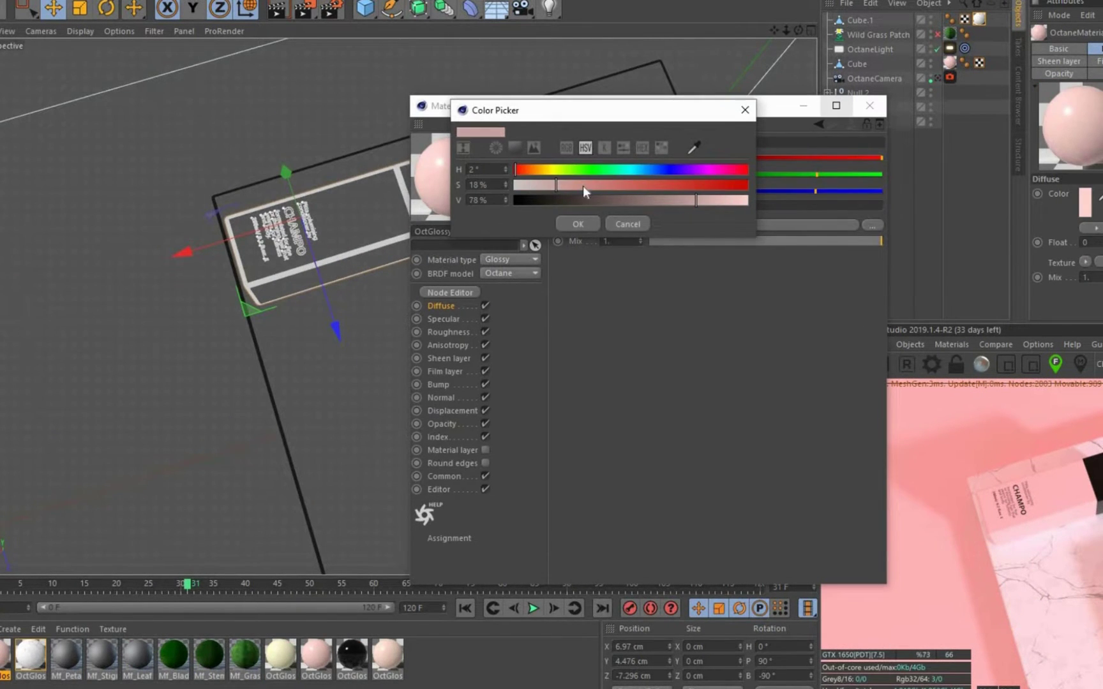
Change the pink diffuse colour to a lighter salmon (R 0.955, G 0.572, B 0.561)
{"action": "left_click", "coordinate": [578, 224]}
{"action": "left_click", "coordinate": [869, 105]}
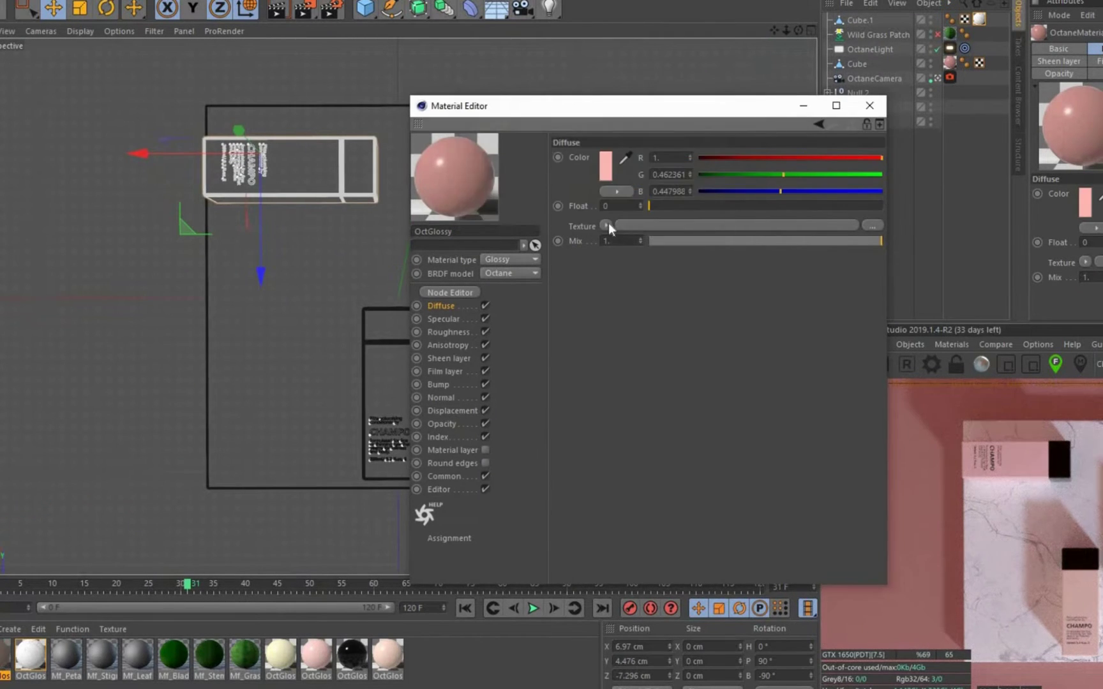
{"action": "left_click", "coordinate": [605, 166]}
{"action": "left_click", "coordinate": [572, 209]}
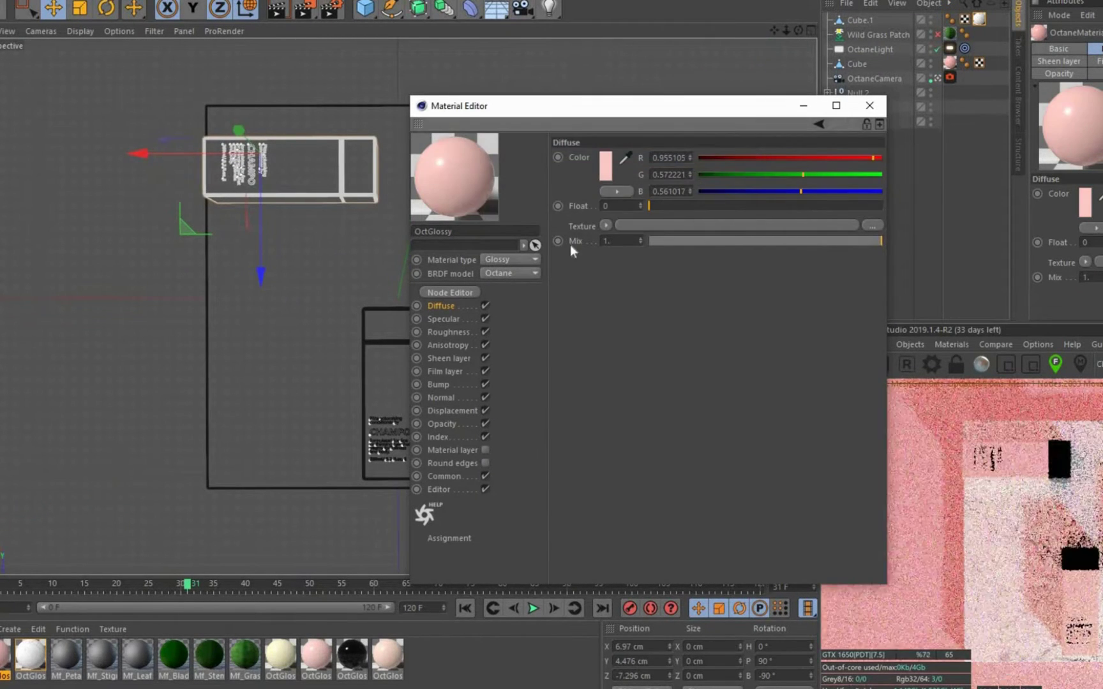
{"action": "left_click", "coordinate": [868, 105]}
{"action": "mouse_move", "coordinate": [580, 182]}
{"action": "left_mouse_down", "text": "alt"}
{"action": "mouse_move", "coordinate": [393, 236]}
{"action": "mouse_move", "coordinate": [501, 326]}
{"action": "left_mouse_up", "text": "alt"}
Add a sphere, shrink it in the front view and position it in the top view
{"action": "left_click", "coordinate": [365, 8]}
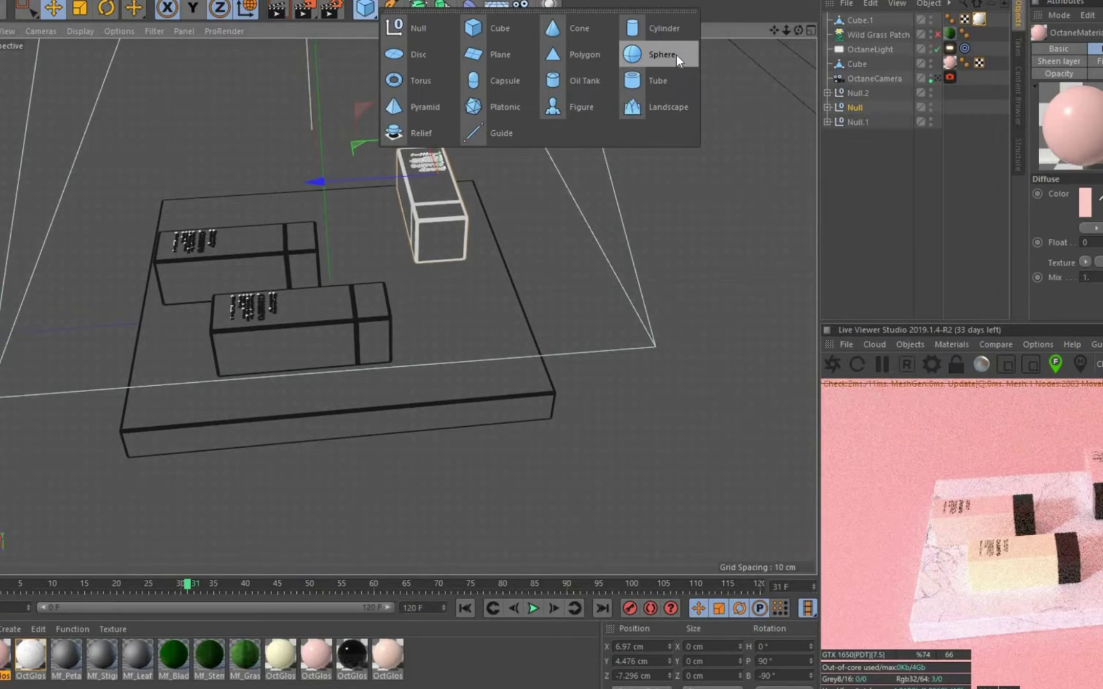
{"action": "left_click", "coordinate": [676, 57]}
{"action": "middle_click", "coordinate": [206, 377]}
{"action": "middle_click", "coordinate": [575, 485]}
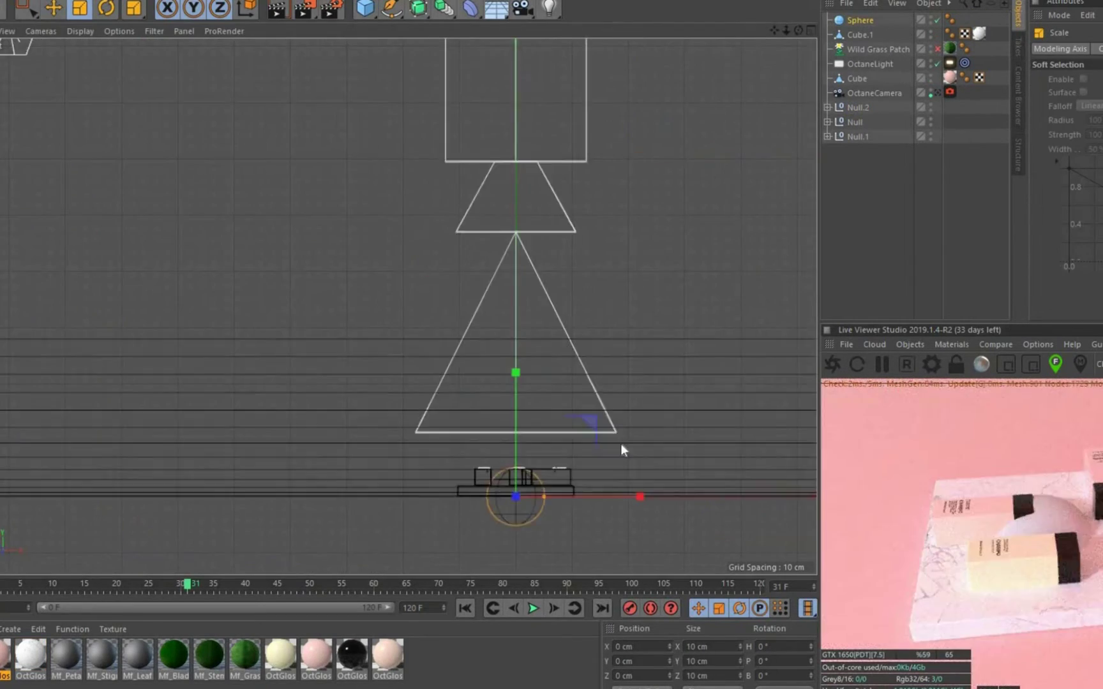
{"action": "scroll", "coordinate": [585, 498], "scroll_direction": "up", "scroll_amount": 5}
{"action": "right_click", "coordinate": [463, 357]}
{"action": "mouse_move", "coordinate": [451, 417]}
{"action": "left_mouse_down"}
{"action": "mouse_move", "coordinate": [531, 310]}
{"action": "mouse_move", "coordinate": [566, 316]}
{"action": "mouse_move", "coordinate": [540, 328]}
{"action": "left_mouse_up"}
{"action": "middle_click", "coordinate": [318, 247]}
{"action": "left_click_drag", "start_coordinate": [664, 191], "coordinate": [610, 192]}
{"action": "middle_click", "coordinate": [191, 159]}
{"action": "scroll", "coordinate": [475, 259], "scroll_direction": "up", "scroll_amount": 3}
Create a Volume Builder holding the sphere plus a new Cube.2 scaled to 44.2 cm
{"action": "left_click", "coordinate": [133, 7]}
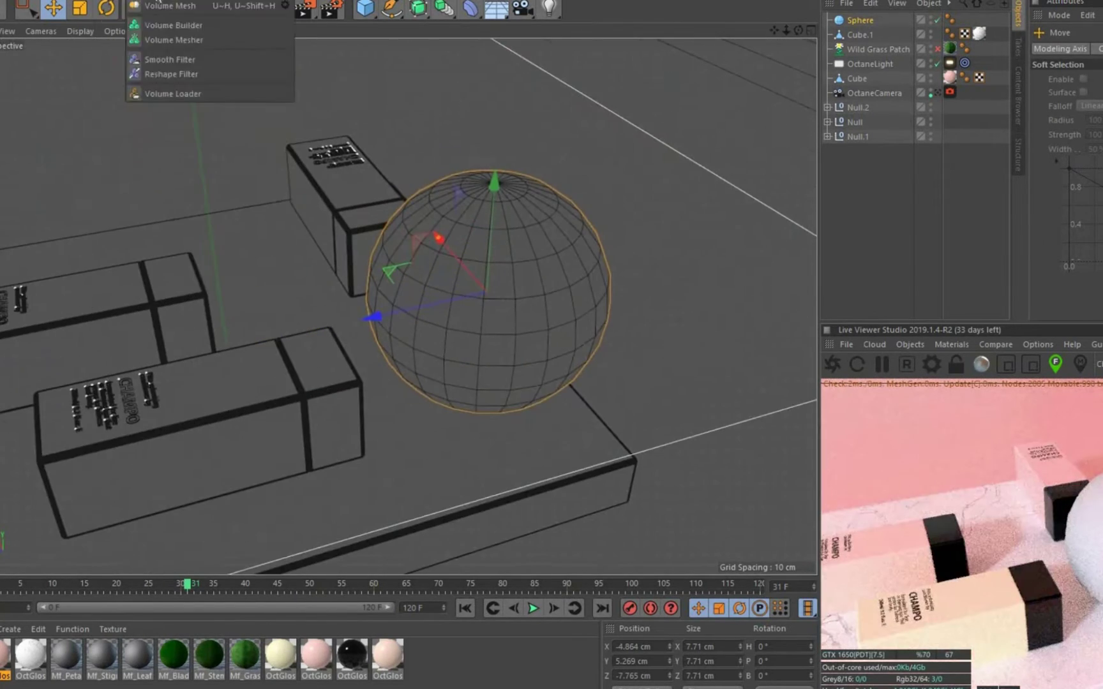
{"action": "left_click", "coordinate": [193, 29]}
{"action": "left_click_drag", "start_coordinate": [882, 34], "coordinate": [872, 21]}
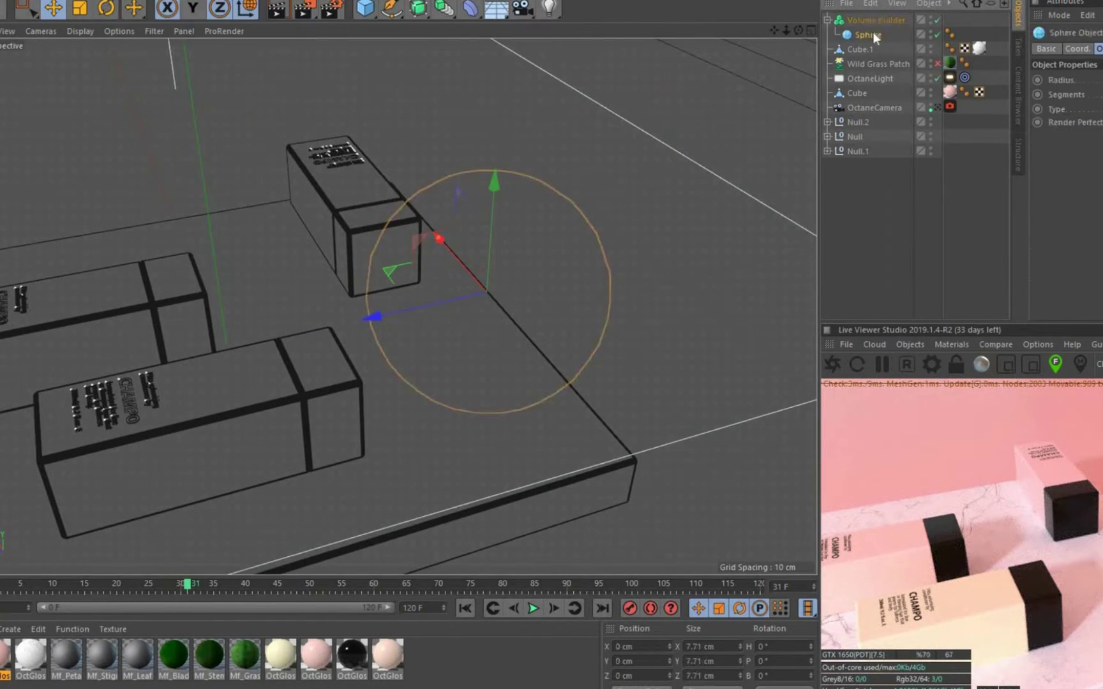
{"action": "left_click", "coordinate": [366, 8]}
{"action": "key", "text": "t"}
{"action": "left_click_drag", "start_coordinate": [793, 62], "coordinate": [160, 414]}
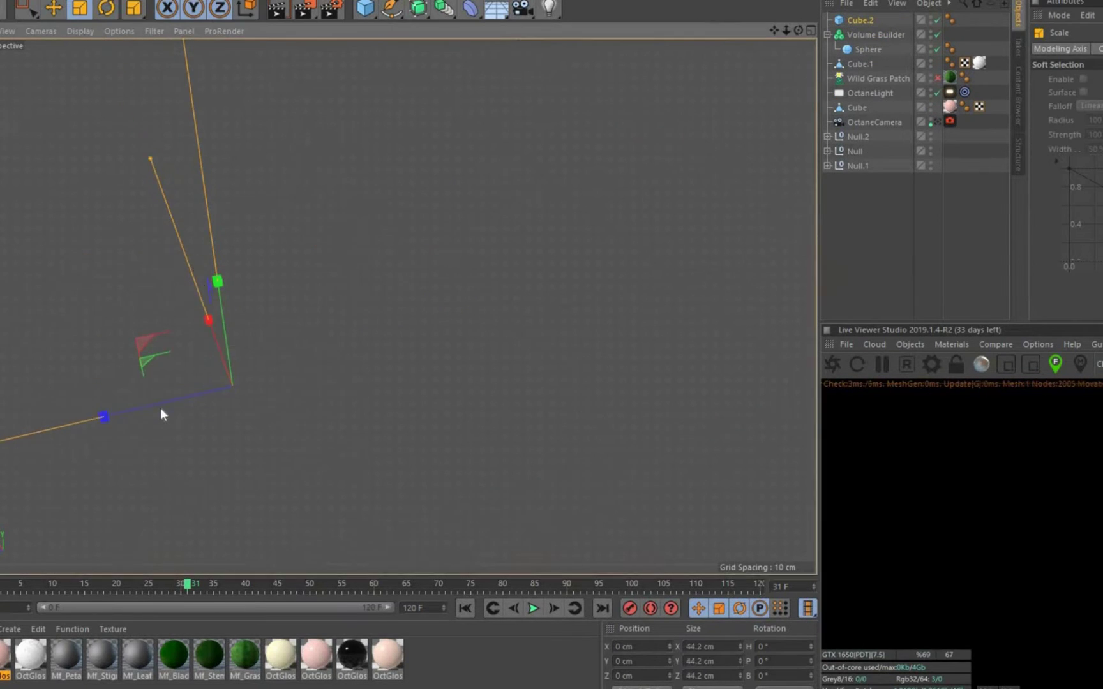
{"action": "scroll", "coordinate": [160, 414], "scroll_direction": "down", "scroll_amount": 5}
{"action": "key", "text": "e"}
{"action": "left_click_drag", "start_coordinate": [860, 20], "coordinate": [871, 53]}
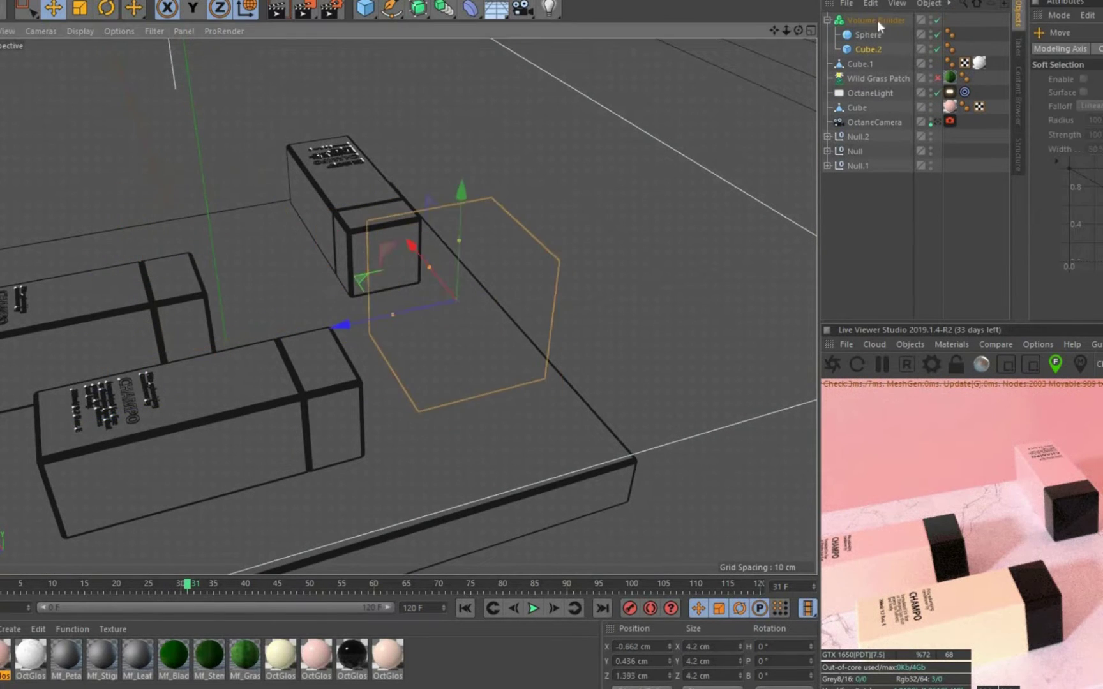
Convert the sphere and Cube.2 to polygon objects and inspect the volume builder's layers
{"action": "left_click", "coordinate": [876, 20]}
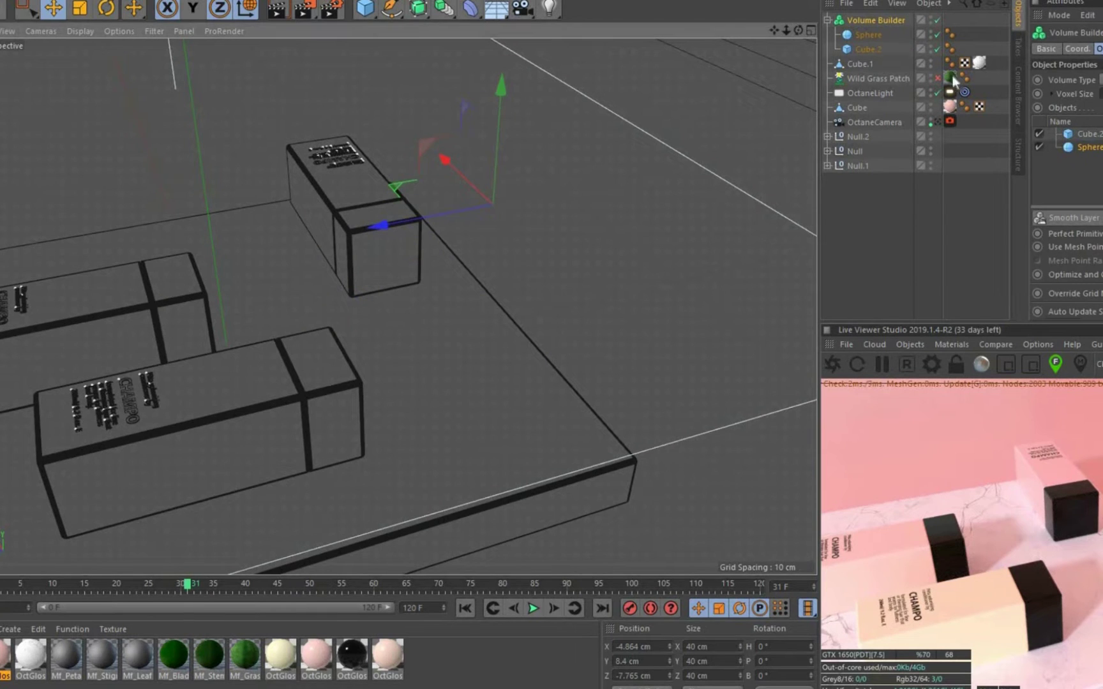
{"action": "left_click", "coordinate": [869, 49]}
{"action": "key", "text": "c"}
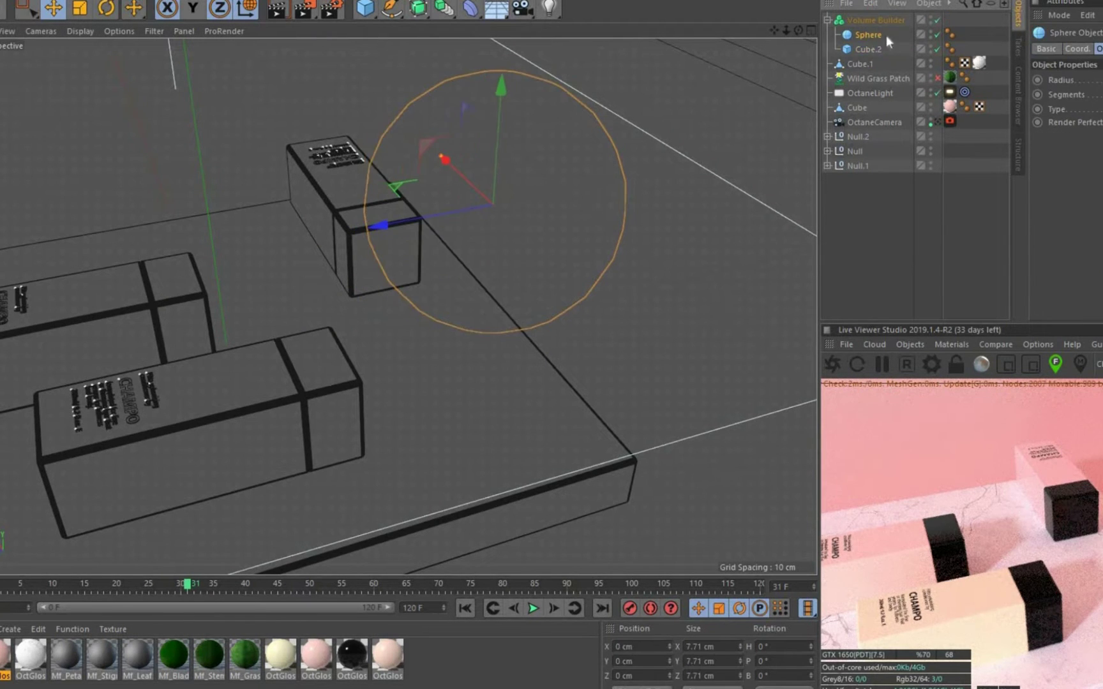
{"action": "left_click", "coordinate": [876, 20]}
{"action": "left_click", "coordinate": [1085, 134]}
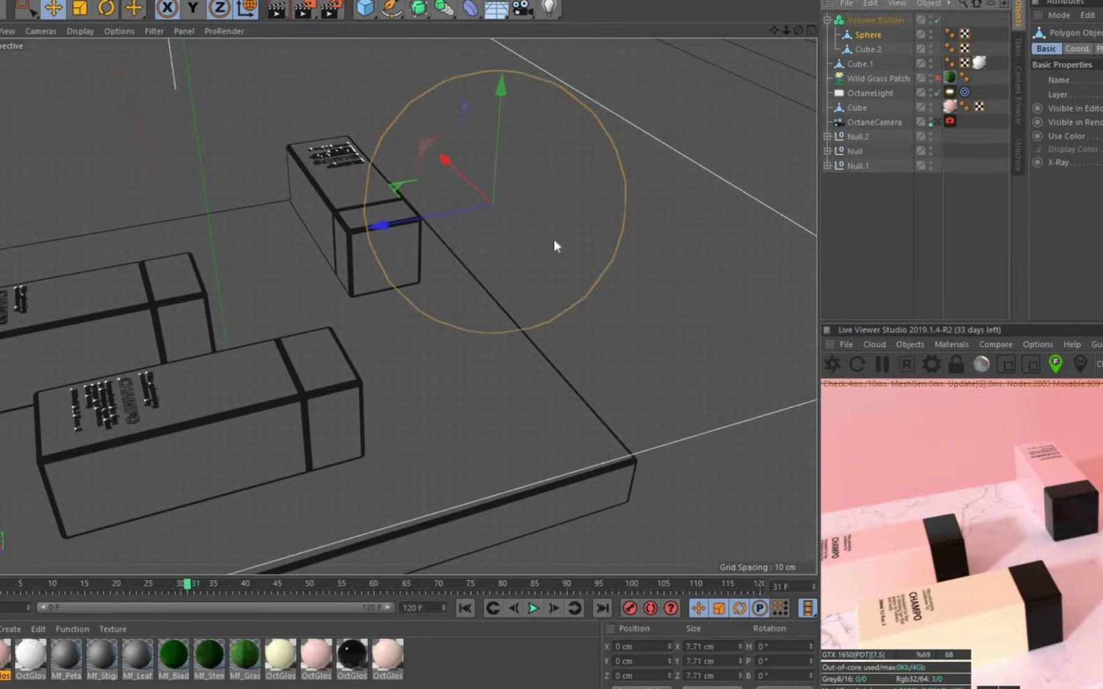
{"action": "right_click", "coordinate": [571, 233]}
{"action": "left_click", "coordinate": [618, 617]}
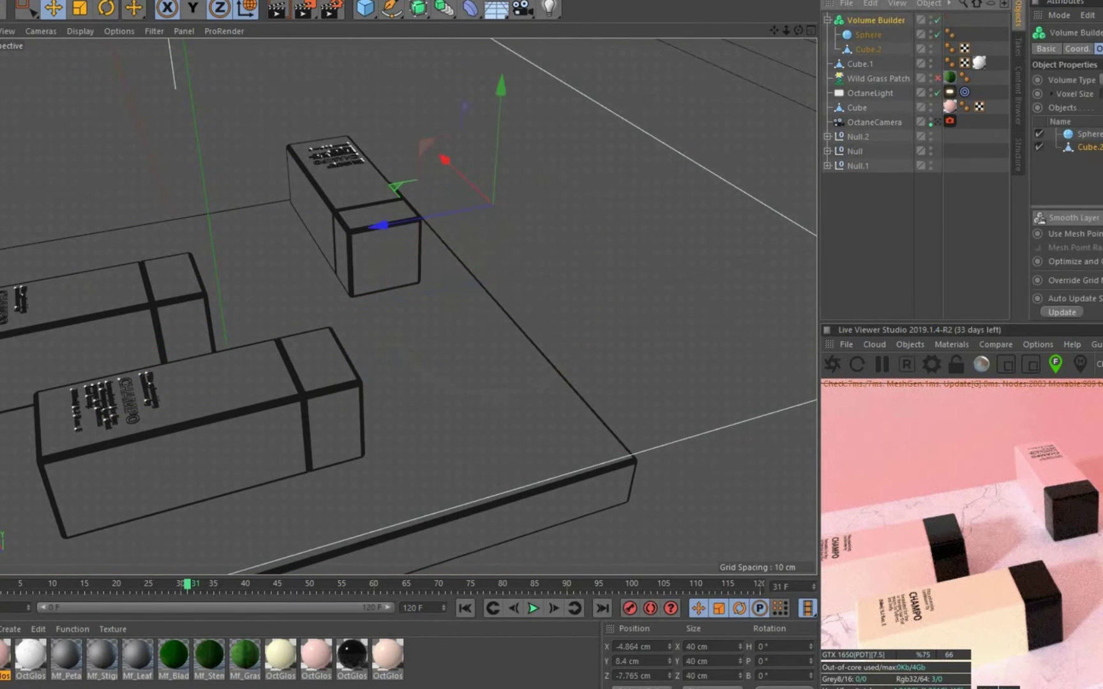
{"action": "left_click", "coordinate": [876, 20]}
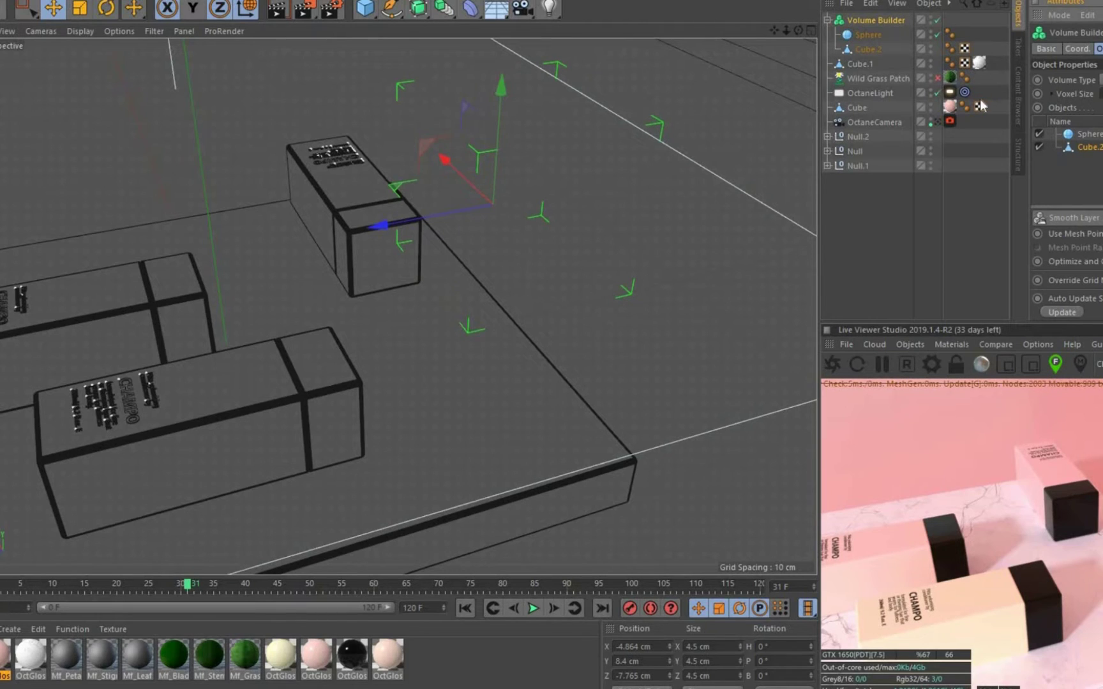
{"action": "left_click", "coordinate": [868, 49]}
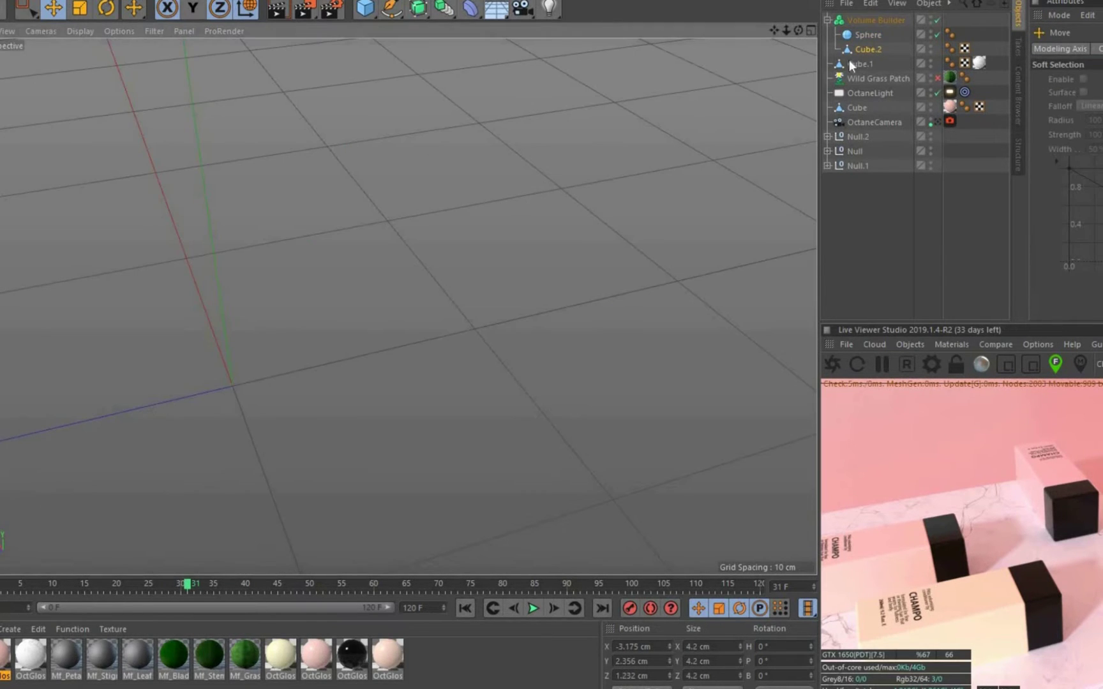
{"action": "left_click", "coordinate": [875, 20]}
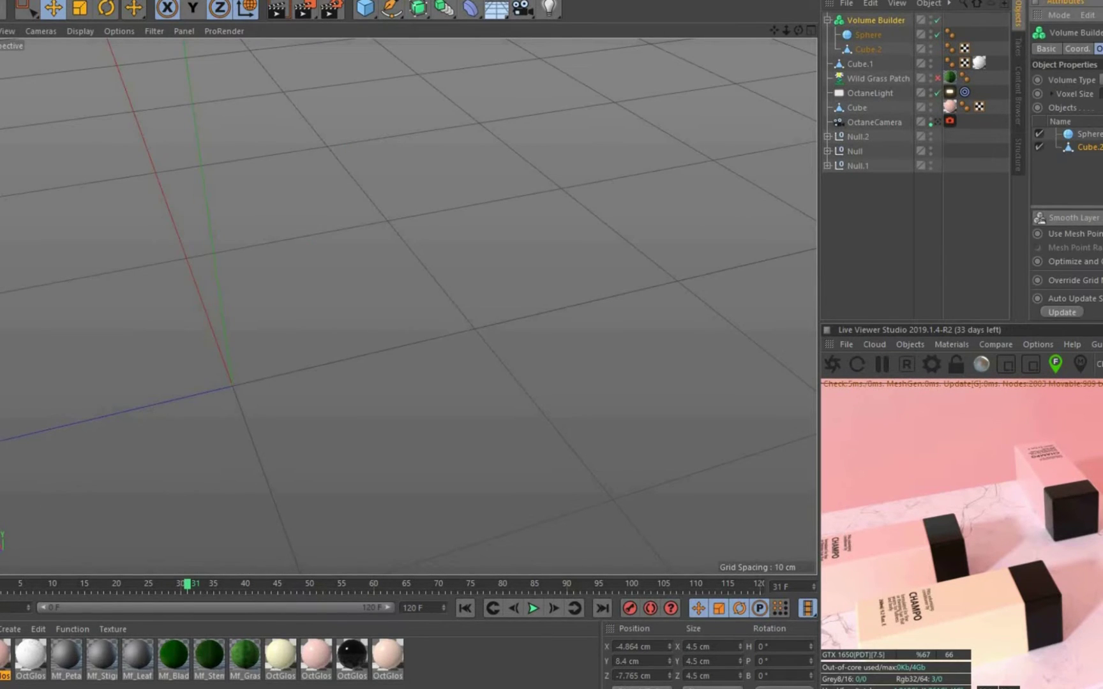
{"action": "left_click", "coordinate": [868, 34]}
Enlarge Cube.2 to about 145% in the four-view layout and reselect the volume builder
{"action": "mouse_move", "coordinate": [485, 253]}
{"action": "left_mouse_down", "text": "alt"}
{"action": "mouse_move", "coordinate": [351, 284]}
{"action": "mouse_move", "coordinate": [524, 224]}
{"action": "mouse_move", "coordinate": [447, 287]}
{"action": "mouse_move", "coordinate": [433, 318]}
{"action": "mouse_move", "coordinate": [392, 251]}
{"action": "mouse_move", "coordinate": [354, 281]}
{"action": "mouse_move", "coordinate": [386, 327]}
{"action": "mouse_move", "coordinate": [505, 290]}
{"action": "left_mouse_up", "text": "alt"}
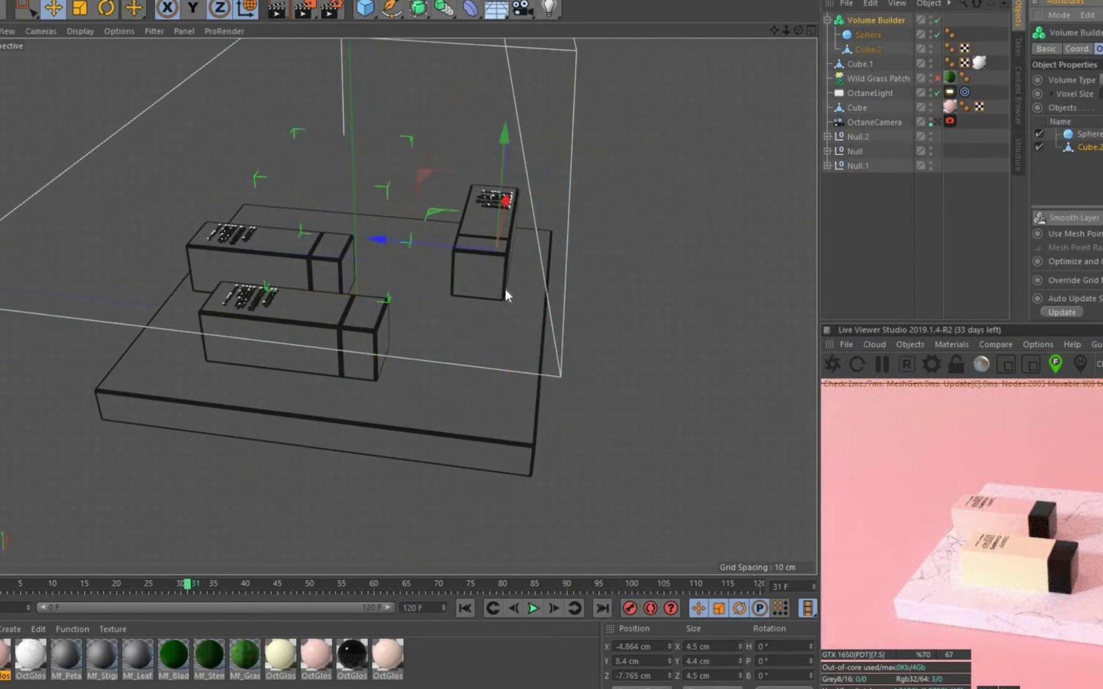
{"action": "middle_click", "coordinate": [482, 502]}
{"action": "scroll", "coordinate": [397, 312], "scroll_direction": "up", "scroll_amount": 2}
{"action": "left_click", "coordinate": [285, 164]}
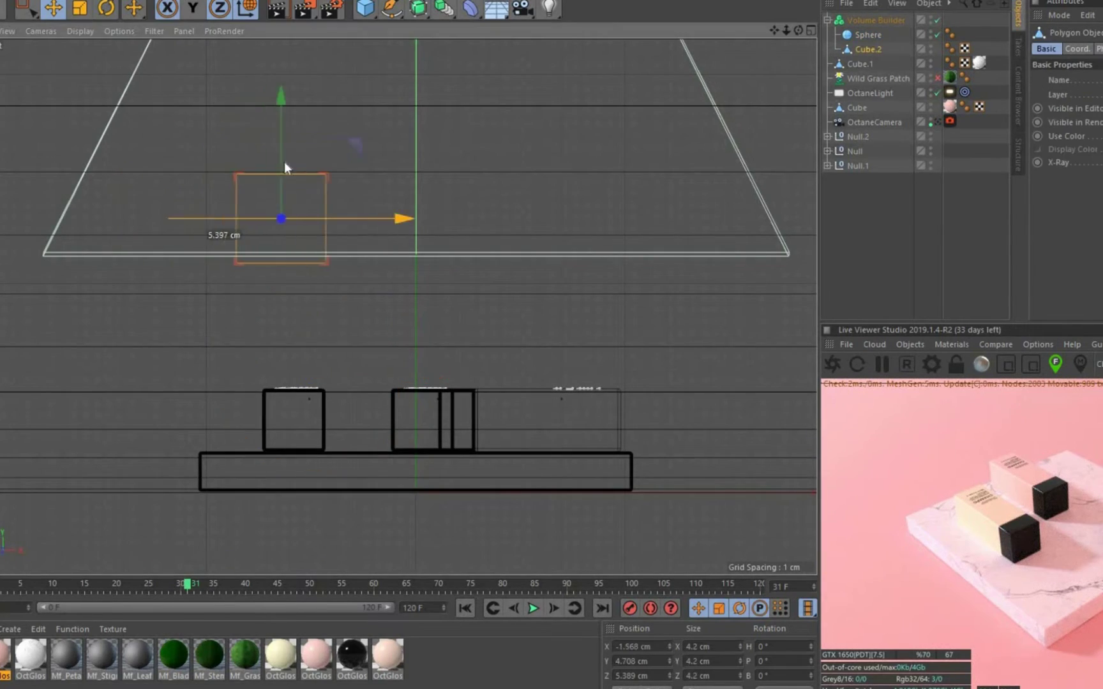
{"action": "key", "text": "t"}
{"action": "mouse_move", "coordinate": [284, 161]}
{"action": "left_mouse_down"}
{"action": "mouse_move", "coordinate": [357, 161]}
{"action": "mouse_move", "coordinate": [477, 313]}
{"action": "mouse_move", "coordinate": [453, 254]}
{"action": "left_mouse_up"}
{"action": "middle_click", "coordinate": [319, 259]}
{"action": "key", "text": "e"}
{"action": "left_click", "coordinate": [354, 195]}
{"action": "scroll", "coordinate": [413, 333], "scroll_direction": "up", "scroll_amount": 4}
{"action": "left_click", "coordinate": [875, 20]}
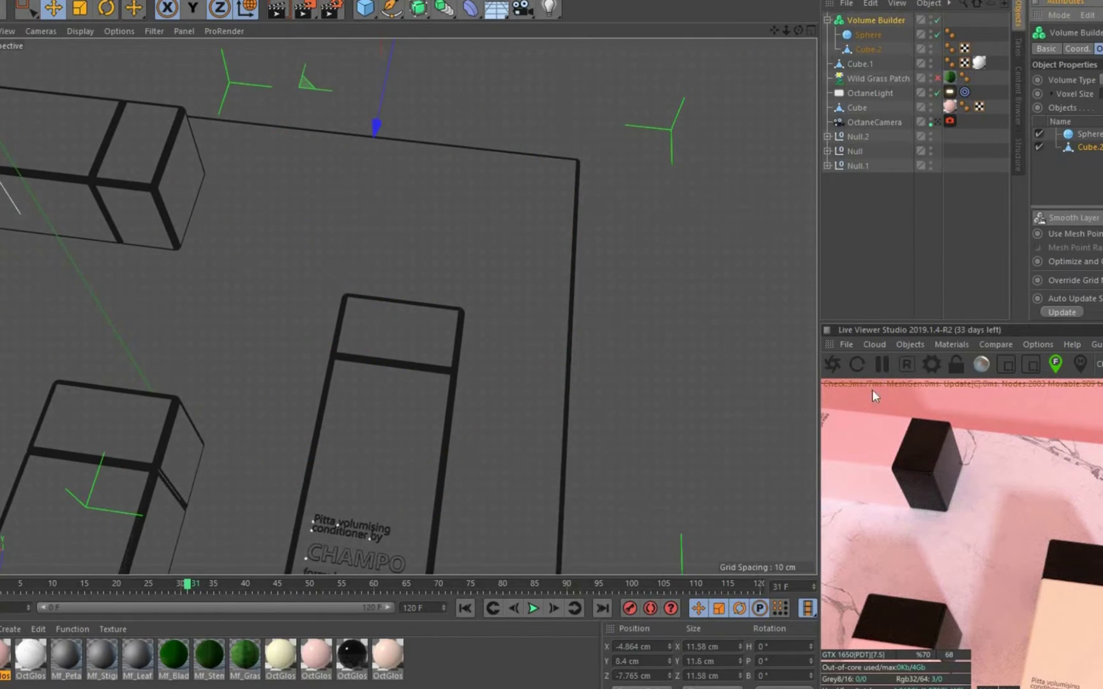
{"action": "mouse_move", "coordinate": [355, 428]}
{"action": "left_mouse_down", "text": "alt"}
{"action": "mouse_move", "coordinate": [397, 390]}
{"action": "mouse_move", "coordinate": [349, 399]}
{"action": "left_mouse_up", "text": "alt"}
Wrap the sphere and Cube.2 in a Boole to cut the bowl, then reposition the sphere
{"action": "left_click", "coordinate": [871, 34]}
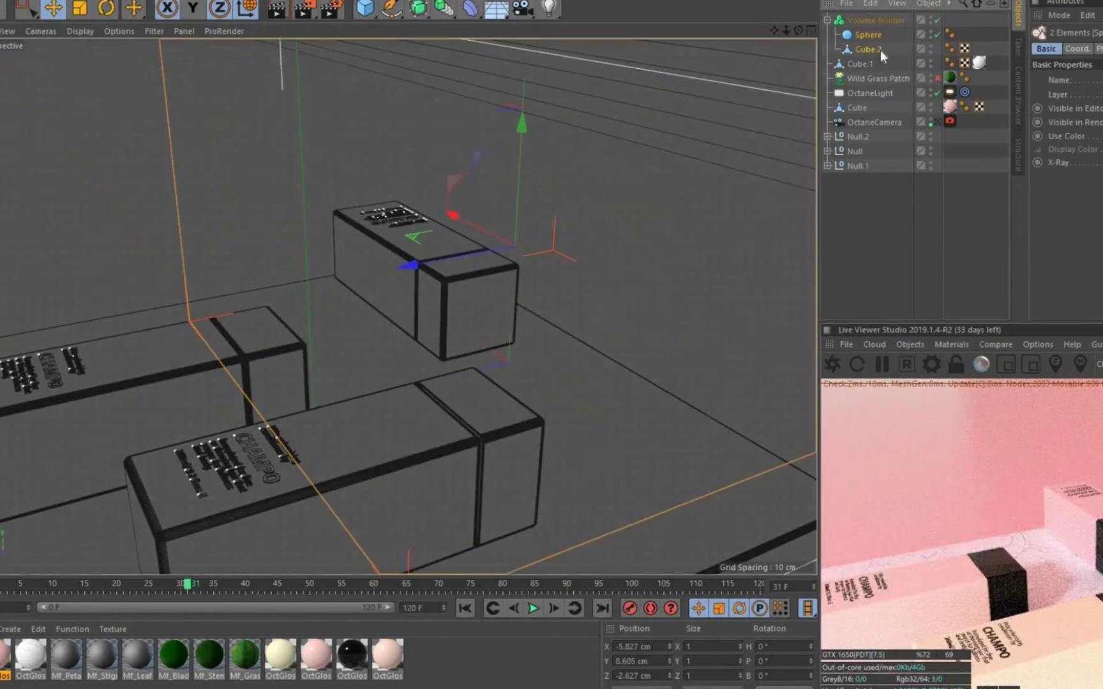
{"action": "left_click", "coordinate": [724, 28], "text": "alt"}
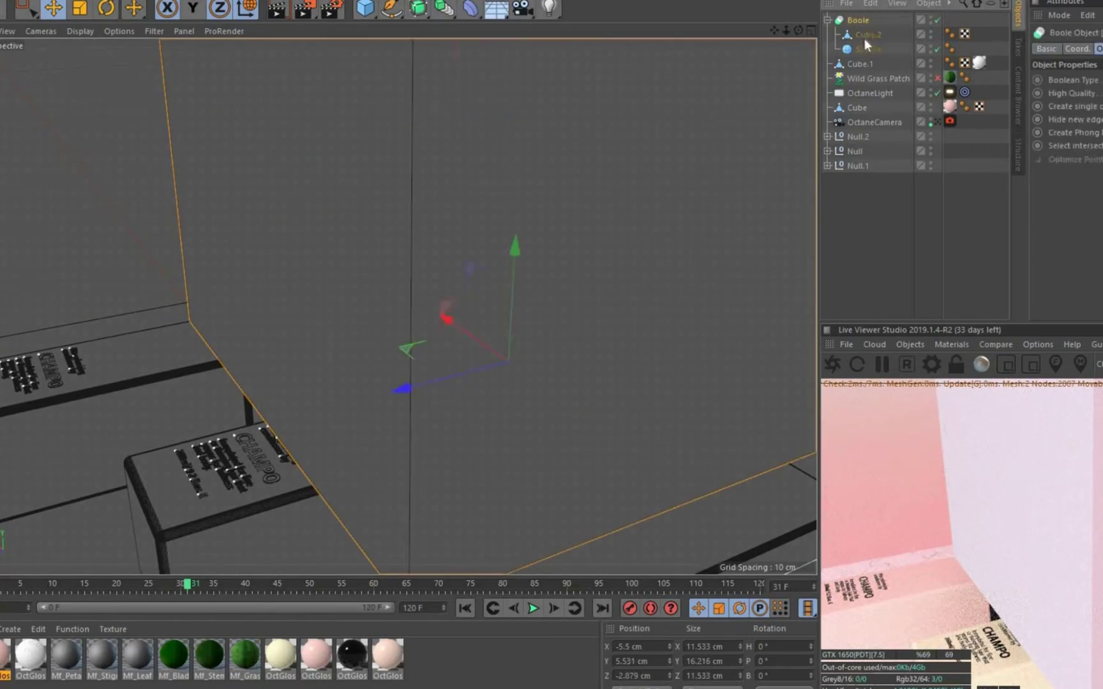
{"action": "scroll", "coordinate": [517, 337], "scroll_direction": "up", "scroll_amount": 5}
{"action": "left_click", "coordinate": [860, 48], "text": "ctrl"}
{"action": "mouse_move", "coordinate": [495, 232]}
{"action": "left_mouse_down", "text": "alt"}
{"action": "mouse_move", "coordinate": [451, 315]}
{"action": "mouse_move", "coordinate": [425, 303]}
{"action": "left_mouse_up", "text": "alt"}
{"action": "scroll", "coordinate": [292, 287], "scroll_direction": "up", "scroll_amount": 5}
{"action": "mouse_move", "coordinate": [292, 287]}
{"action": "left_mouse_down"}
{"action": "mouse_move", "coordinate": [395, 254]}
{"action": "mouse_move", "coordinate": [346, 250]}
{"action": "mouse_move", "coordinate": [442, 269]}
{"action": "left_mouse_up"}
{"action": "scroll", "coordinate": [333, 389], "scroll_direction": "up", "scroll_amount": 5}
Merge the bowl parts into one object with Connect Objects + Delete
{"action": "key", "text": "F4"}
{"action": "key", "text": "F5"}
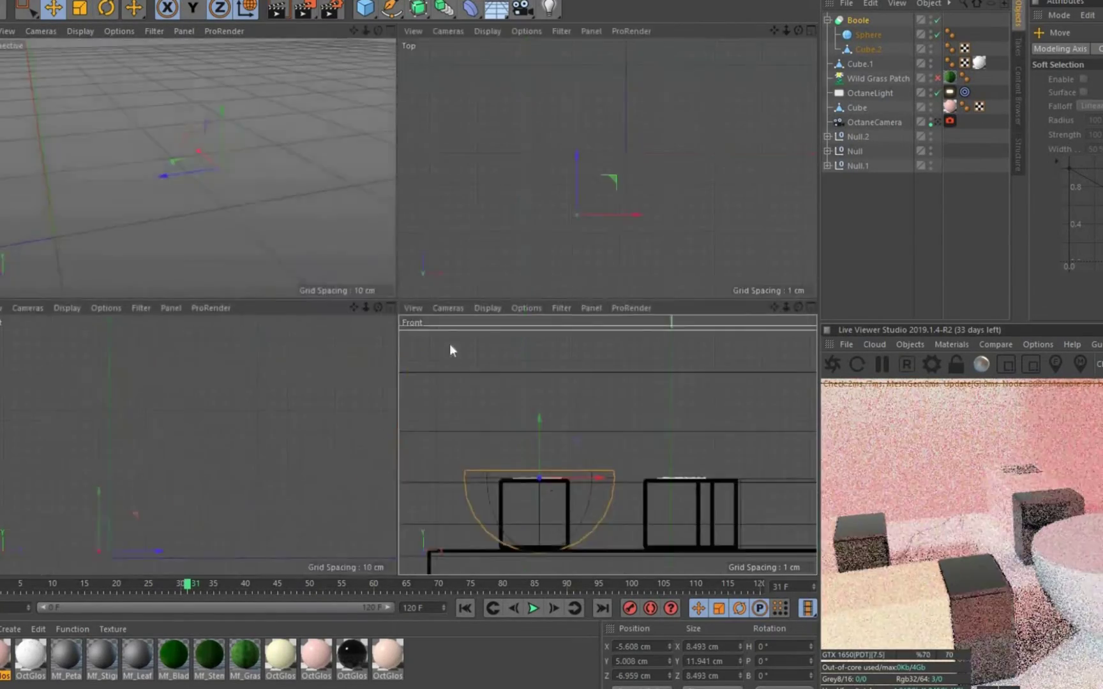
{"action": "key", "text": "F2"}
{"action": "right_click", "coordinate": [847, 32]}
{"action": "left_click", "coordinate": [919, 458]}
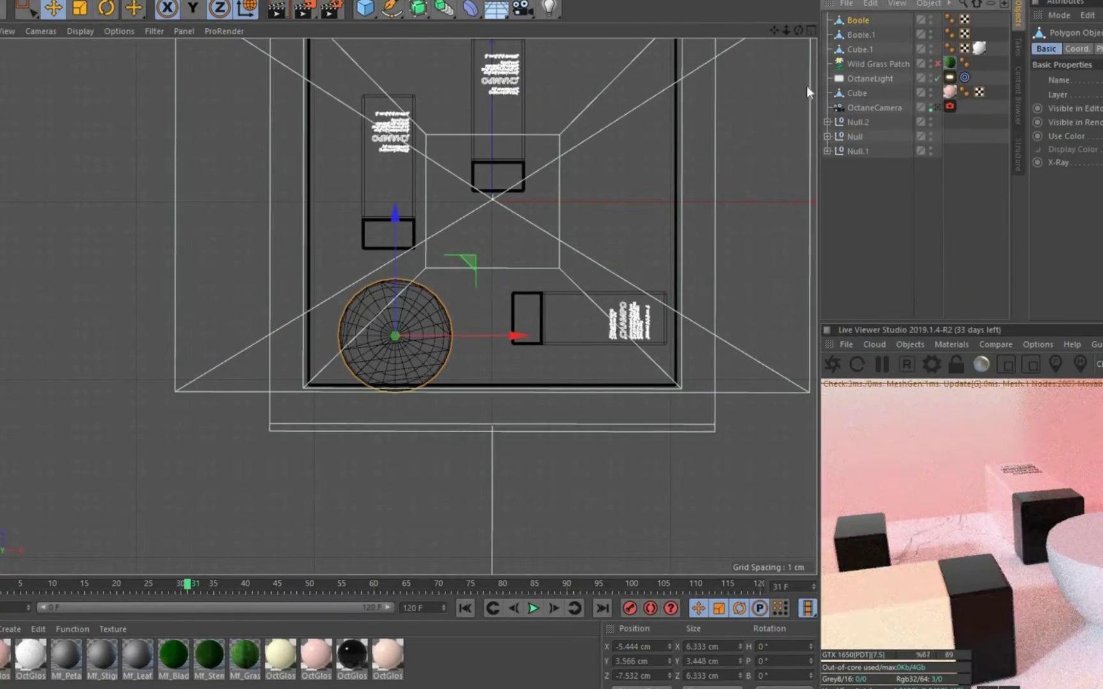
Lift the bowl slightly in the front view, then select both Boole pieces together
{"action": "key", "text": "F4"}
{"action": "scroll", "coordinate": [466, 335], "scroll_direction": "up", "scroll_amount": 2}
{"action": "mouse_move", "coordinate": [471, 326]}
{"action": "left_mouse_down"}
{"action": "mouse_move", "coordinate": [488, 332]}
{"action": "mouse_move", "coordinate": [474, 210]}
{"action": "mouse_move", "coordinate": [464, 253]}
{"action": "left_mouse_up"}
{"action": "key", "text": "t"}
{"action": "key", "text": "e"}
{"action": "key", "text": "F1"}
{"action": "key", "text": "s"}
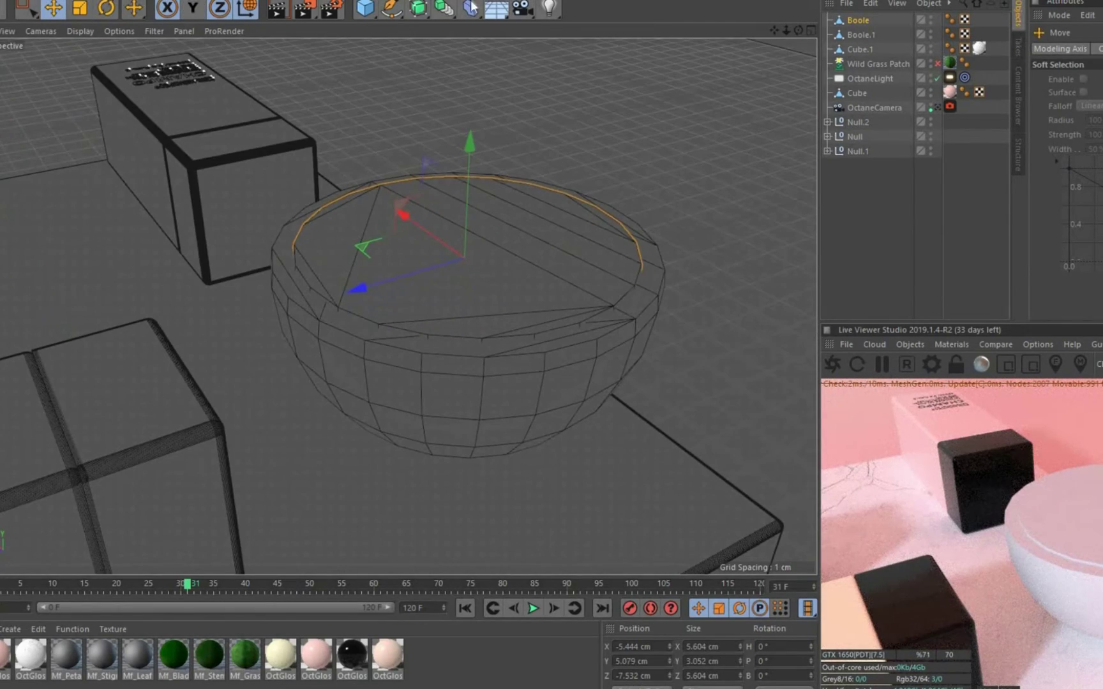
{"action": "left_click", "coordinate": [861, 34]}
{"action": "right_click", "coordinate": [498, 262]}
{"action": "key", "text": "Escape"}
Group both bowl pieces under a new Boole and make it an editable, connected mesh
{"action": "left_click", "coordinate": [861, 20], "text": "ctrl"}
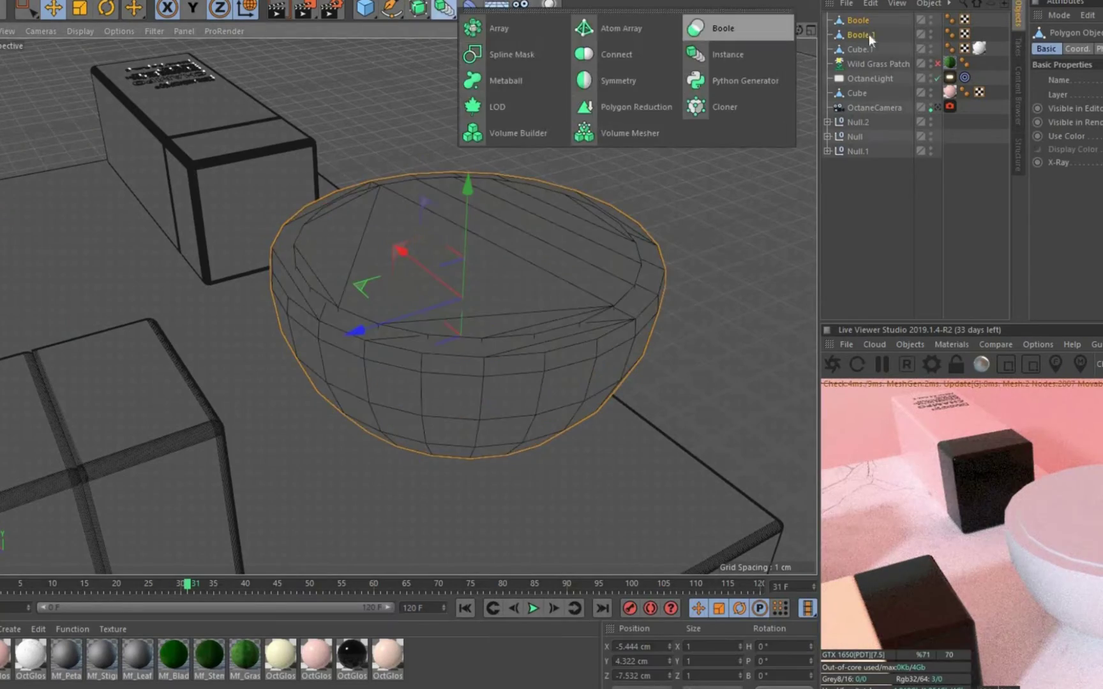
{"action": "left_click_drag", "start_coordinate": [418, 8], "coordinate": [766, 26], "text": "alt"}
{"action": "left_click_drag", "start_coordinate": [532, 287], "coordinate": [177, 50], "text": "alt"}
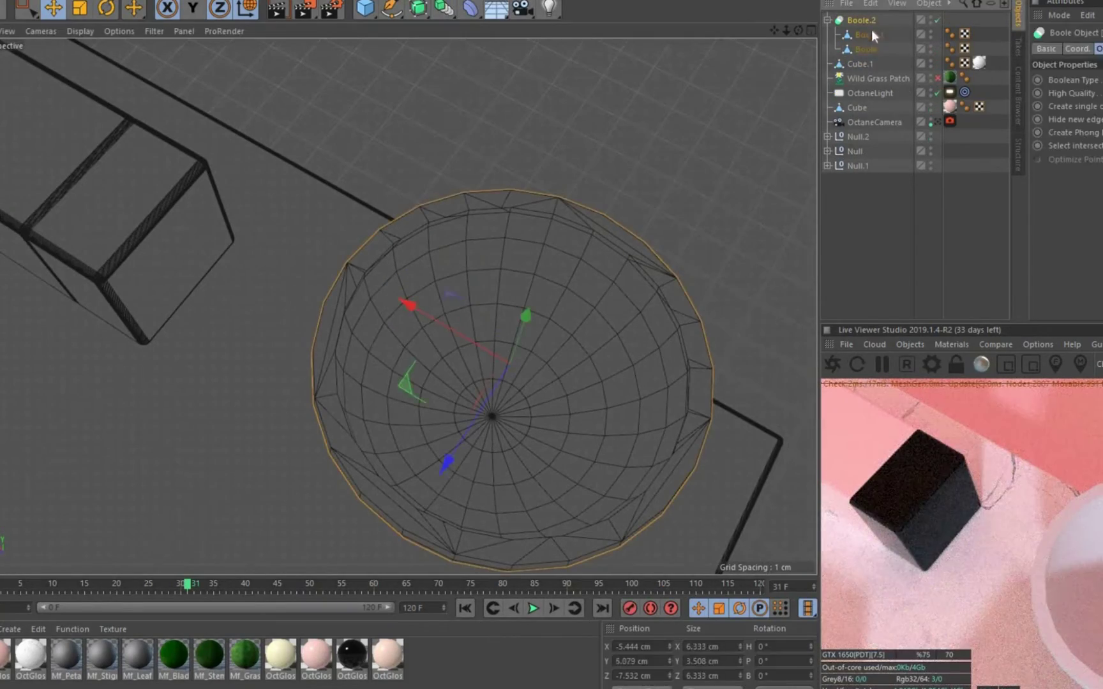
{"action": "key", "text": "c"}
{"action": "right_click", "coordinate": [472, 561]}
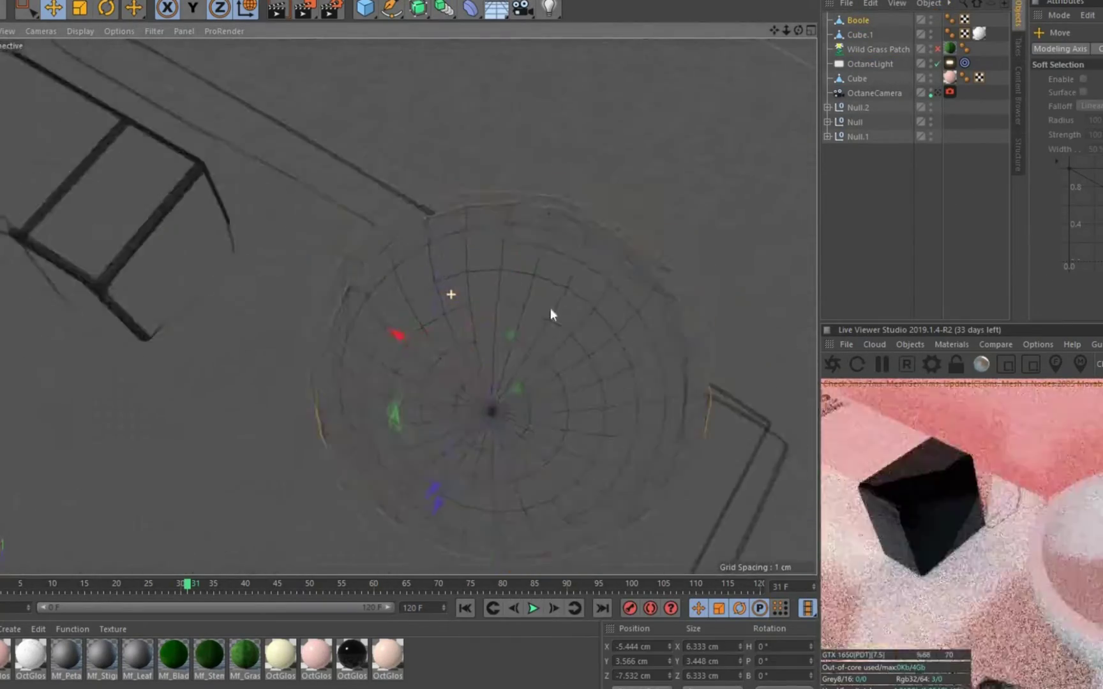
Load the WoodQuarteredChiffon colour texture into the Octane material's diffuse for the bowl
{"action": "double_click", "coordinate": [316, 654]}
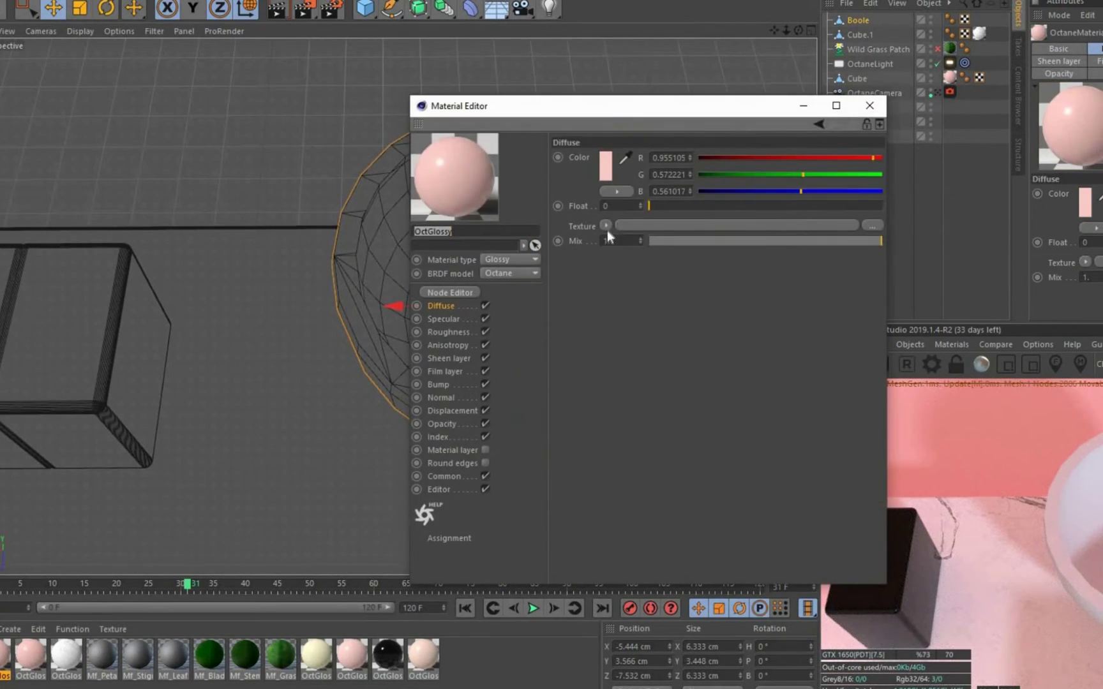
{"action": "left_click", "coordinate": [607, 230]}
{"action": "left_click", "coordinate": [180, 5]}
{"action": "double_click", "coordinate": [1051, 192]}
{"action": "double_click", "coordinate": [152, 77]}
{"action": "left_click", "coordinate": [115, 70]}
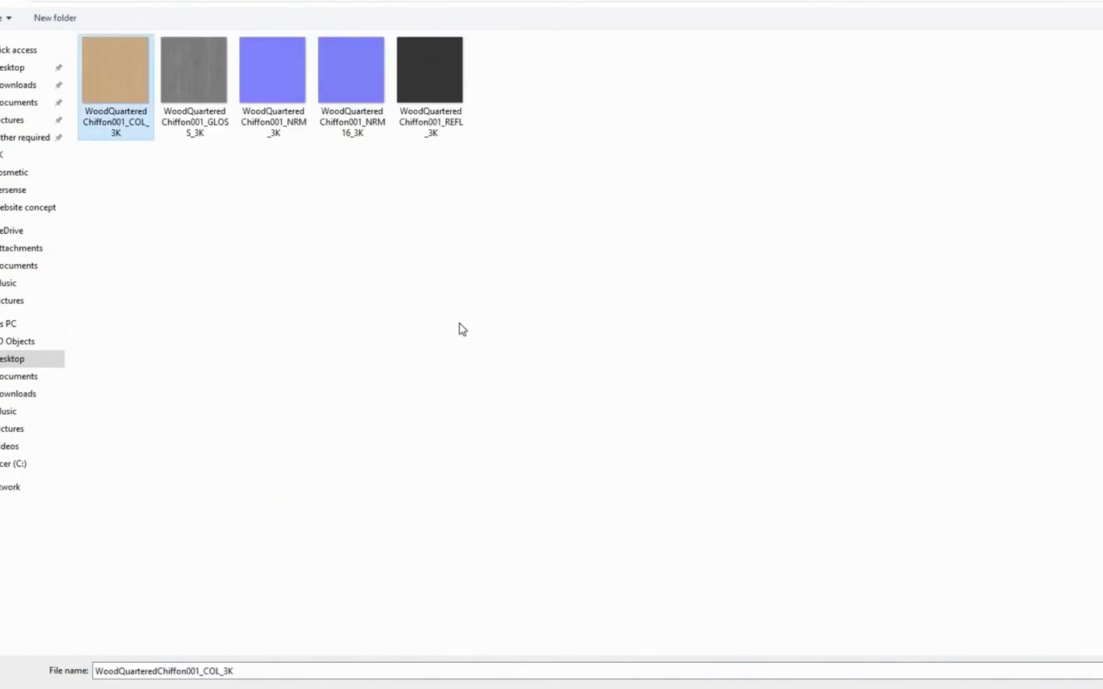
{"action": "key", "text": "Return"}
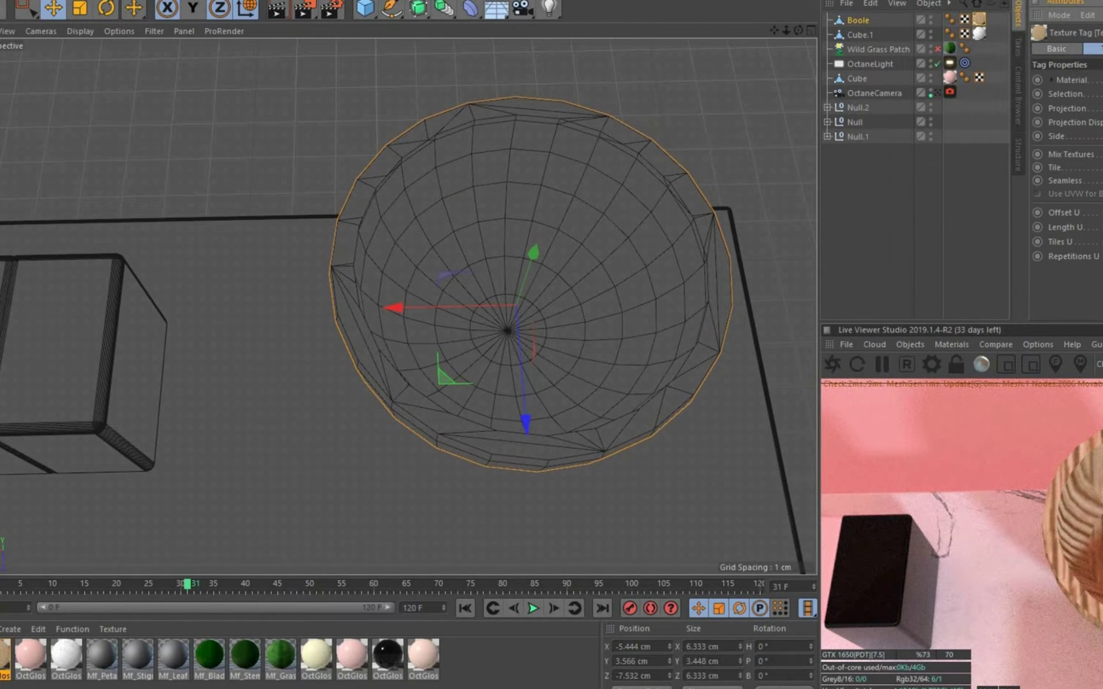
{"action": "key", "text": "t"}
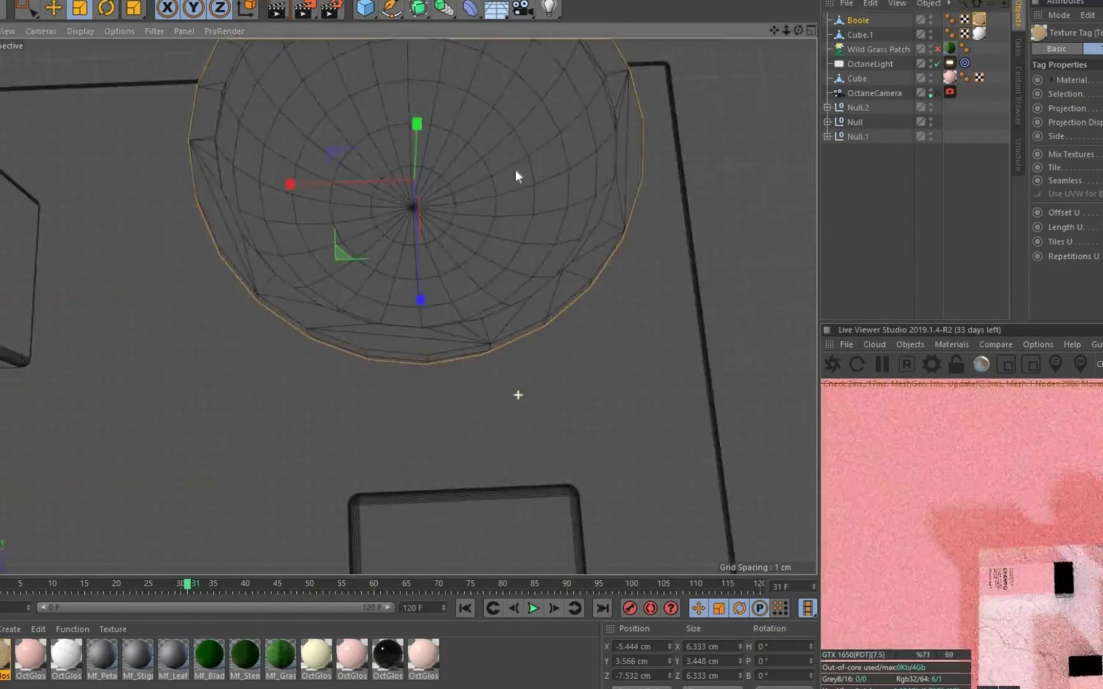
{"action": "left_click", "coordinate": [942, 51]}
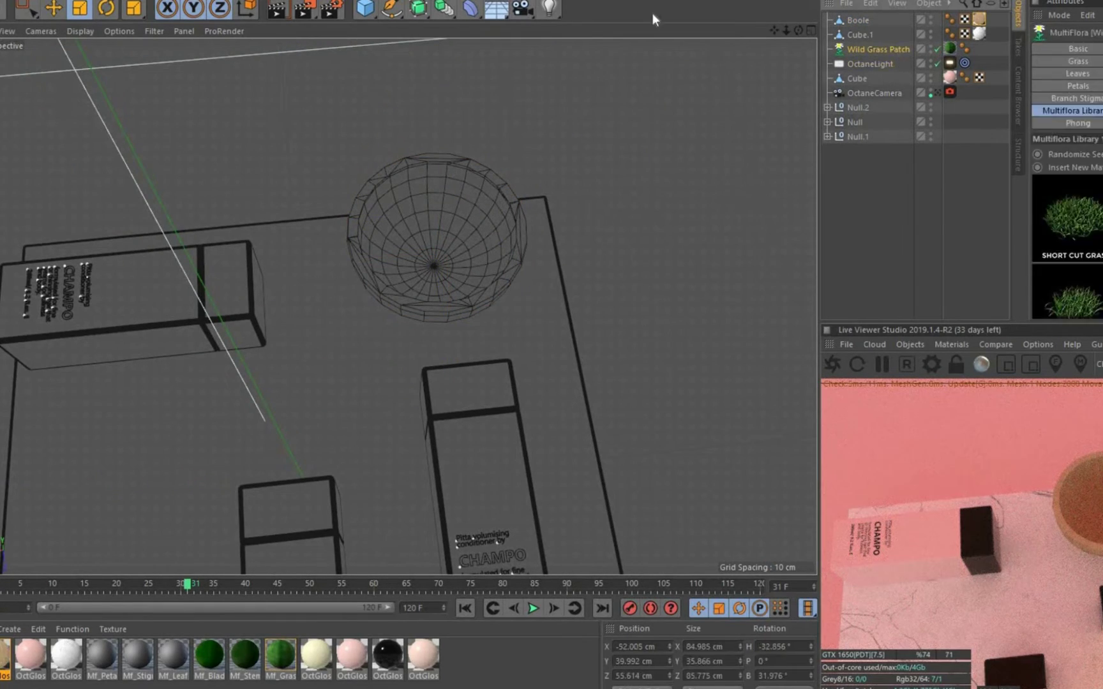
Replace Wild Grass Patch with a MultiFlora Clover plant and move it into the bowl
{"action": "key", "text": "Delete"}
{"action": "left_click", "coordinate": [723, 87]}
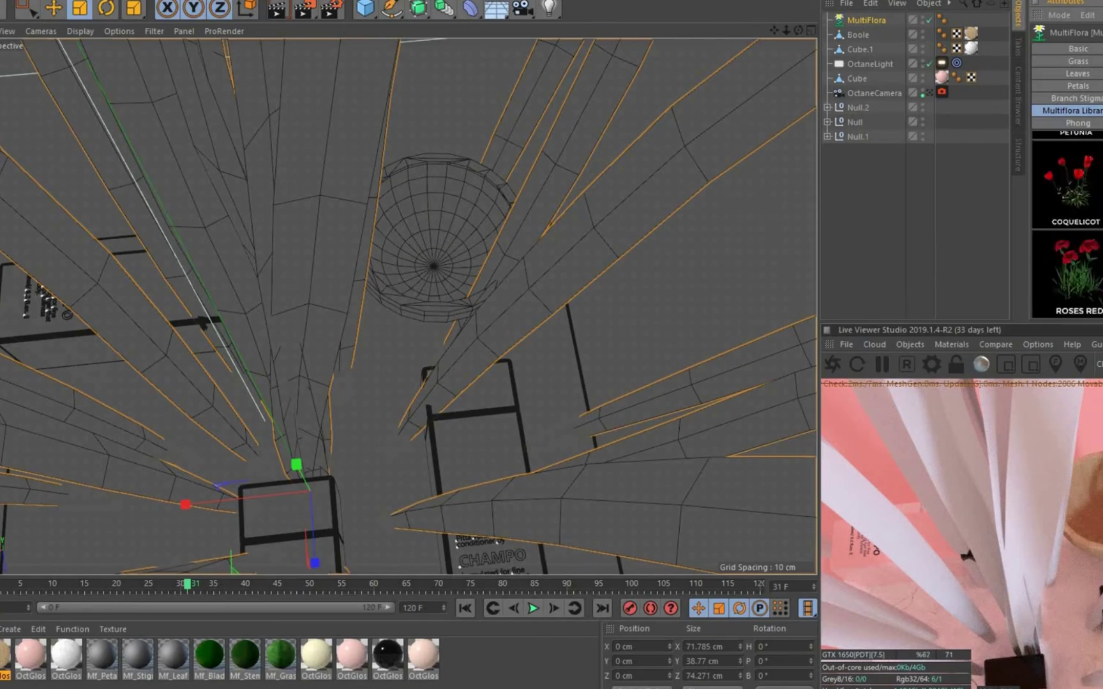
{"action": "left_click", "coordinate": [1089, 198]}
{"action": "key", "text": "o"}
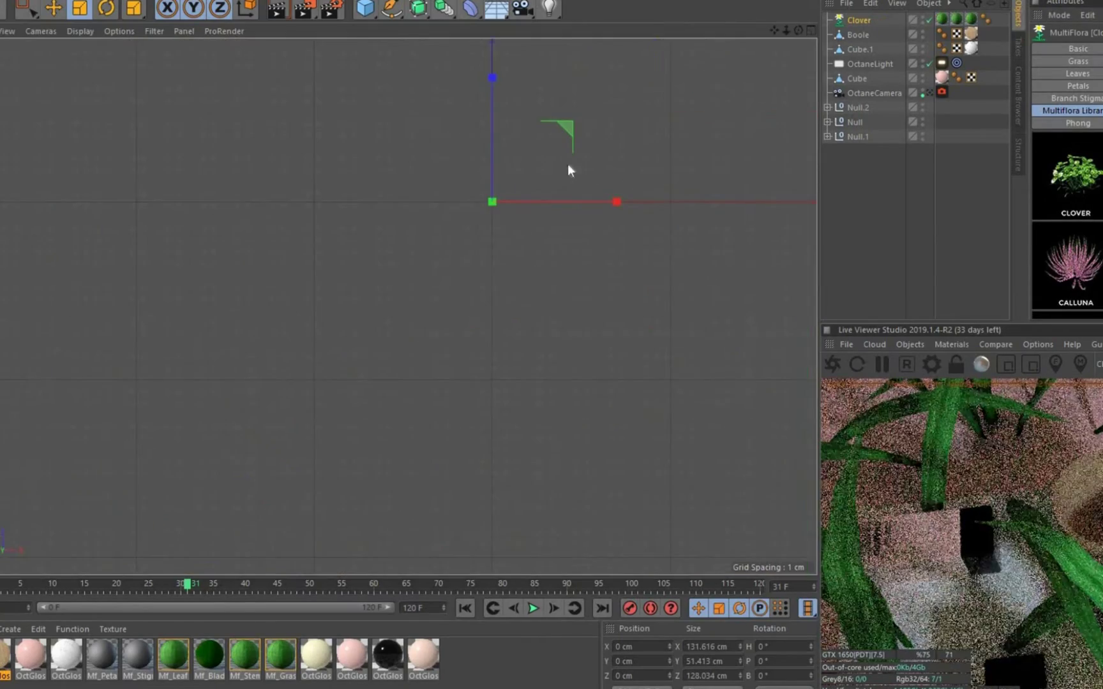
{"action": "scroll", "coordinate": [568, 163], "scroll_direction": "down", "scroll_amount": 10}
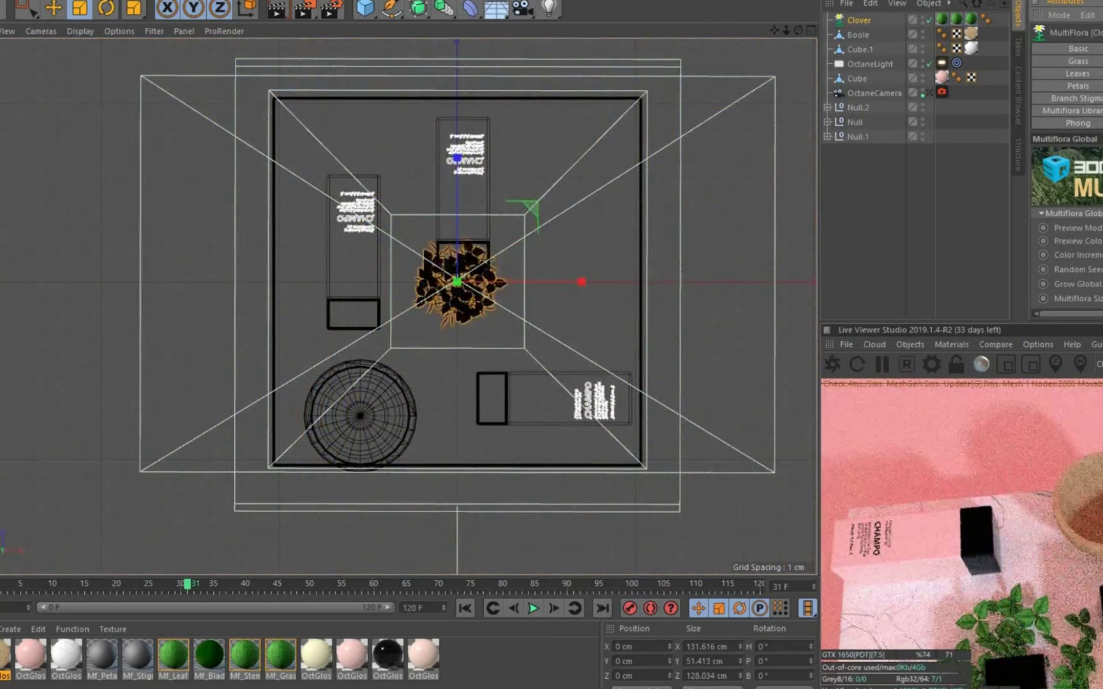
{"action": "key", "text": "e"}
{"action": "left_click_drag", "start_coordinate": [535, 207], "coordinate": [435, 332]}
{"action": "left_click_drag", "start_coordinate": [520, 413], "coordinate": [502, 236]}
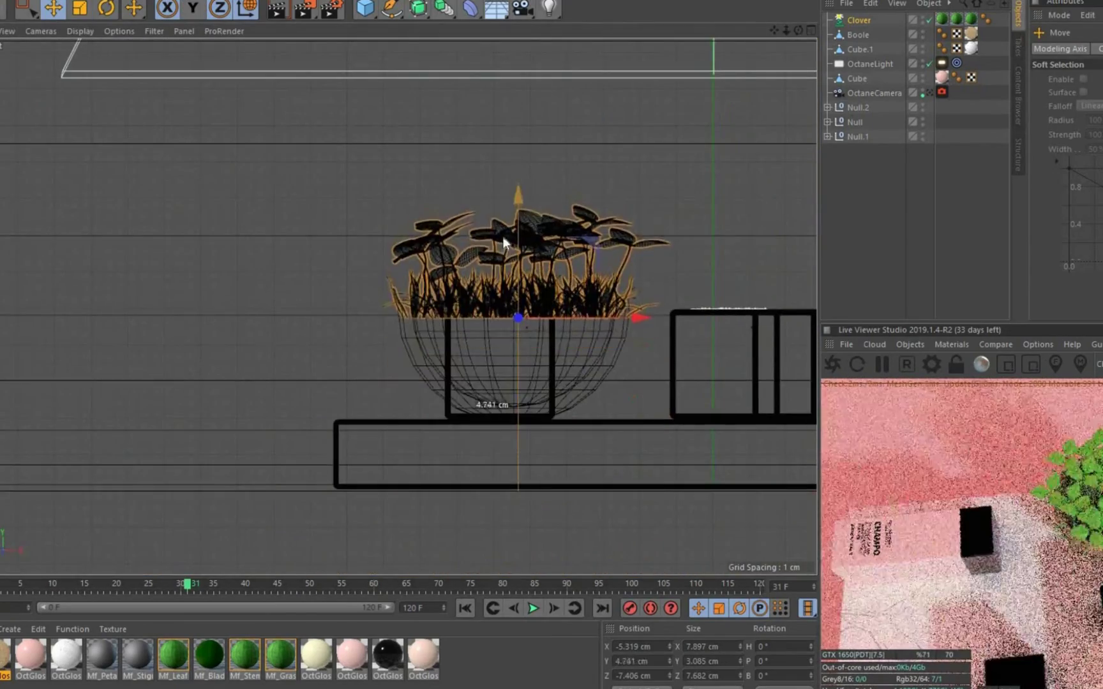
Orbit the perspective view to check the clover in the bowl from low and overhead angles
{"action": "middle_click", "coordinate": [503, 236]}
{"action": "key", "text": "F1"}
{"action": "scroll", "coordinate": [503, 242], "scroll_direction": "down", "scroll_amount": 5}
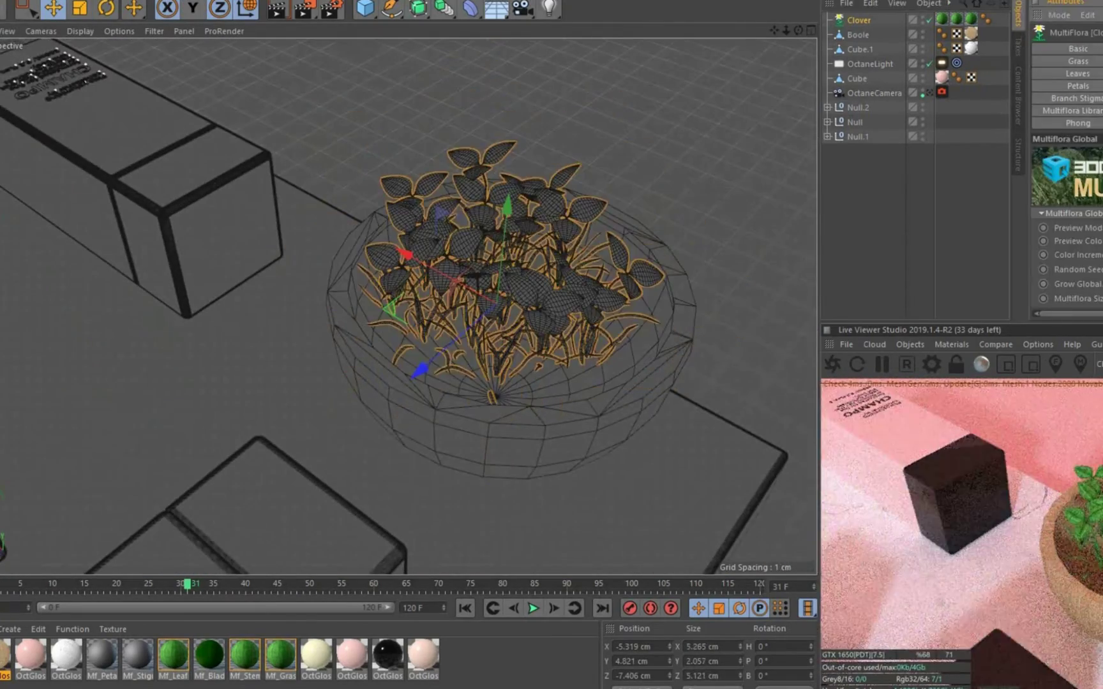
{"action": "mouse_move", "coordinate": [495, 278]}
{"action": "left_mouse_down", "text": "alt"}
{"action": "mouse_move", "coordinate": [507, 207]}
{"action": "mouse_move", "coordinate": [470, 113]}
{"action": "left_mouse_up", "text": "alt"}
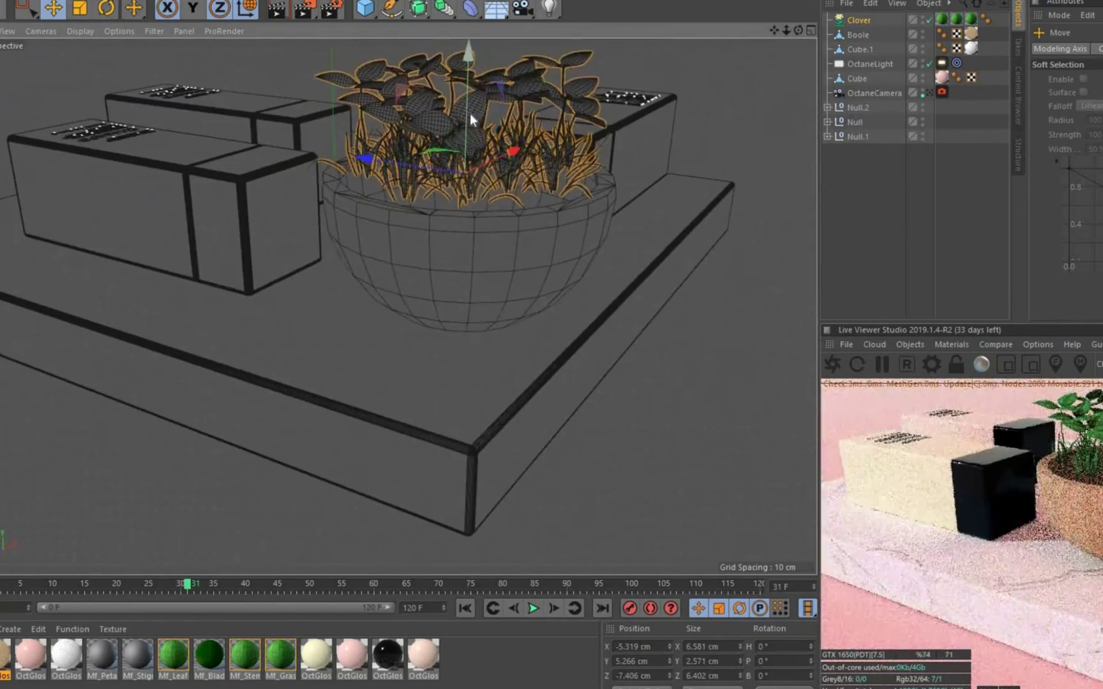
{"action": "left_click_drag", "start_coordinate": [537, 256], "coordinate": [583, 178], "text": "alt"}
{"action": "left_click", "coordinate": [365, 8]}
Add a sphere, scale it to about 6 cm, and place it in the bowl around the plant's base
{"action": "left_click", "coordinate": [665, 66]}
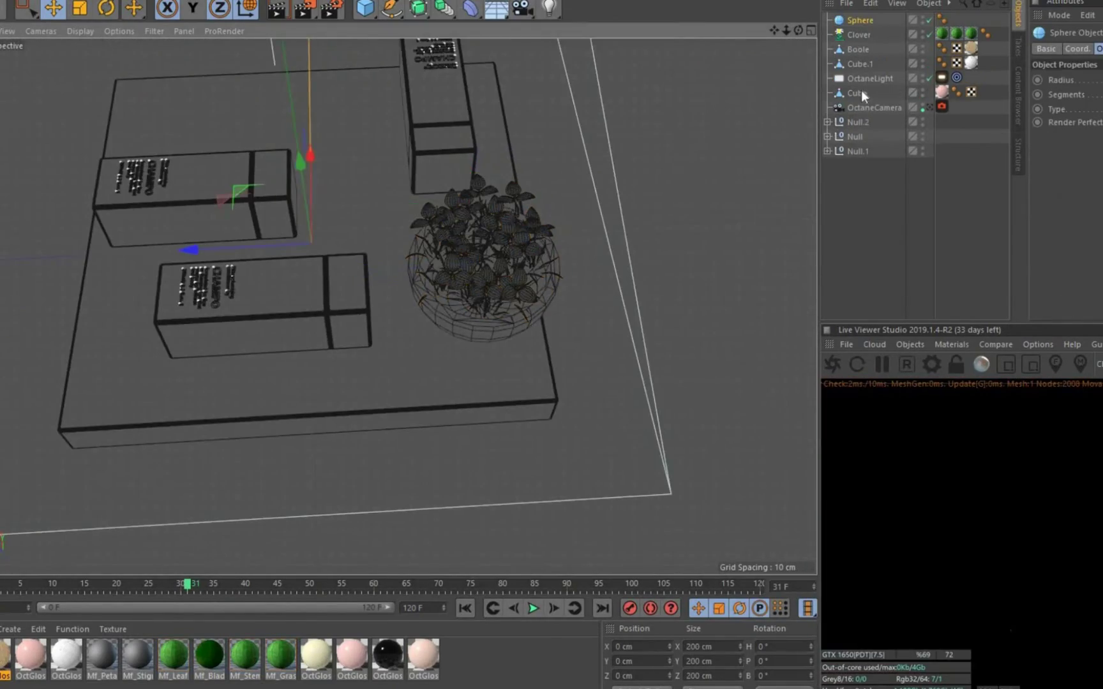
{"action": "middle_click", "coordinate": [549, 230]}
{"action": "left_click_drag", "start_coordinate": [529, 217], "coordinate": [438, 341]}
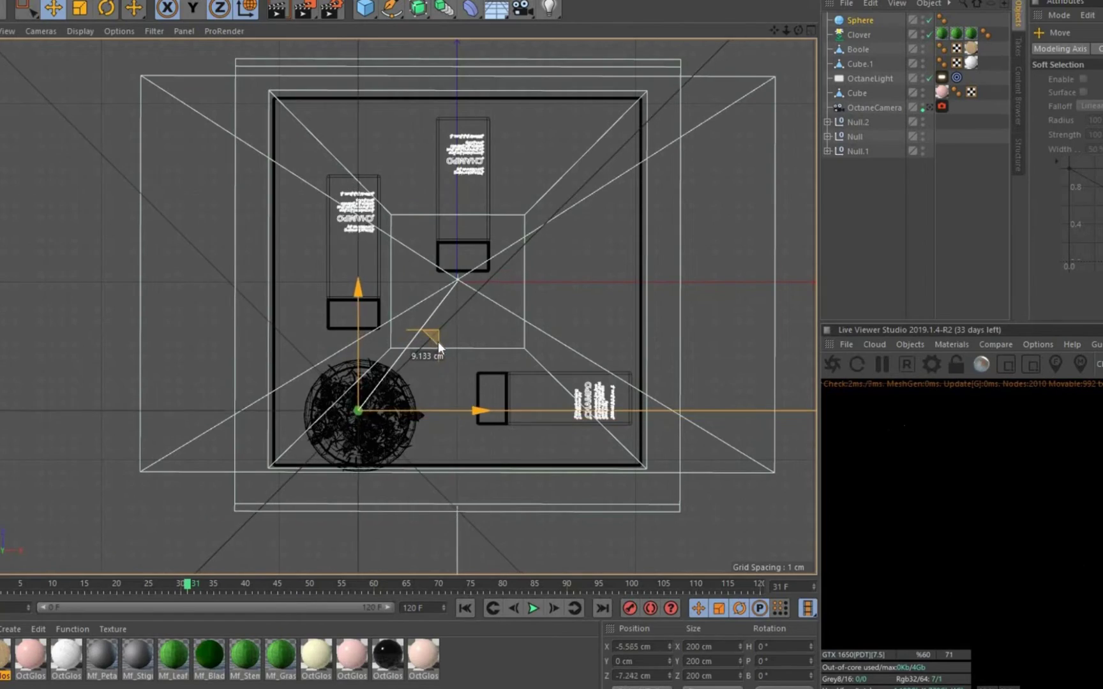
{"action": "key", "text": "t"}
{"action": "mouse_move", "coordinate": [372, 462]}
{"action": "left_mouse_down"}
{"action": "mouse_move", "coordinate": [305, 502]}
{"action": "mouse_move", "coordinate": [332, 485]}
{"action": "left_mouse_up"}
{"action": "key", "text": "F4"}
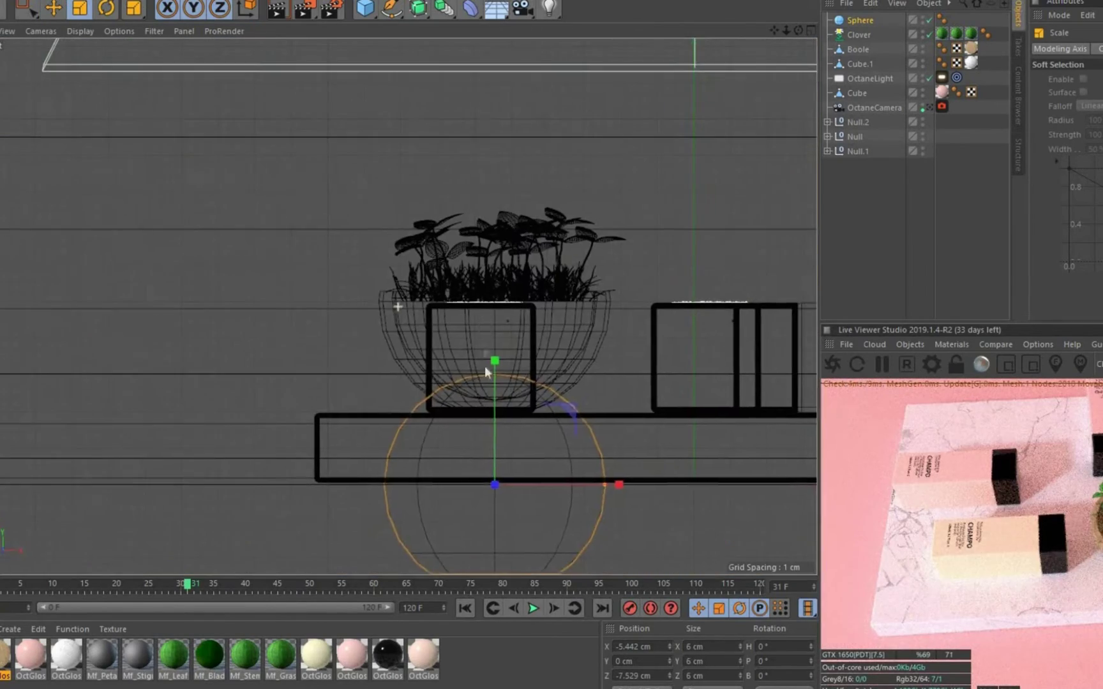
{"action": "left_click_drag", "start_coordinate": [484, 365], "coordinate": [498, 224]}
Shrink Cube.2, centre it over the bowl to cut the sphere, and combine both in a Boole
{"action": "left_click_drag", "start_coordinate": [763, 306], "coordinate": [391, 495]}
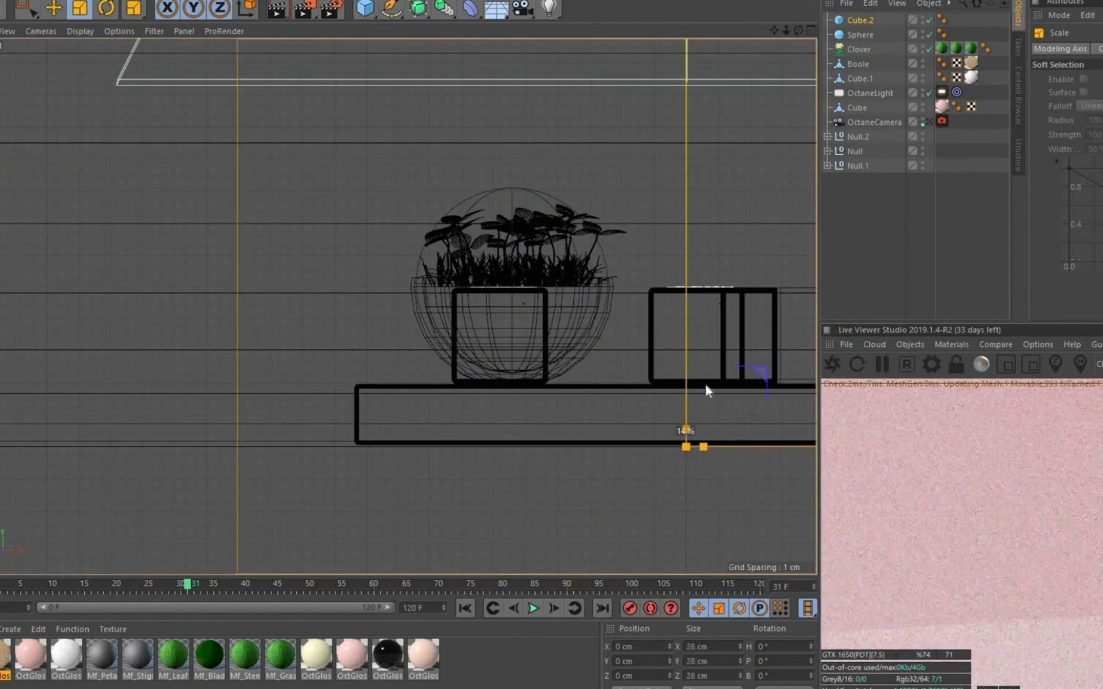
{"action": "left_click_drag", "start_coordinate": [706, 390], "coordinate": [701, 242]}
{"action": "key", "text": "e"}
{"action": "key", "text": "F2"}
{"action": "left_click_drag", "start_coordinate": [424, 207], "coordinate": [434, 338]}
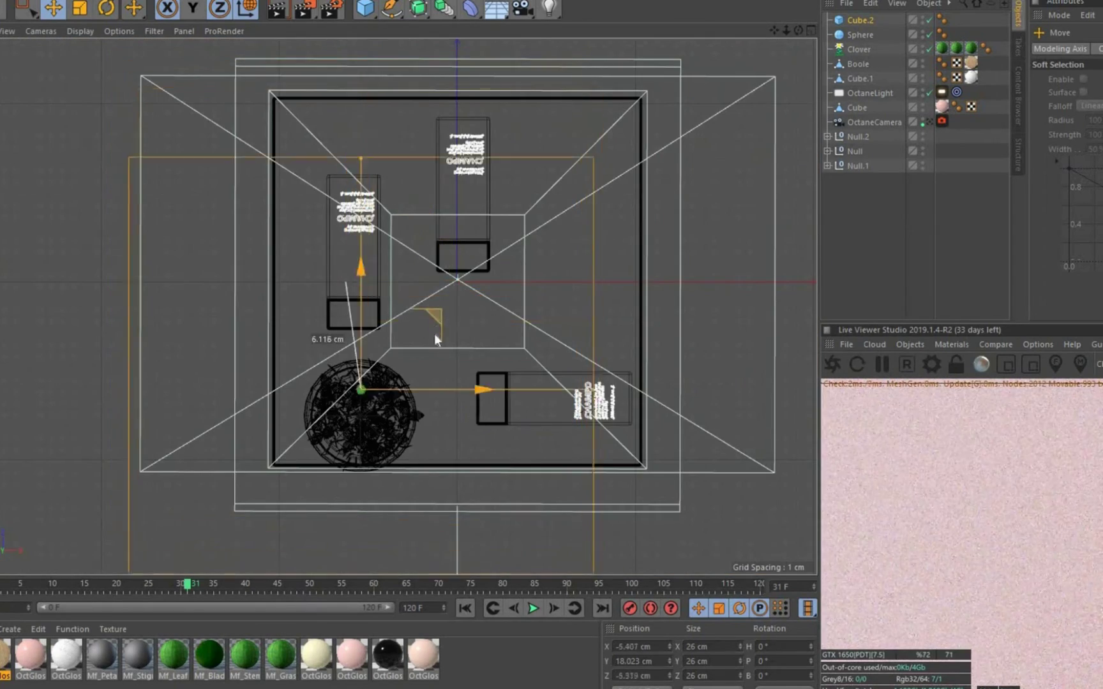
{"action": "key", "text": "F1"}
{"action": "left_click", "coordinate": [689, 30]}
{"action": "left_click_drag", "start_coordinate": [868, 49], "coordinate": [860, 19]}
{"action": "scroll", "coordinate": [360, 223], "scroll_direction": "up", "scroll_amount": 5}
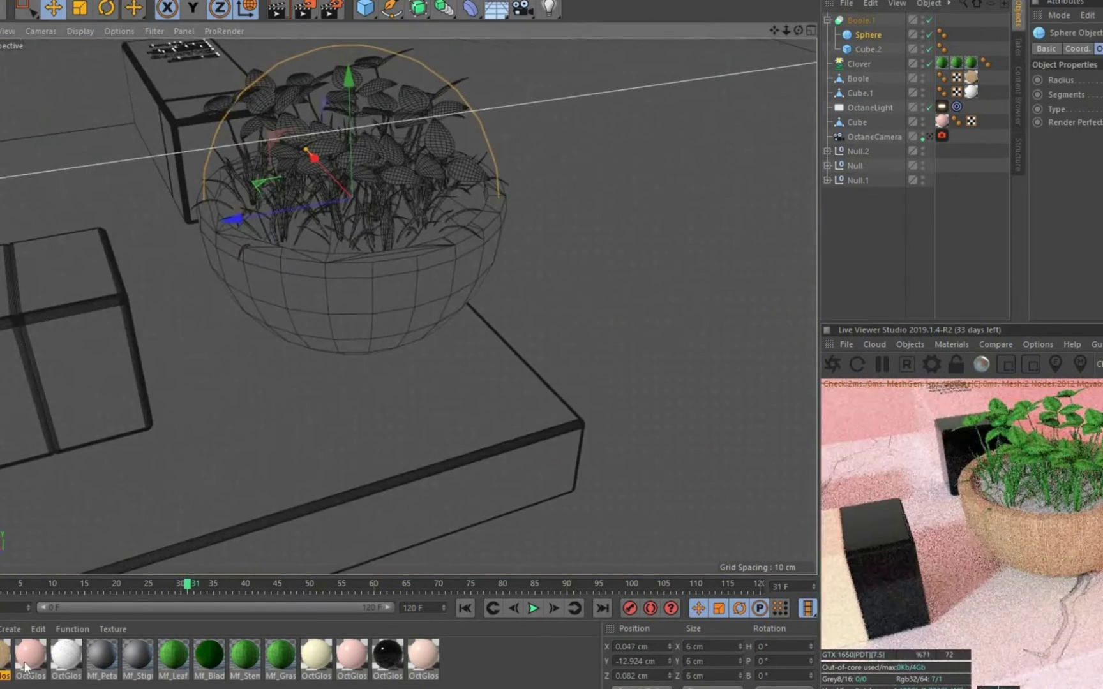
Give the fill material GroundForestMulch image textures with a DISP16 displacement map
{"action": "double_click", "coordinate": [24, 667]}
{"action": "left_click", "coordinate": [645, 232]}
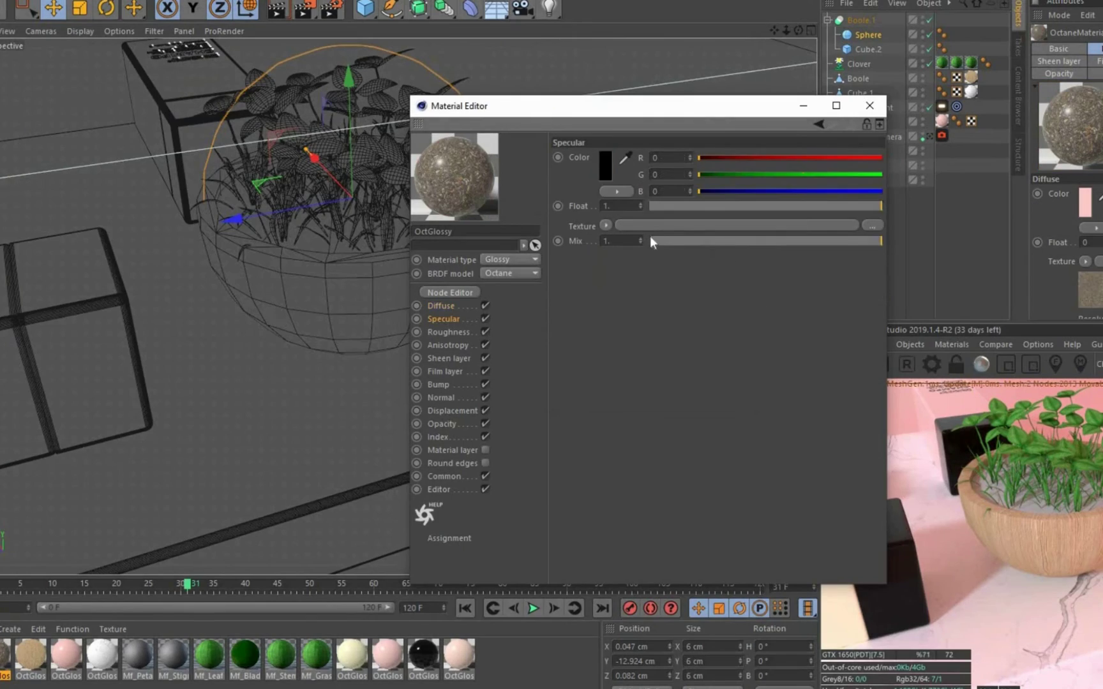
{"action": "left_click", "coordinate": [444, 370]}
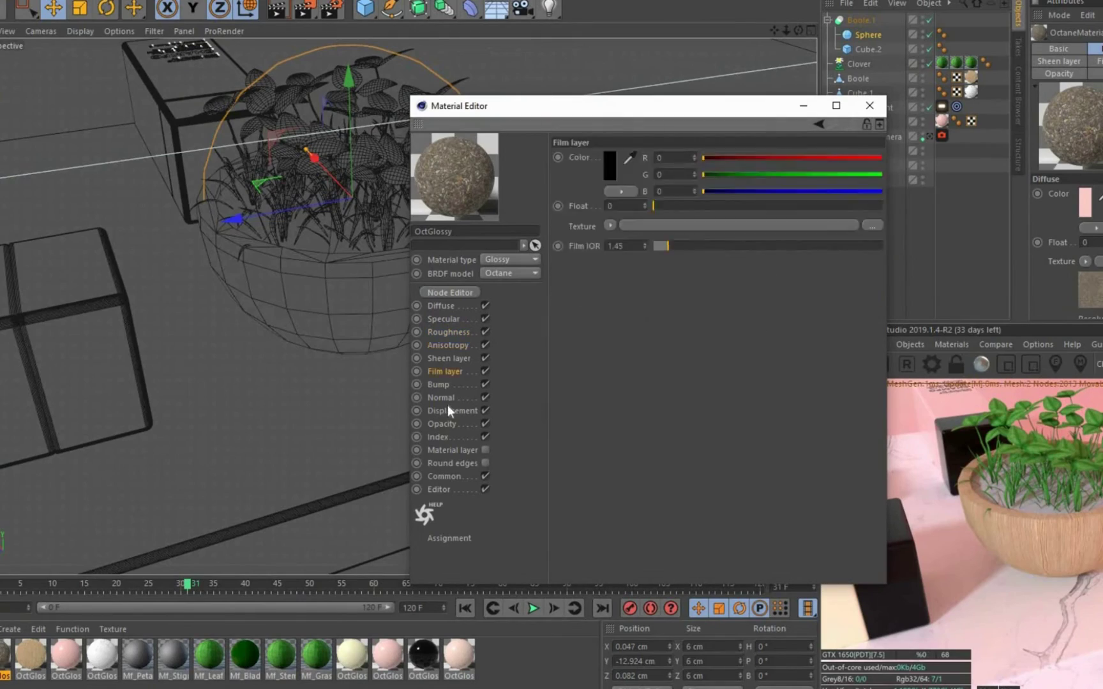
{"action": "left_click", "coordinate": [447, 410]}
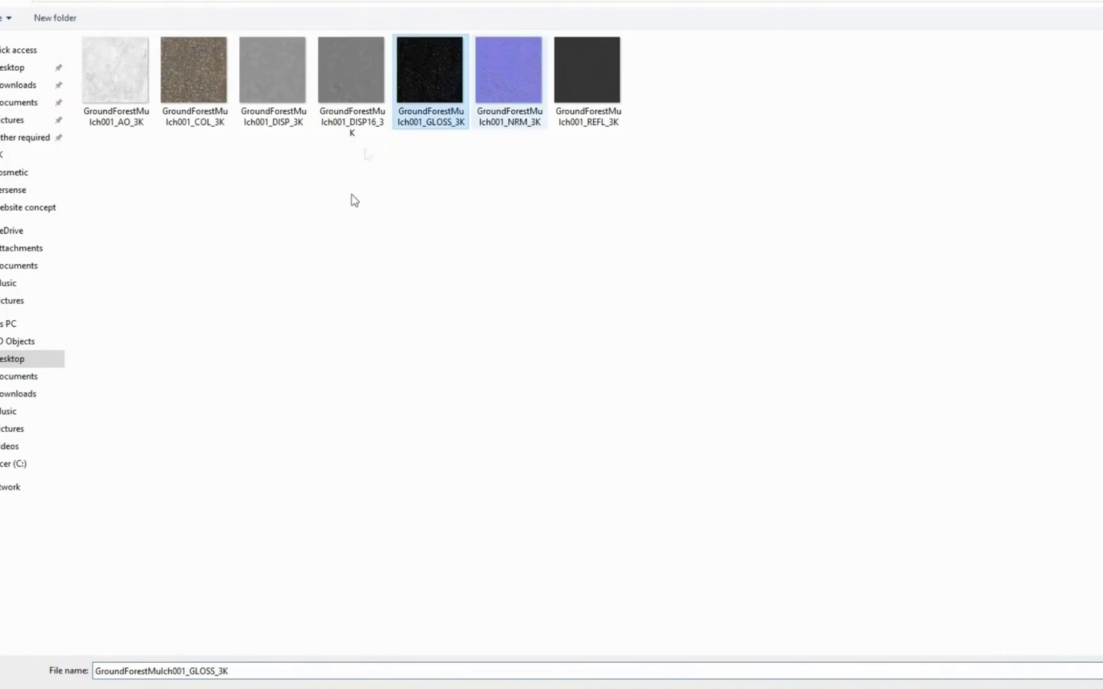
{"action": "left_click", "coordinate": [352, 74]}
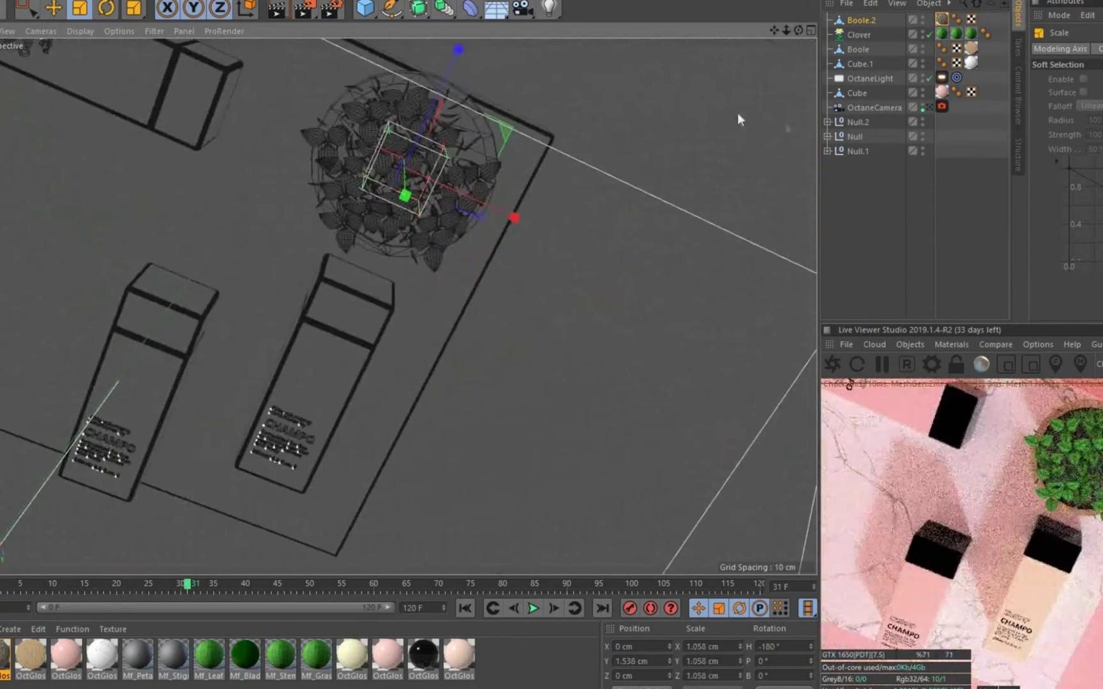
Set the second OctGlossy material's diffuse colour to pale peach (H 26°, S 17%, V 98%)
{"action": "double_click", "coordinate": [66, 654]}
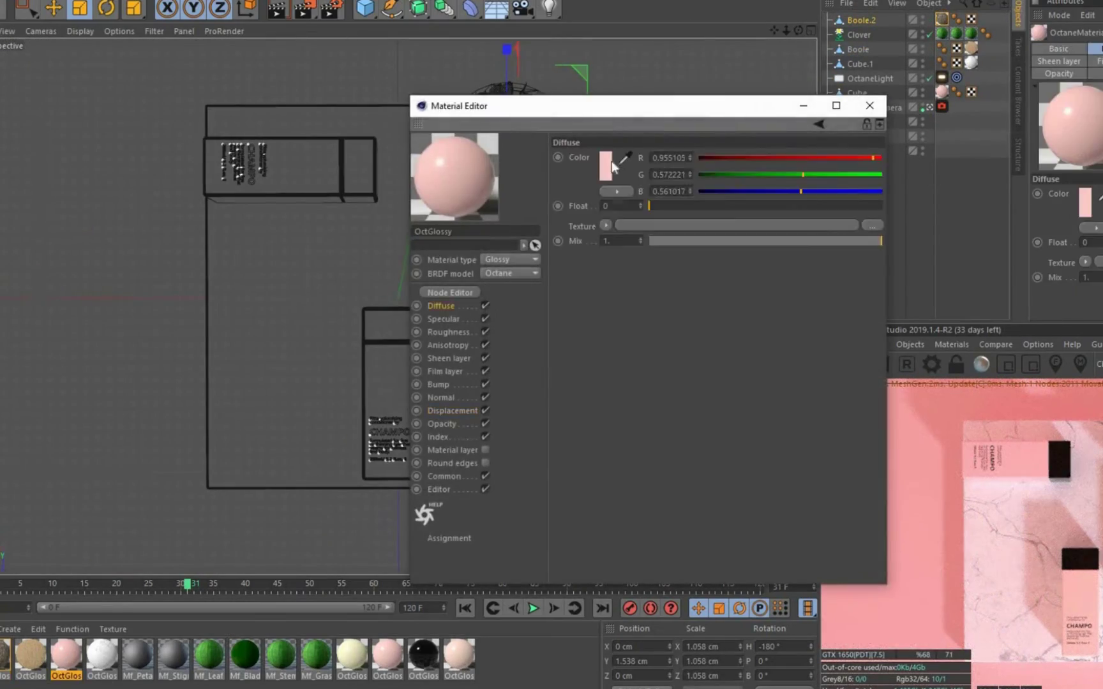
{"action": "left_click", "coordinate": [613, 166]}
{"action": "key", "text": "Return"}
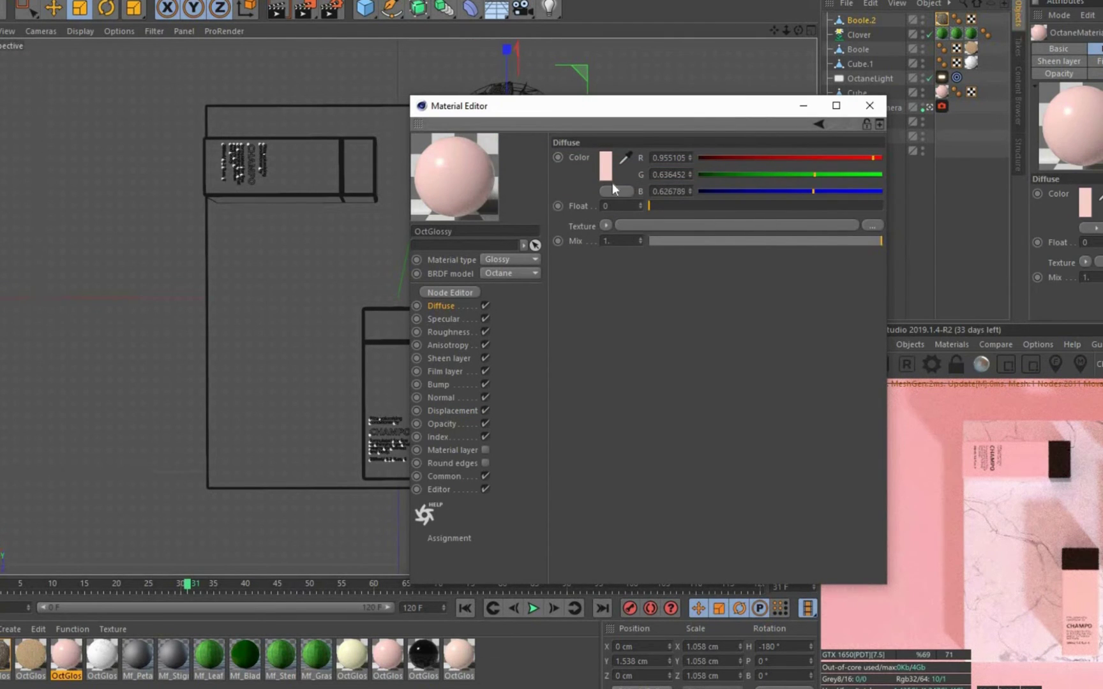
{"action": "left_click", "coordinate": [609, 178]}
{"action": "left_click", "coordinate": [568, 226]}
{"action": "left_click", "coordinate": [605, 166]}
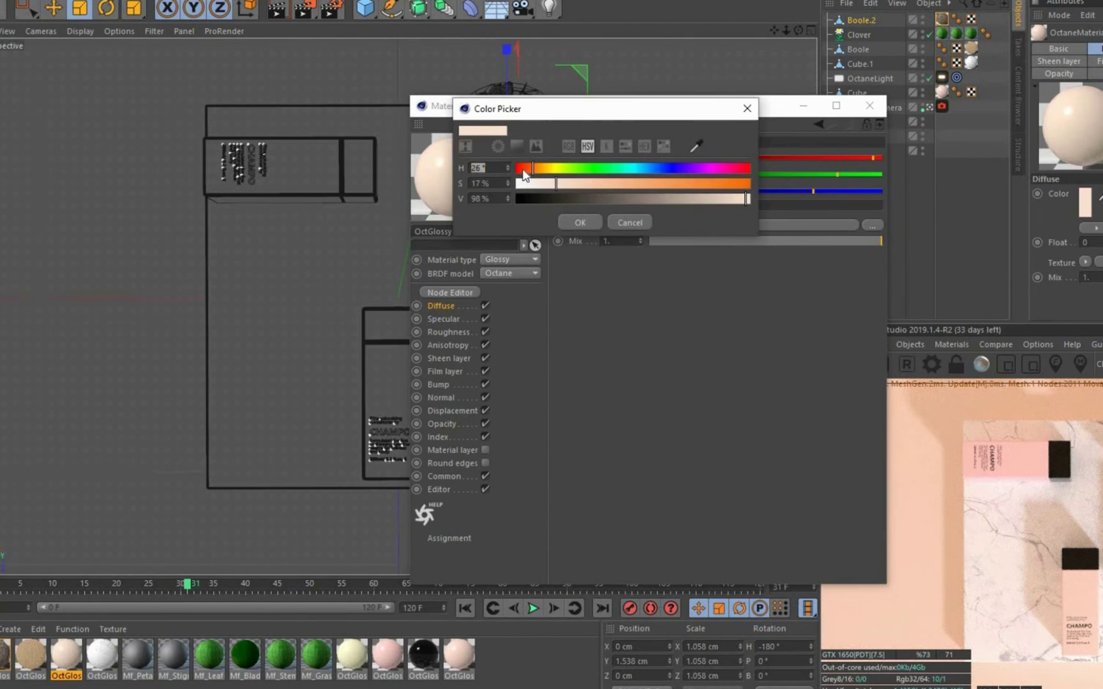
{"action": "left_click", "coordinate": [587, 222]}
{"action": "left_click", "coordinate": [869, 105]}
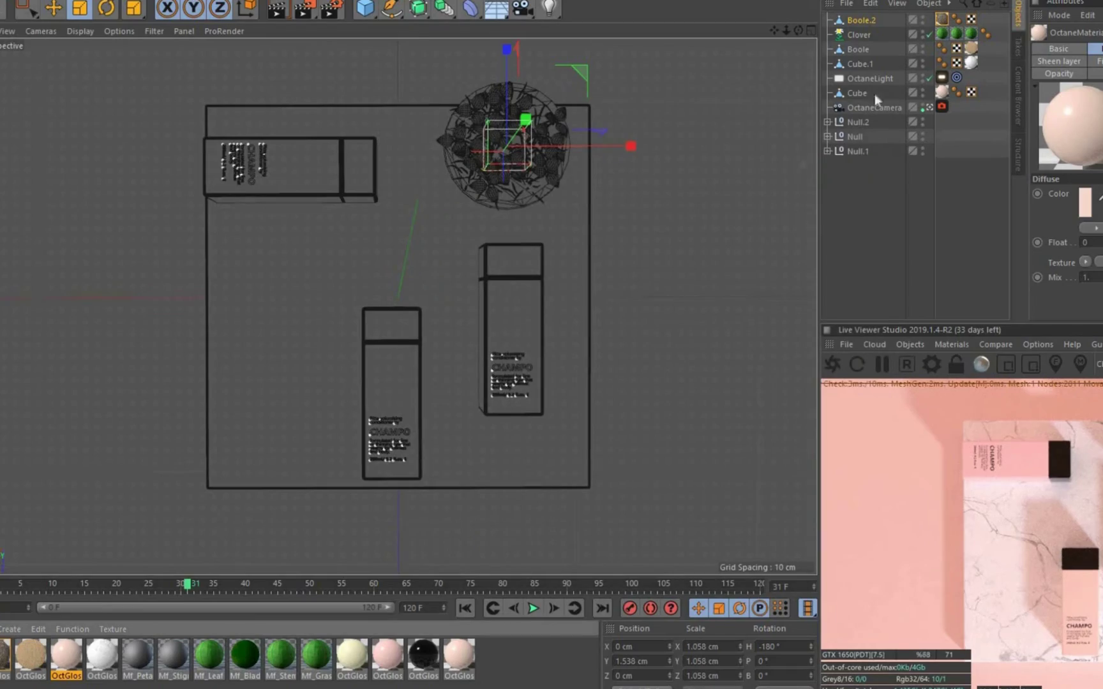